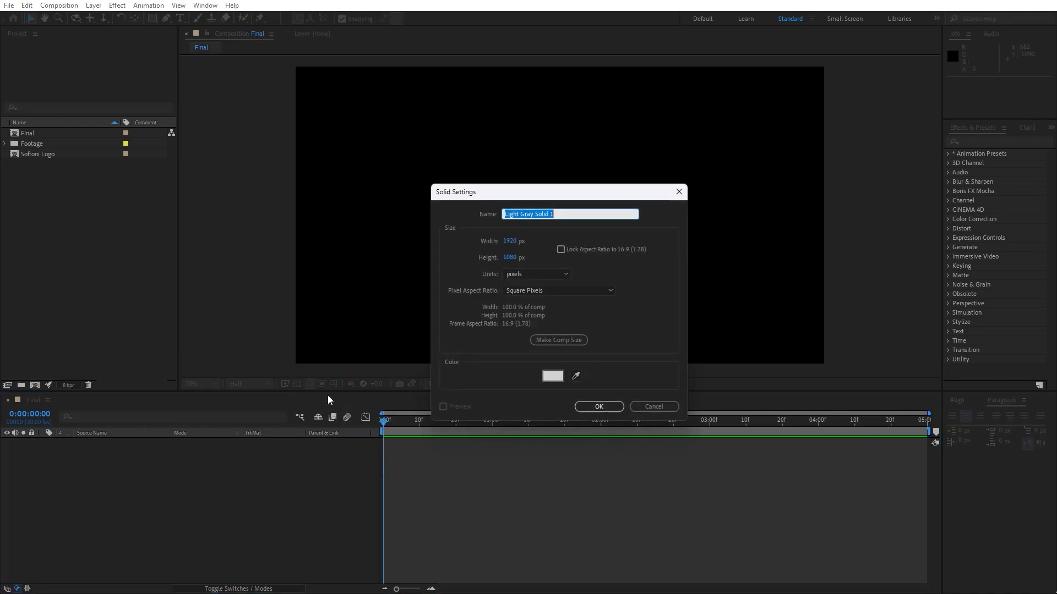
Create a solid named Background and apply the Gradient Ramp effect to it.
type("Background")
left_click(593, 406)
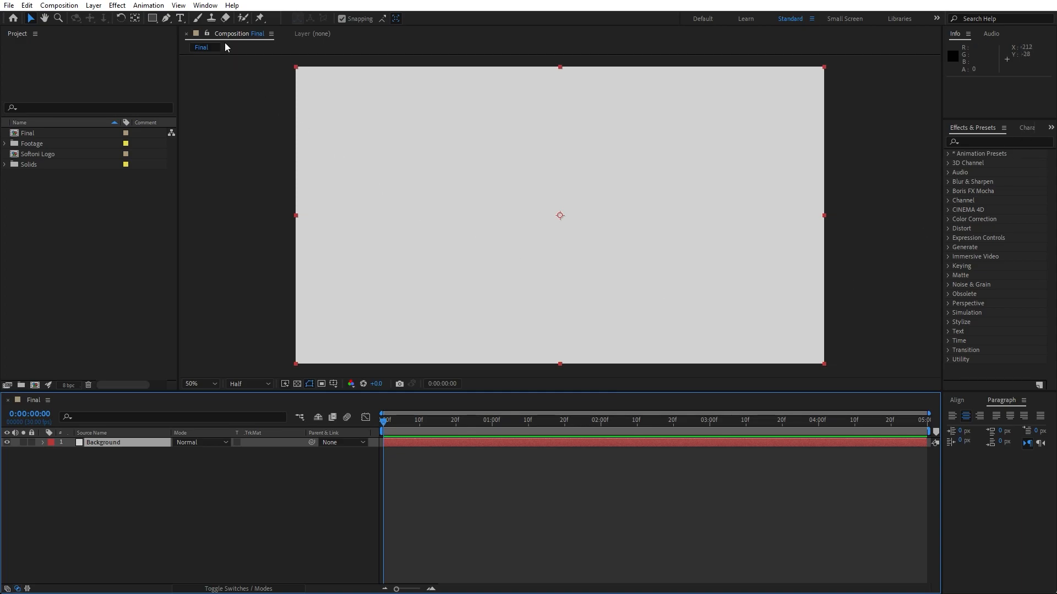
left_click(205, 5)
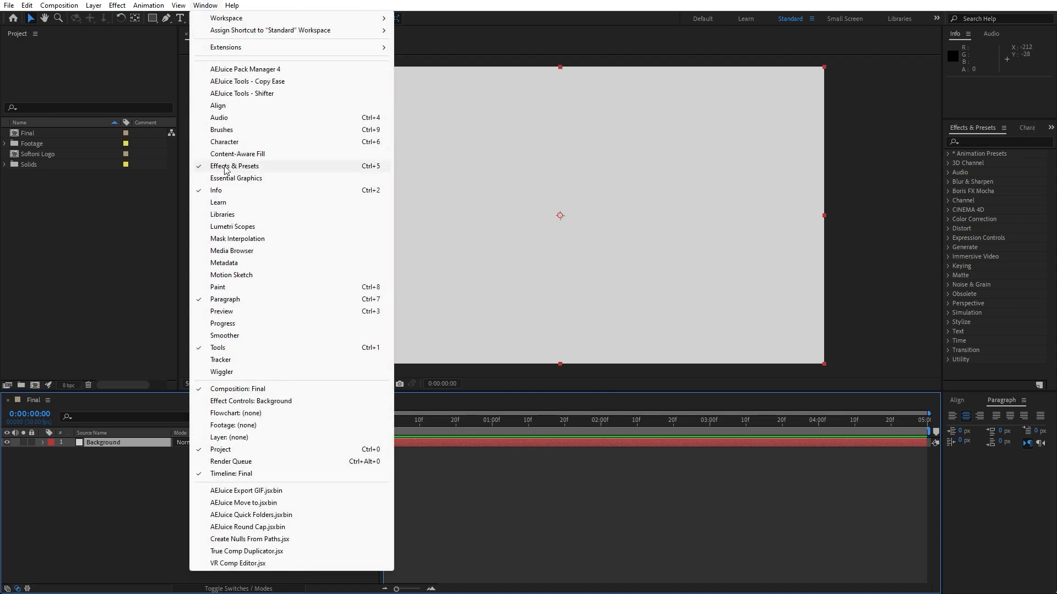
left_click(988, 143)
type("ramp")
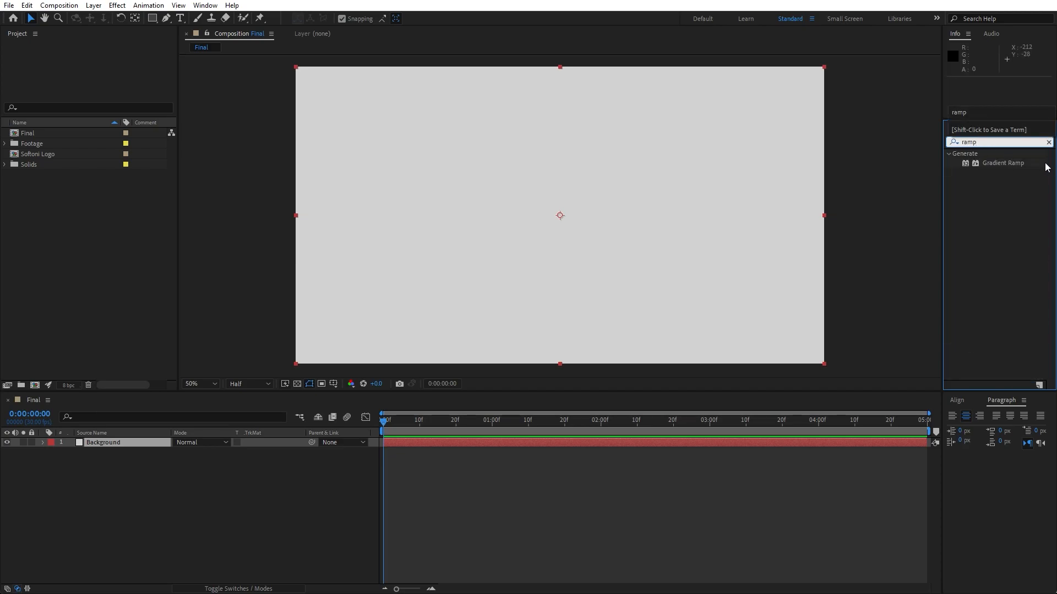
left_click_drag(1007, 163, 134, 443)
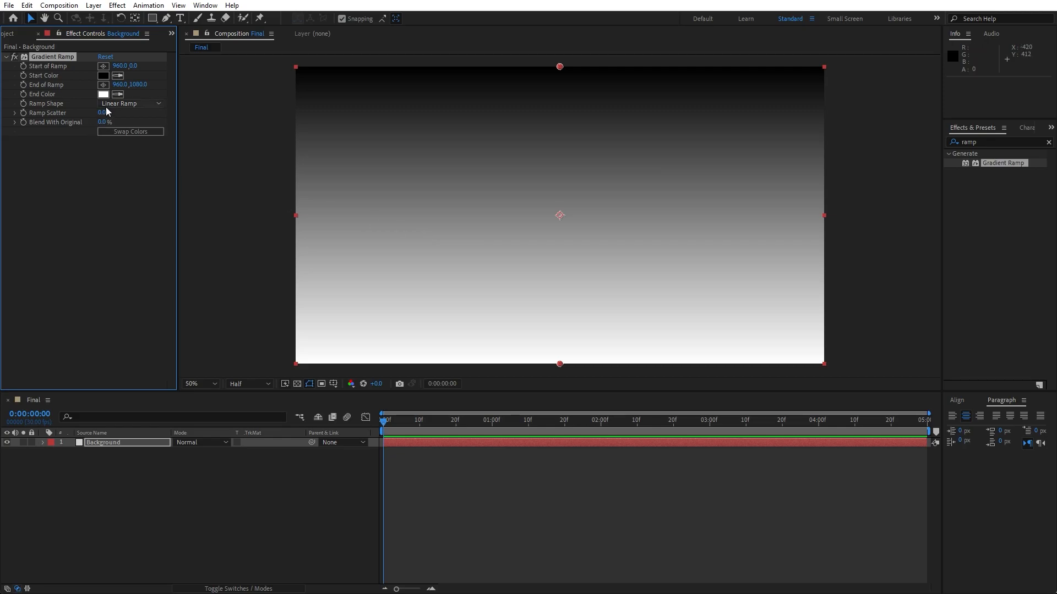
Place the ramp's start just outside the frame's upper-left corner, about (-86, -6), and its end near the lower-right corner, about (1930, 1066).
left_click(102, 66)
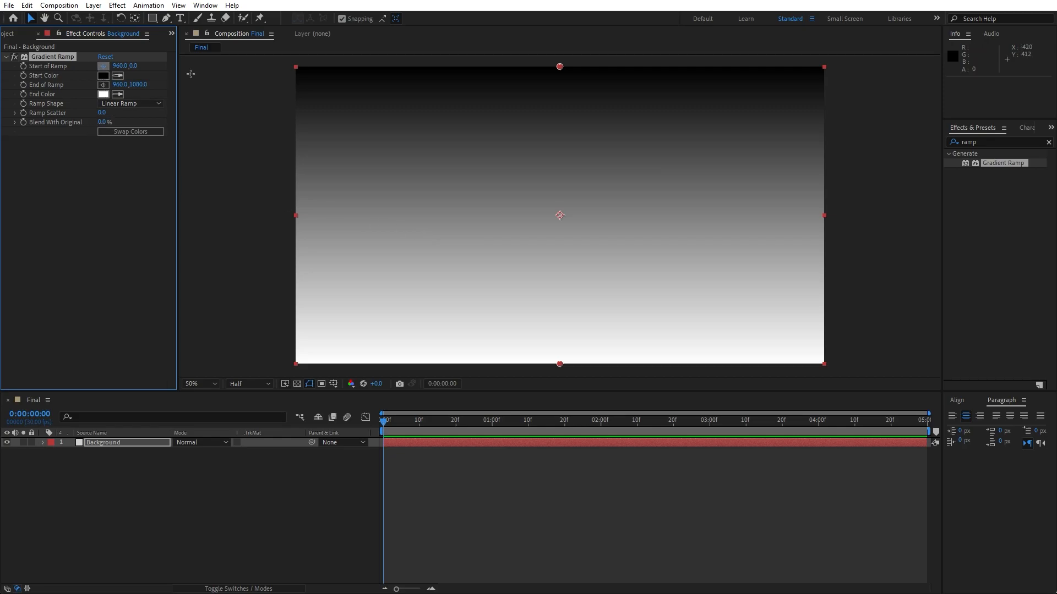
left_click(272, 65)
left_click(103, 85)
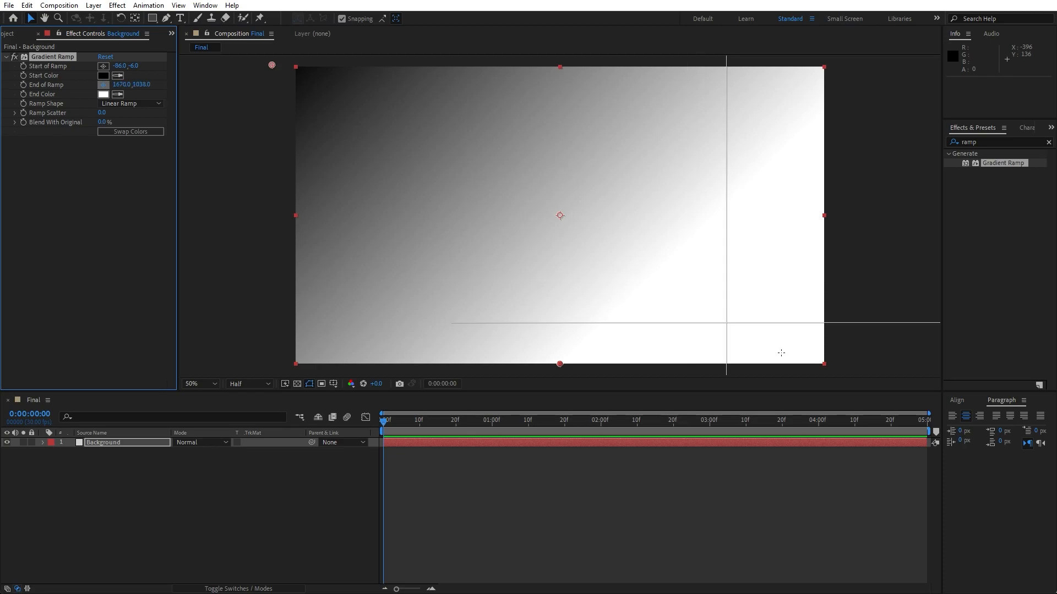
left_click(827, 359)
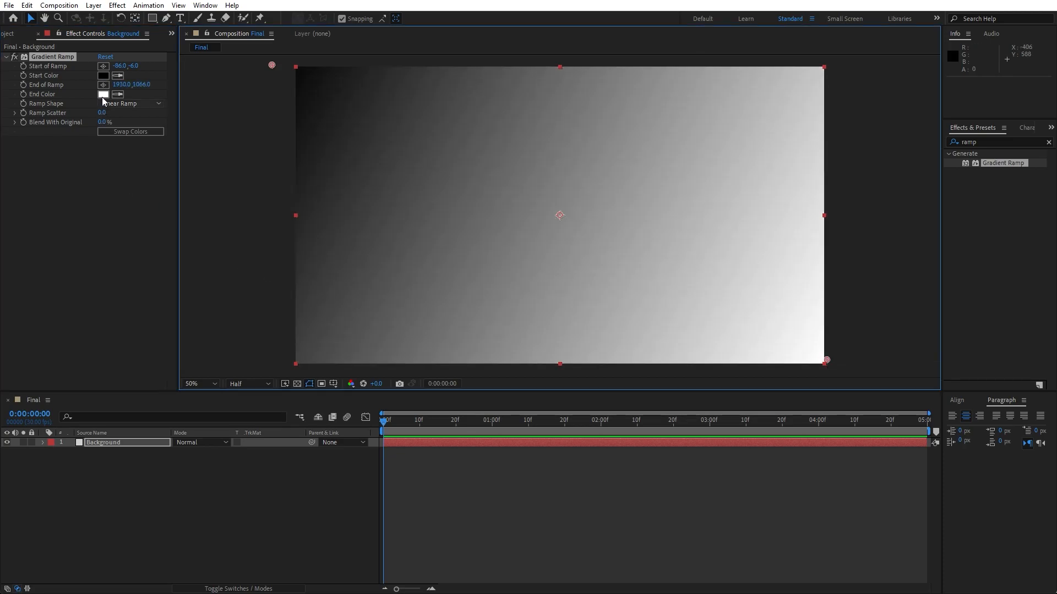
Set the gradient ramp's start color to a very dark navy blue and its end color to black.
left_click(103, 76)
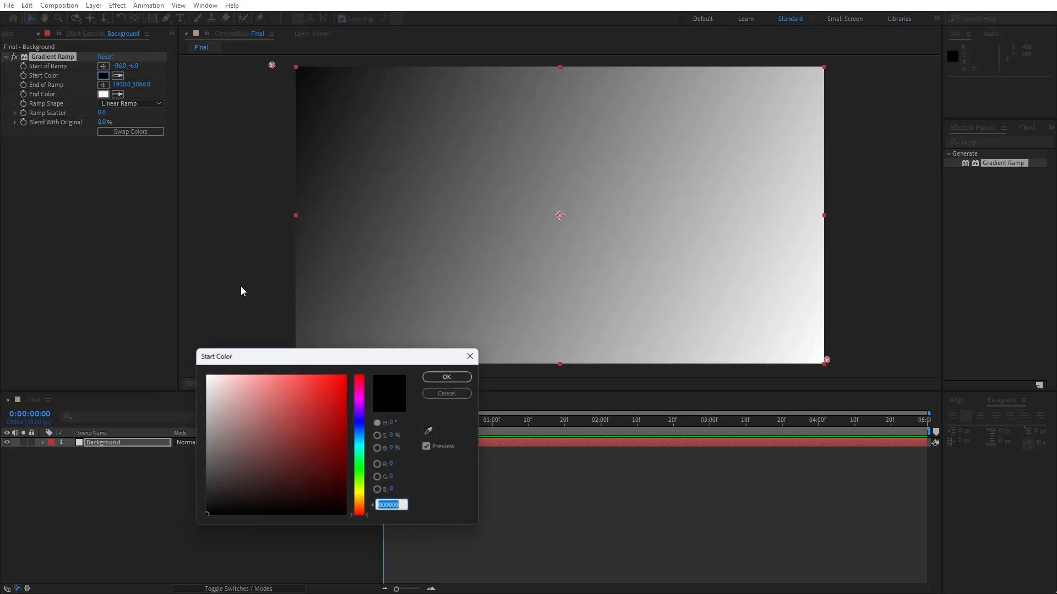
left_click(359, 432)
left_click(330, 491)
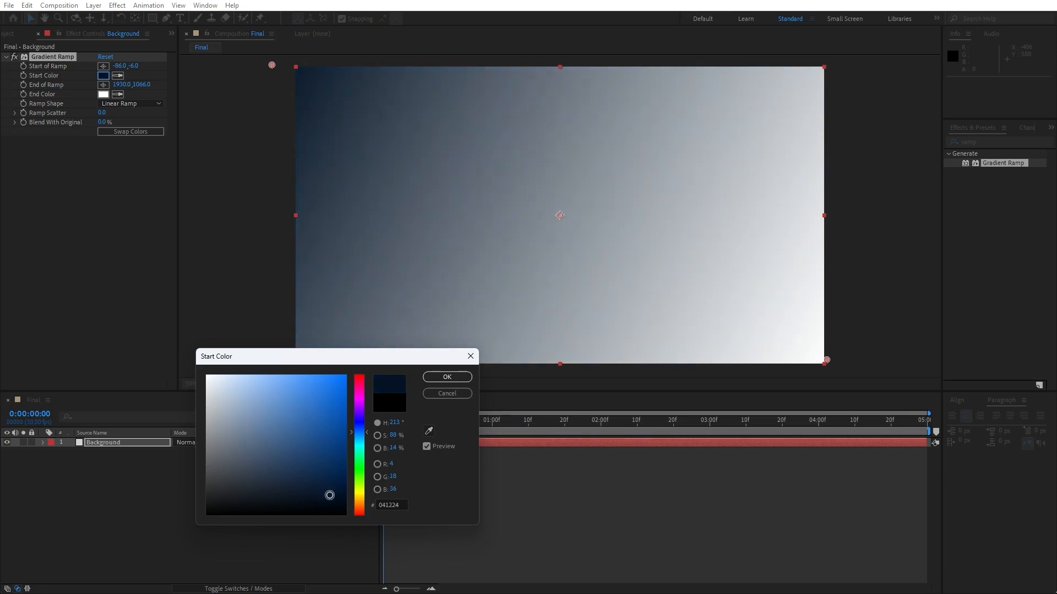
left_click(447, 378)
left_click(103, 94)
left_click_drag(235, 440, 146, 541)
left_click(447, 378)
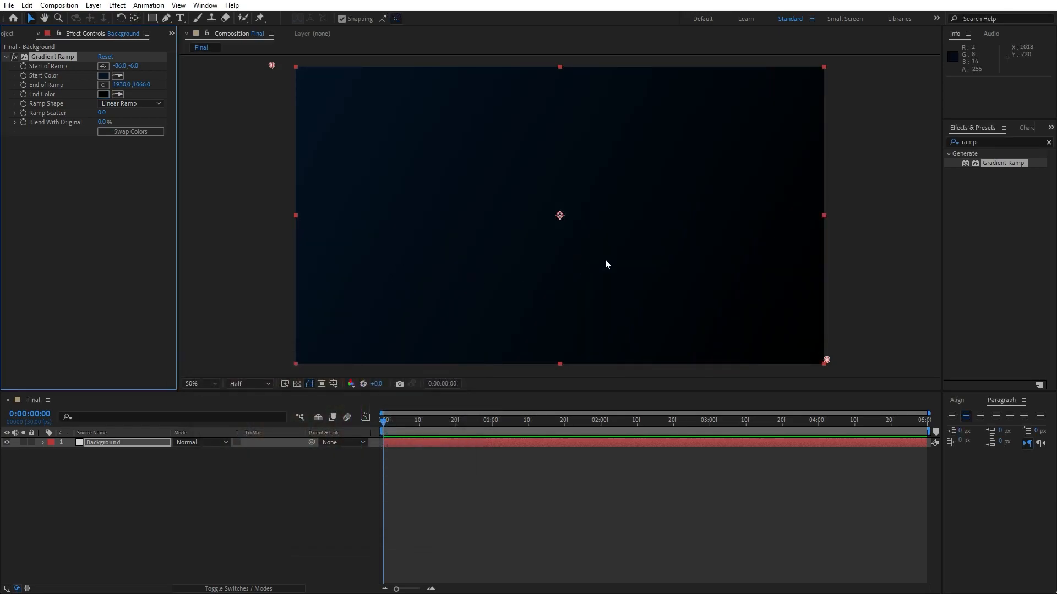
Apply Noise HLS to the Background layer with hue, lightness and saturation each set to 2%, and close its effect settings.
left_click(984, 142)
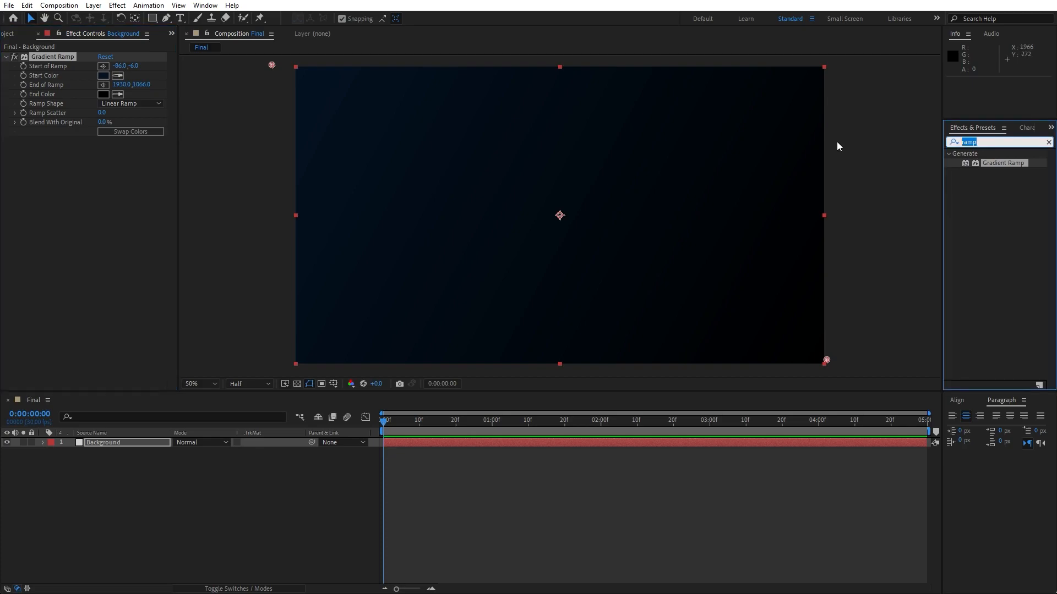
type("noise")
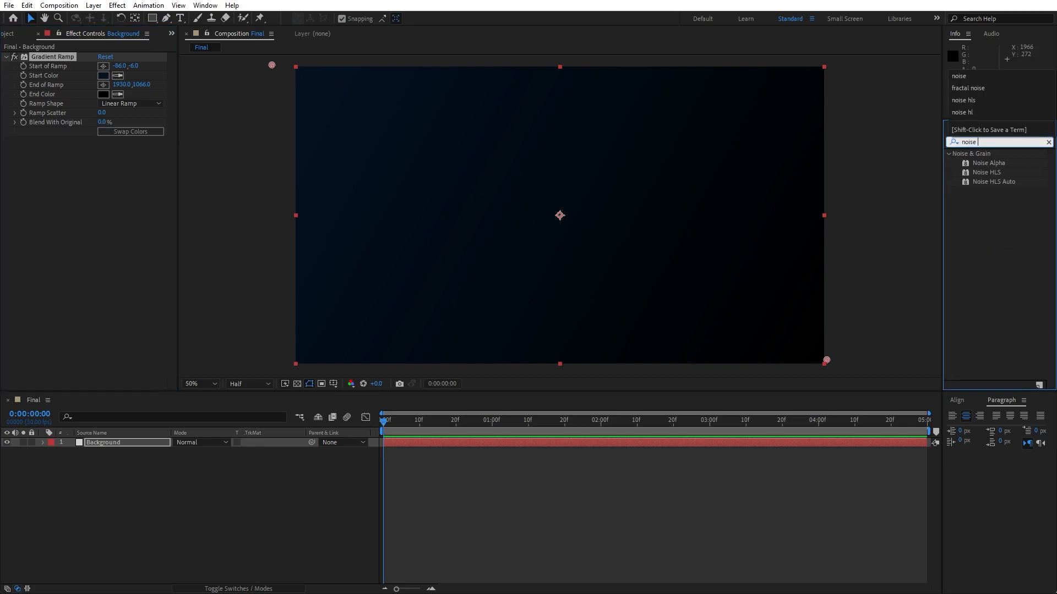
left_click_drag(973, 177, 107, 447)
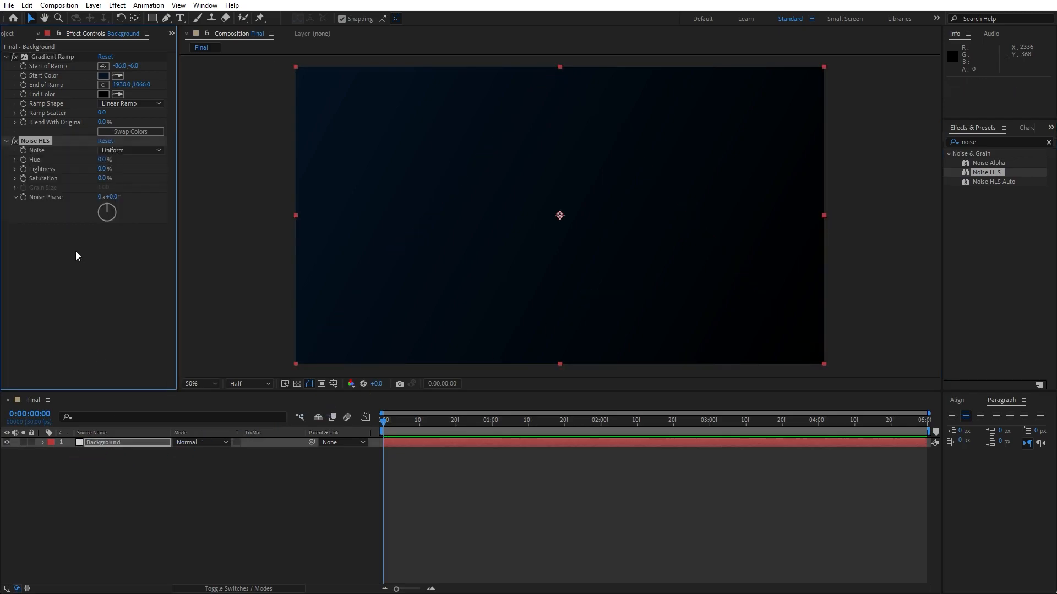
left_click(102, 159)
type("2")
left_click(101, 169)
type("2")
left_click(104, 178)
left_click(155, 292)
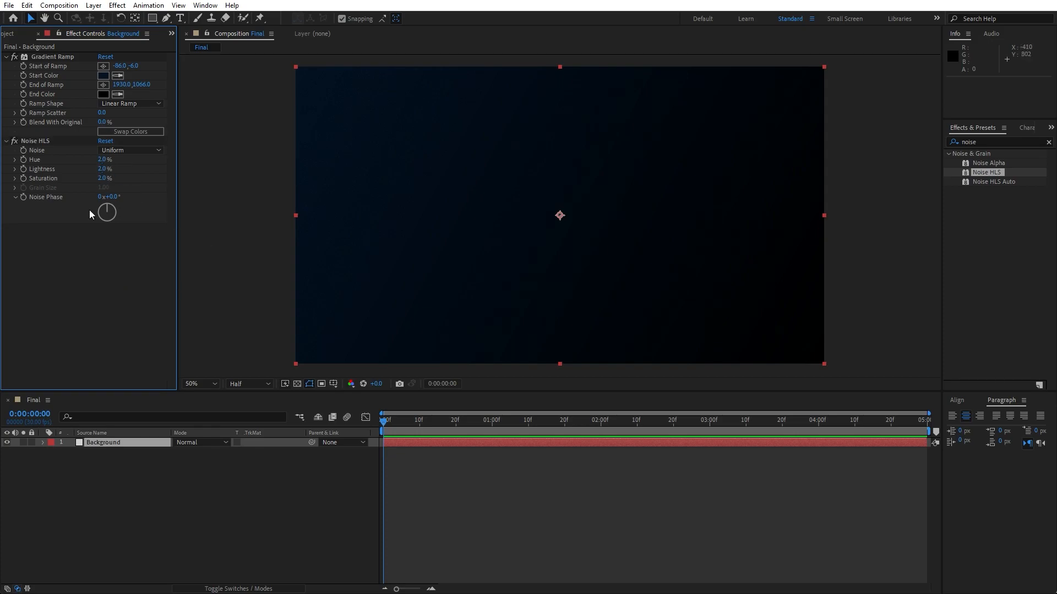
left_click(38, 35)
Duplicate the Background layer.
left_click(113, 442)
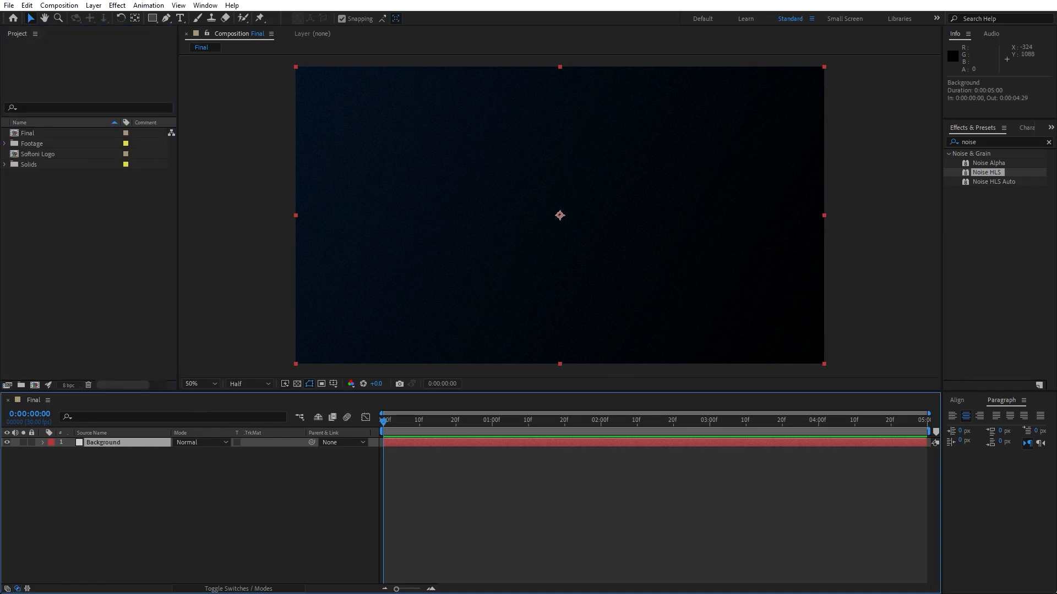
left_click(26, 5)
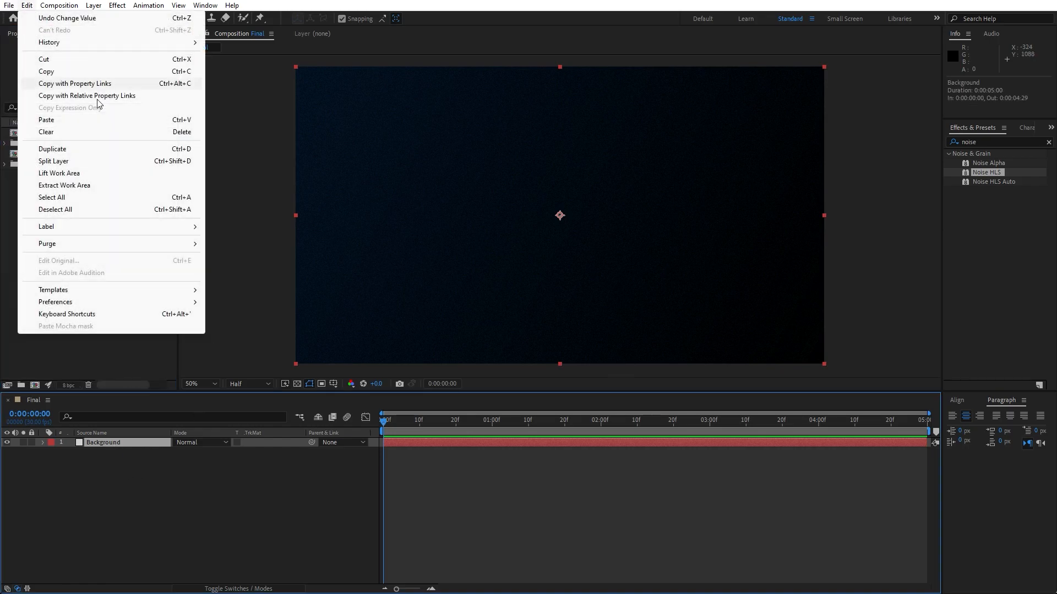
left_click(53, 149)
Show the title/action safe guides and draw a centered elliptical mask, about 802 × 130 px, low in the frame on the upper Background layer.
key("q")
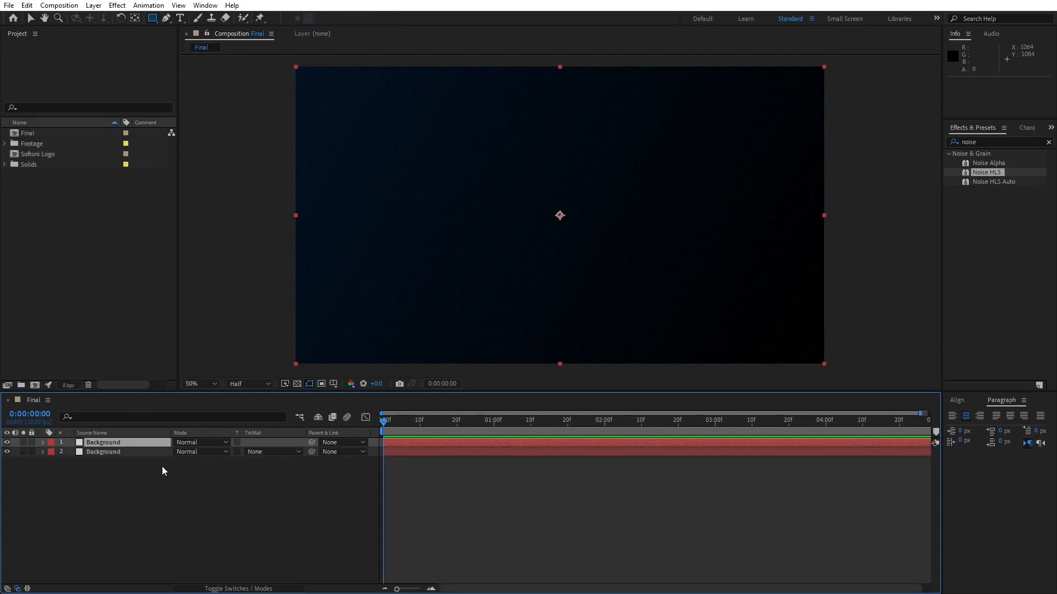
left_click(152, 18)
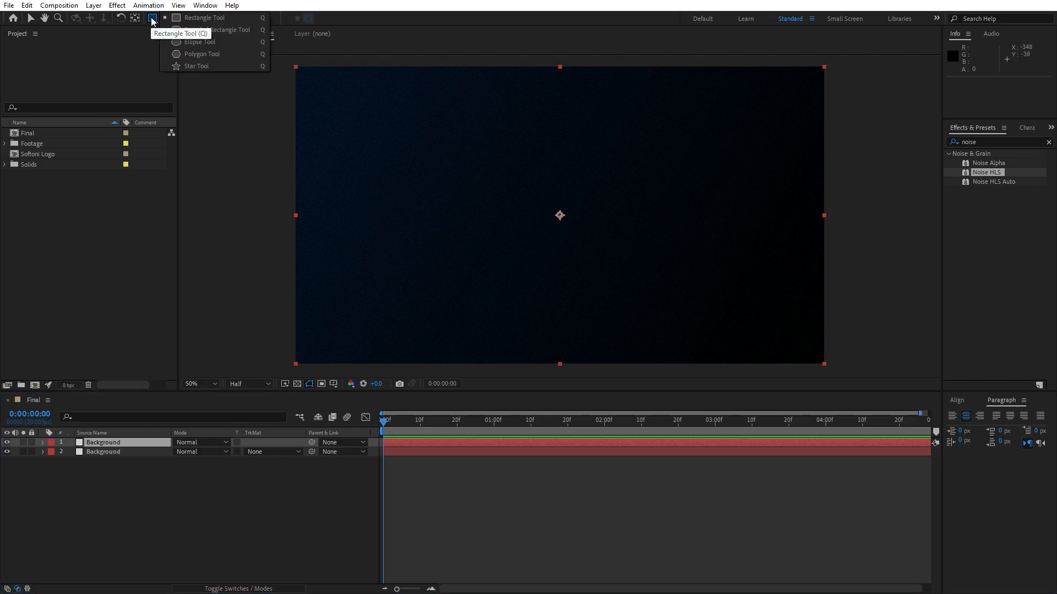
left_click(226, 43)
left_click(333, 383)
left_click(345, 396)
left_click(452, 279)
left_click_drag(452, 279, 670, 313)
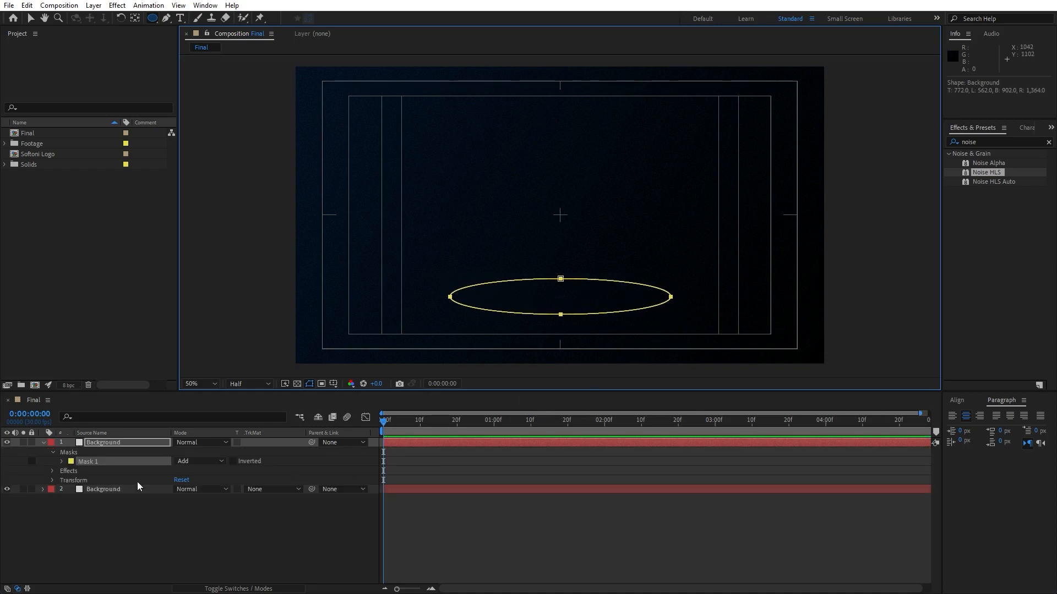
Set the ellipse mask's feather to 500 pixels and collapse the layer's properties.
left_click(61, 461)
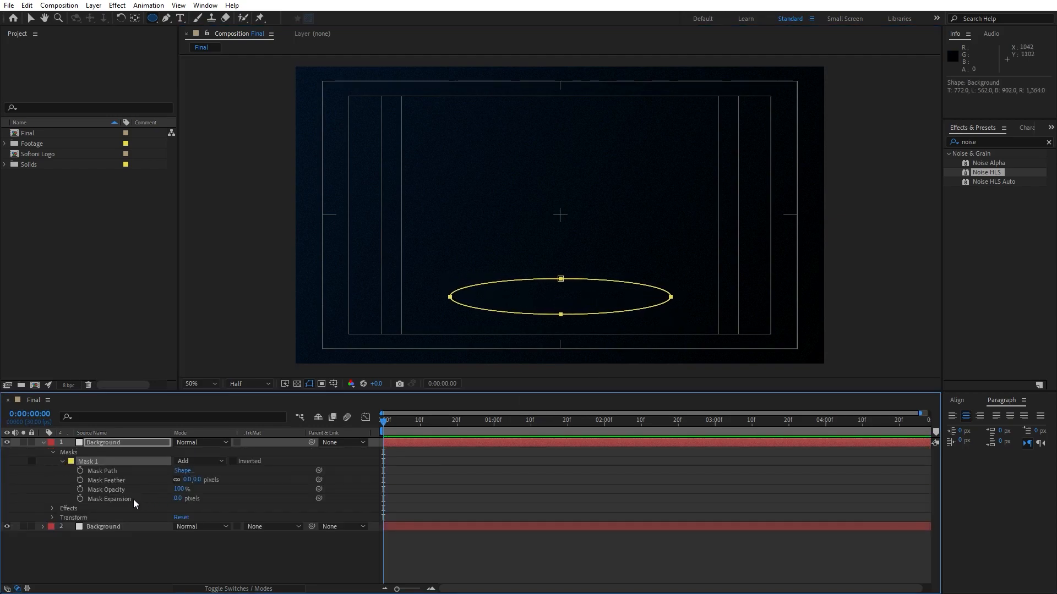
left_click(187, 480)
type("500")
left_click(144, 532)
left_click(43, 443)
Change the upper Background layer's gradient ramp start color to light gray C0C0C0 and close its effect settings.
left_click(110, 444)
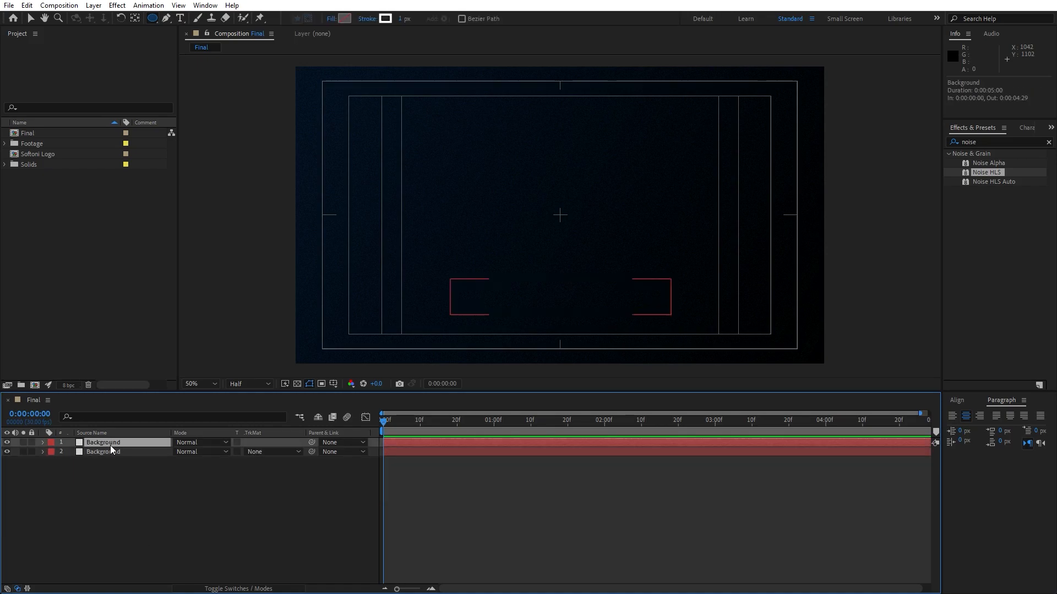
key("F3")
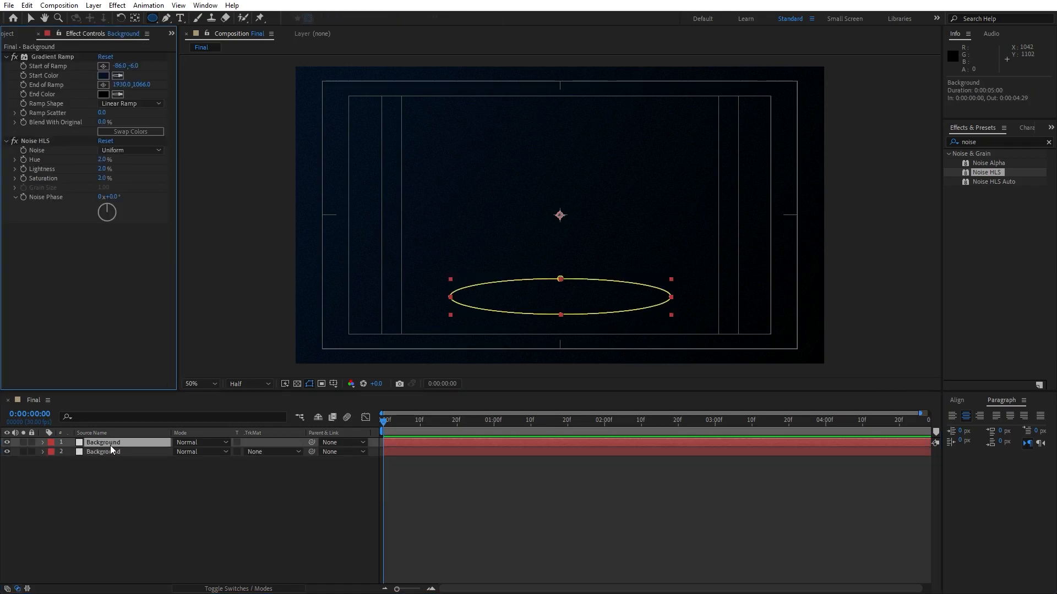
left_click(102, 79)
left_click_drag(224, 440, 160, 409)
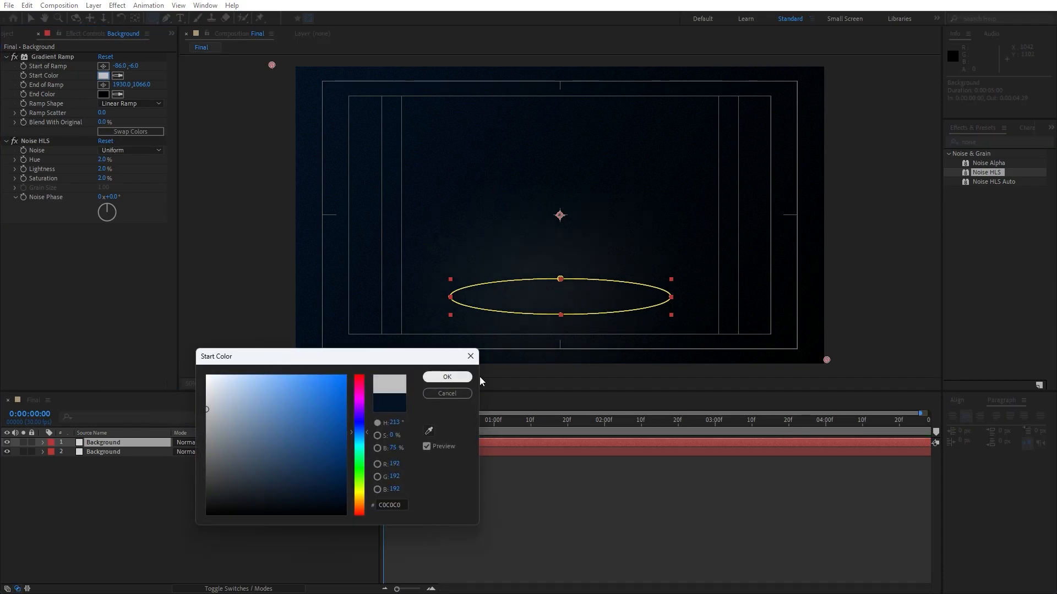
left_click(461, 378)
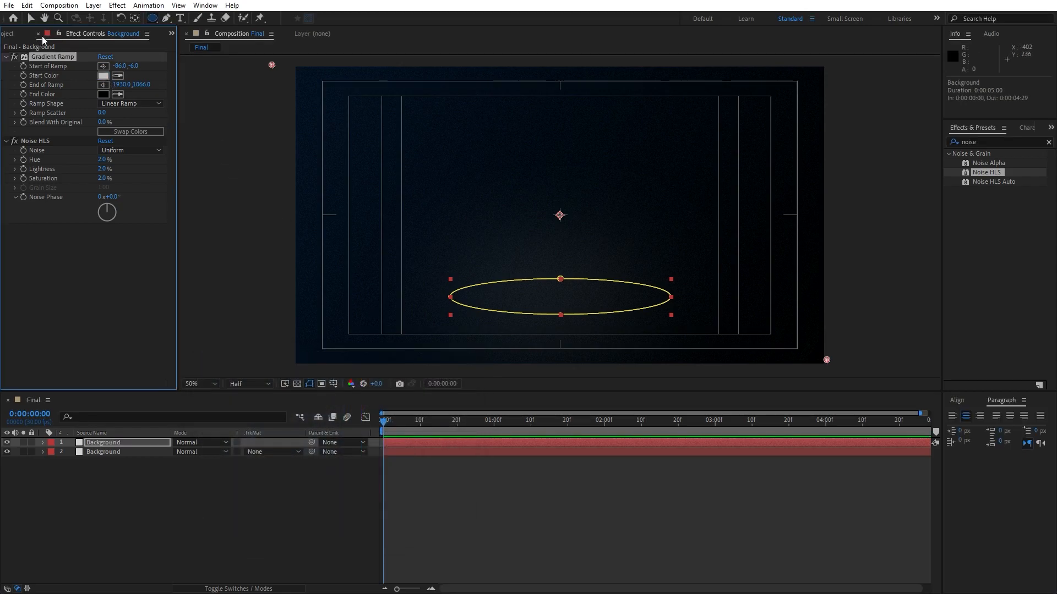
left_click(38, 33)
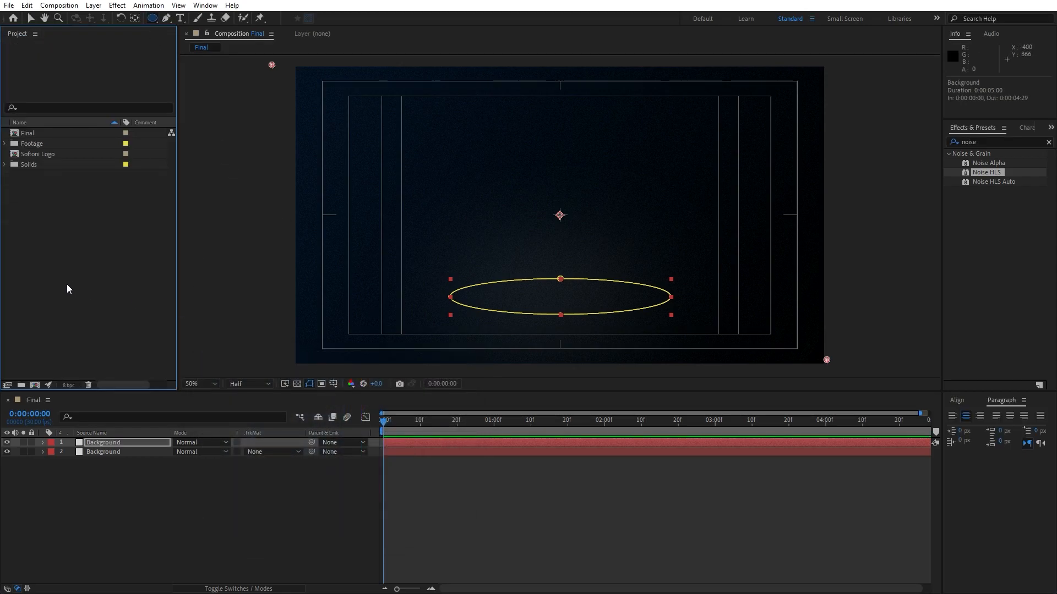
Add the Softoni Logo composition above the Background layers and scale it to 60%.
left_click(31, 154)
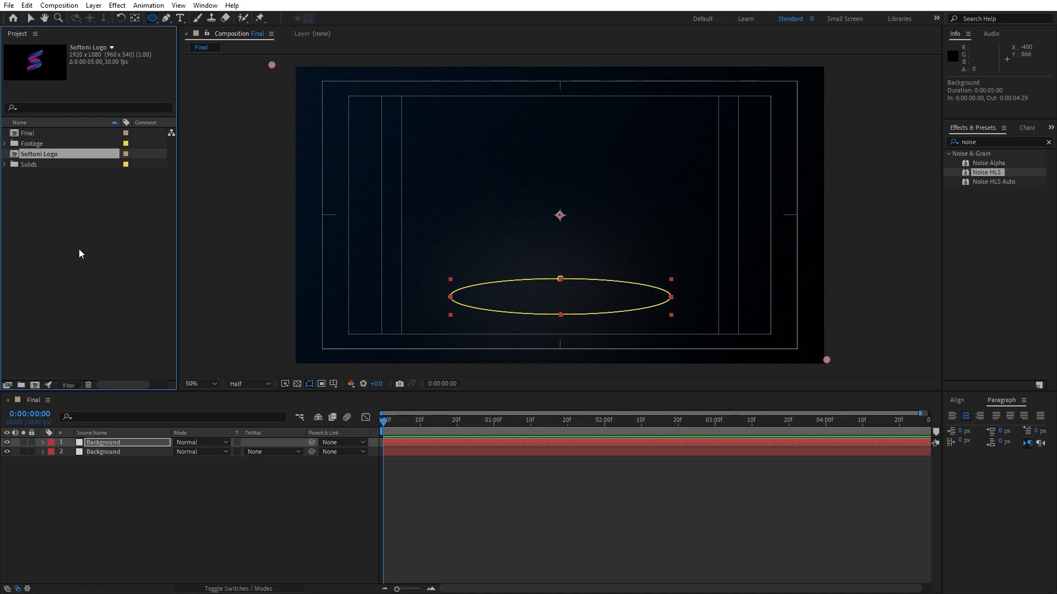
left_click_drag(39, 157, 132, 440)
key("s")
left_click(192, 452)
type("60")
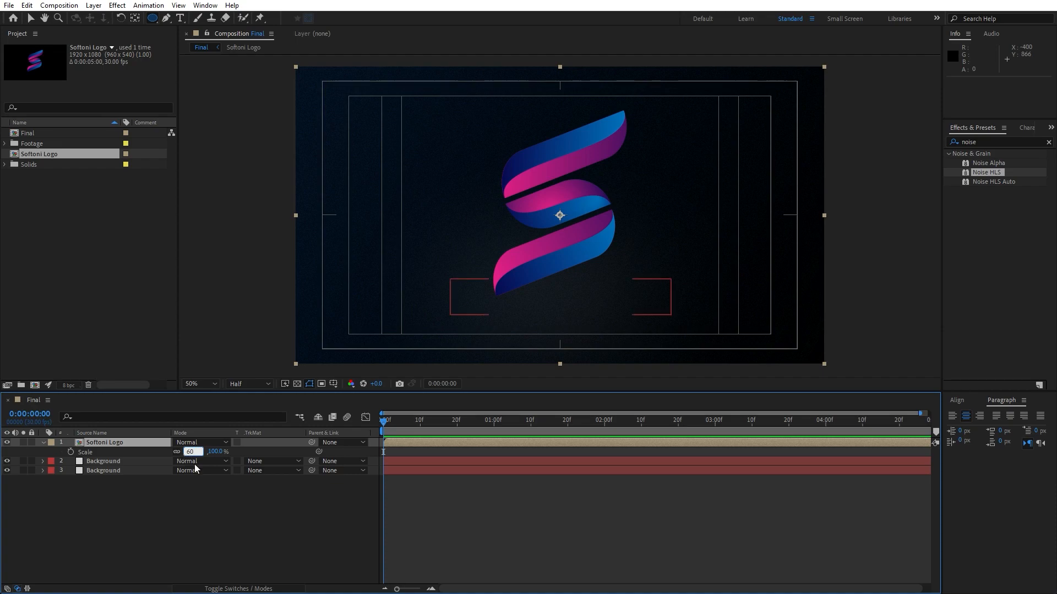
left_click(197, 521)
left_click(44, 443)
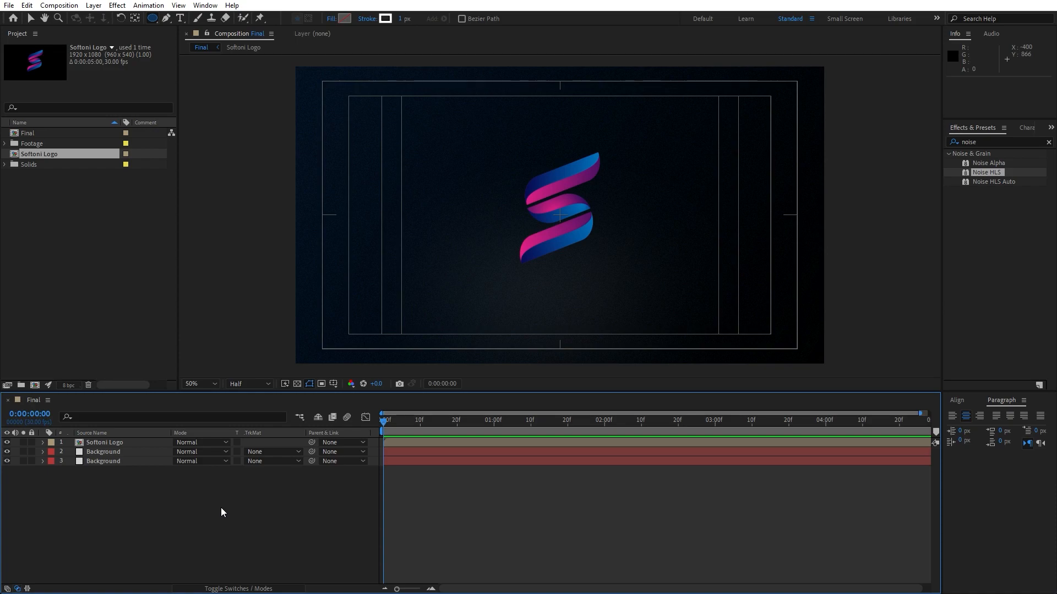
Create a new full-frame solid named Light Sweep as the topmost layer.
right_click(237, 511)
mouse_move(274, 377)
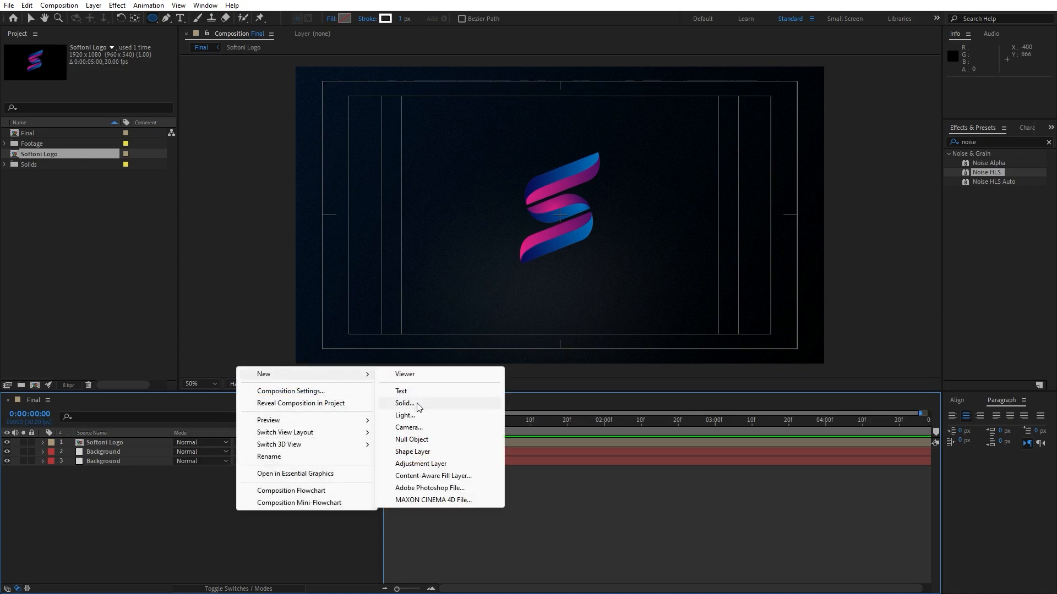
left_click(405, 403)
type("Light Sweep")
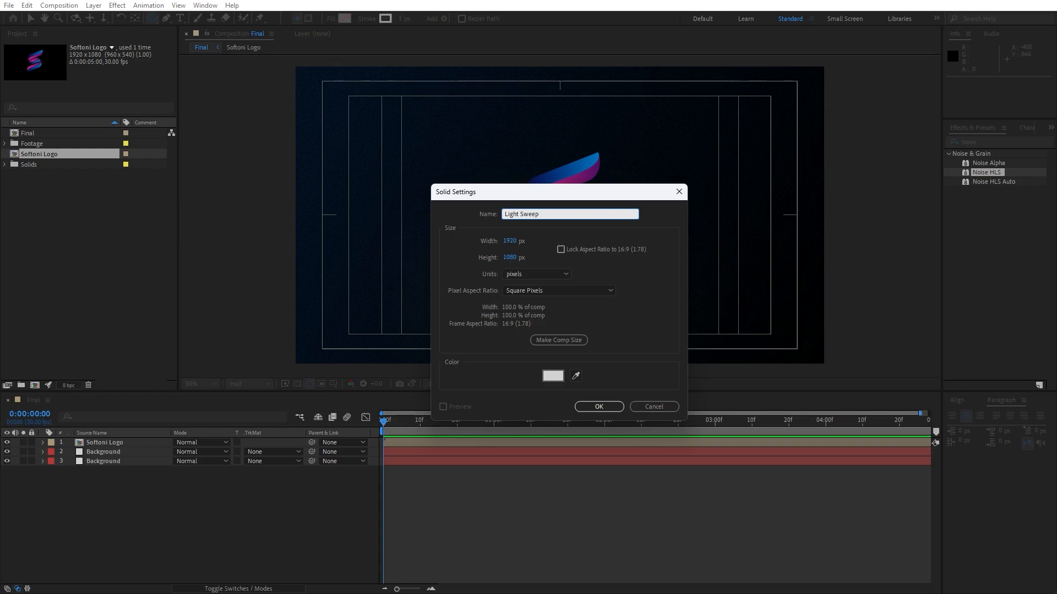
key("Return")
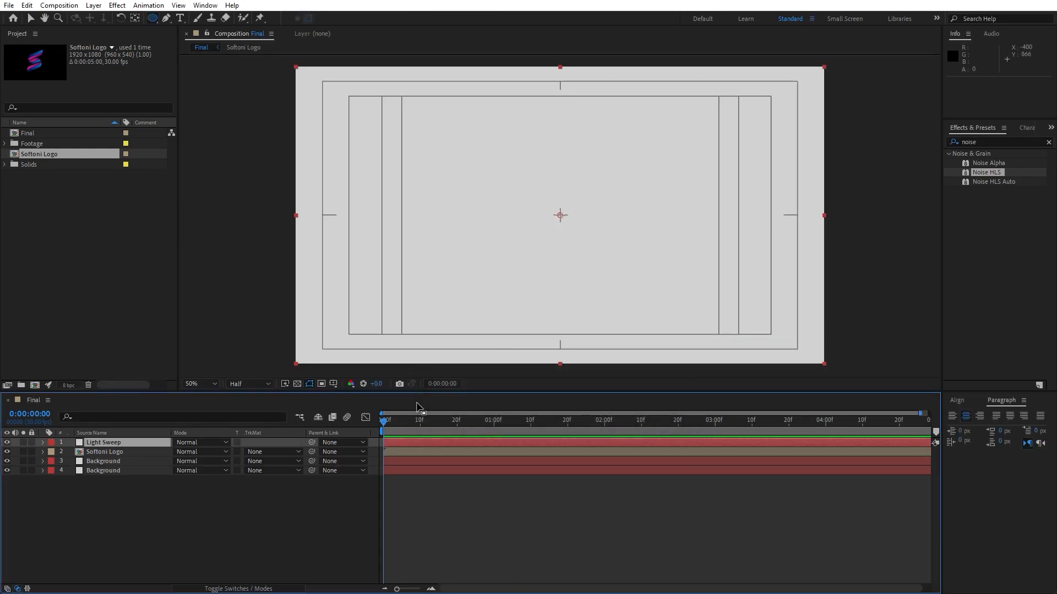
Apply the Fill effect to the Light Sweep layer and set its color to black, 000000.
left_click(992, 139)
type("fill")
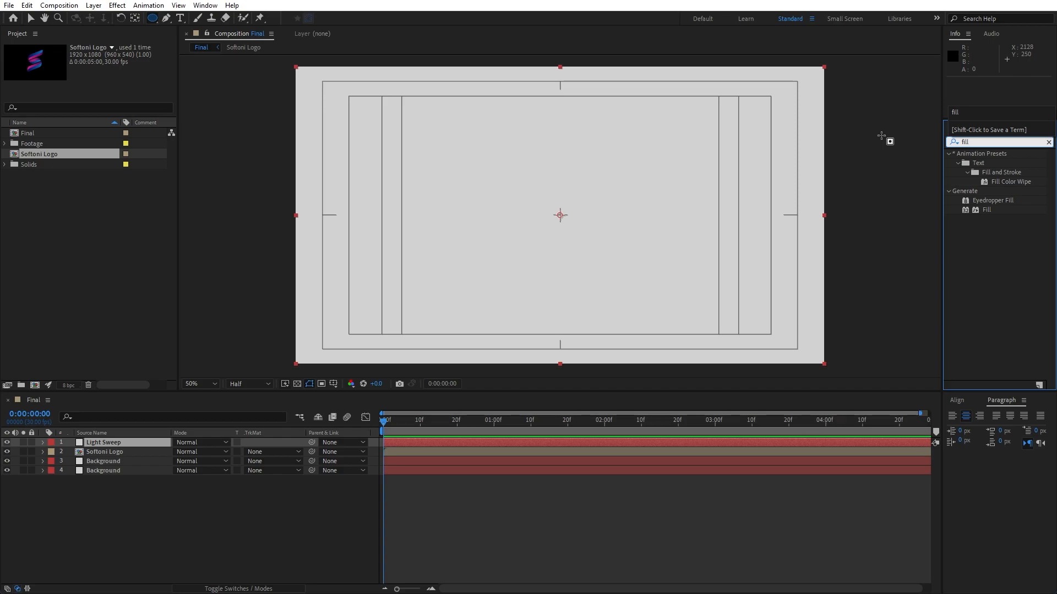
left_click_drag(986, 210, 124, 443)
key("v")
left_click(103, 85)
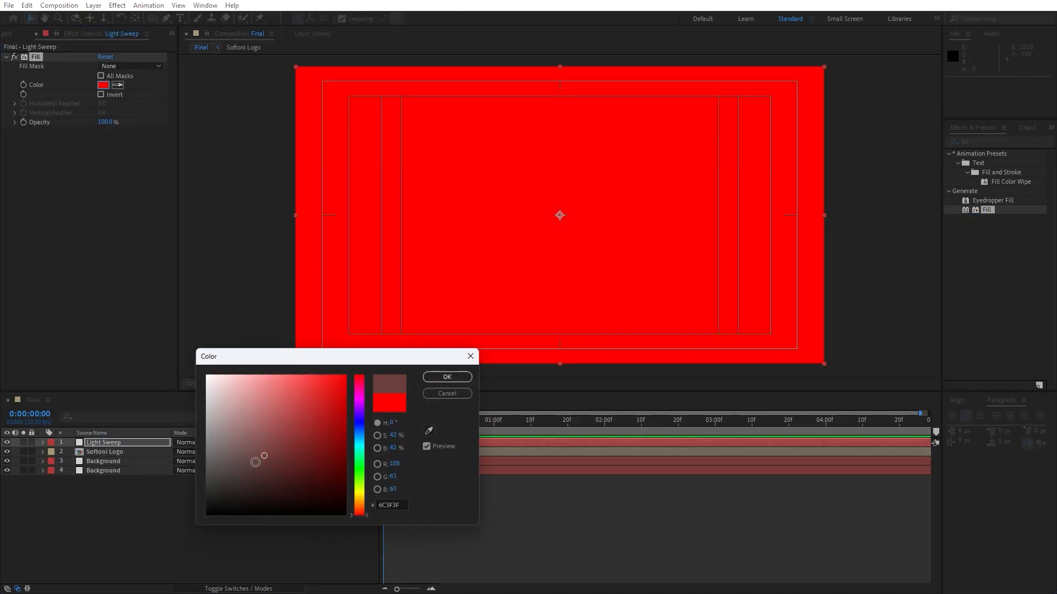
type("000000")
left_click(446, 377)
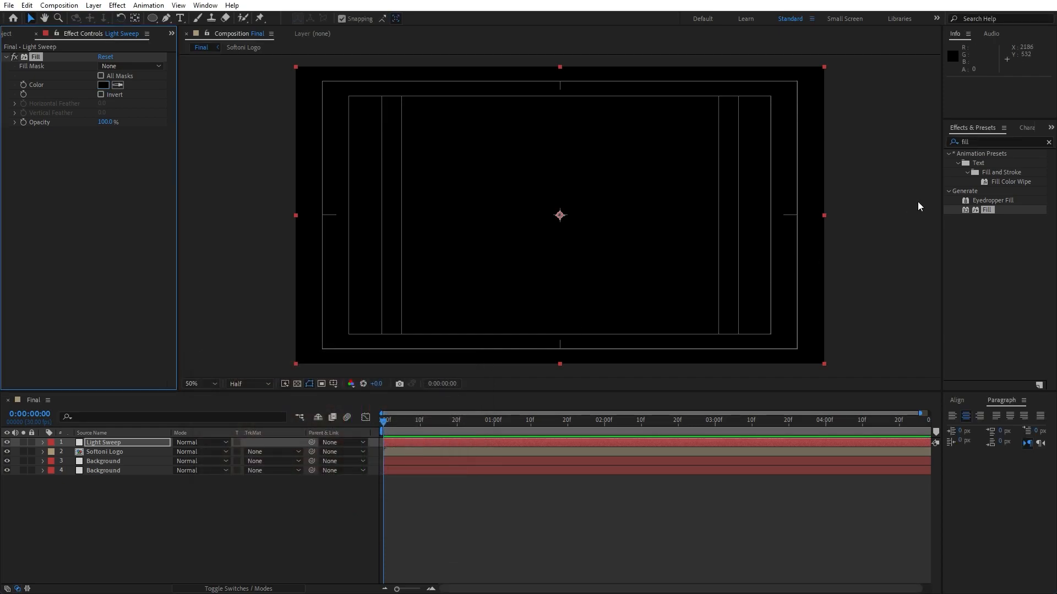
Find the CC Light Sweep effect and apply it to the Light Sweep layer.
left_click(981, 141)
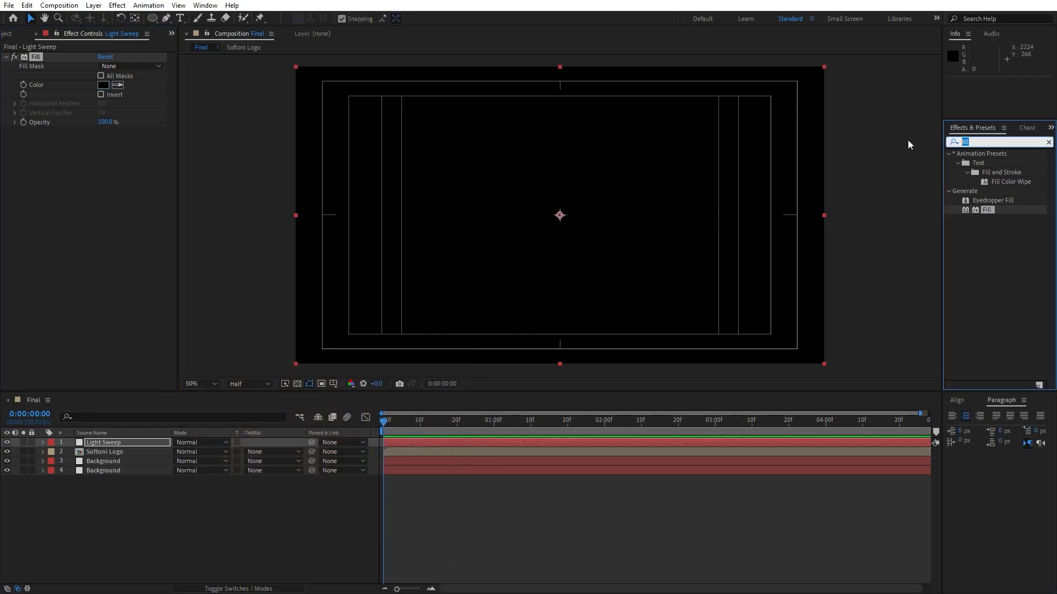
type("ligh")
type("t sw")
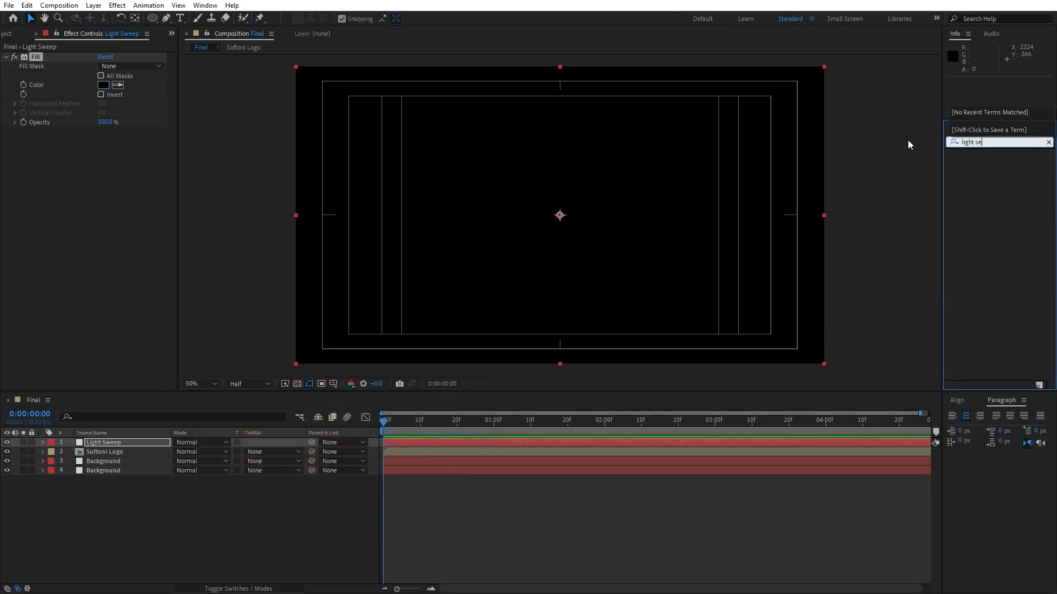
left_click_drag(1000, 160, 129, 439)
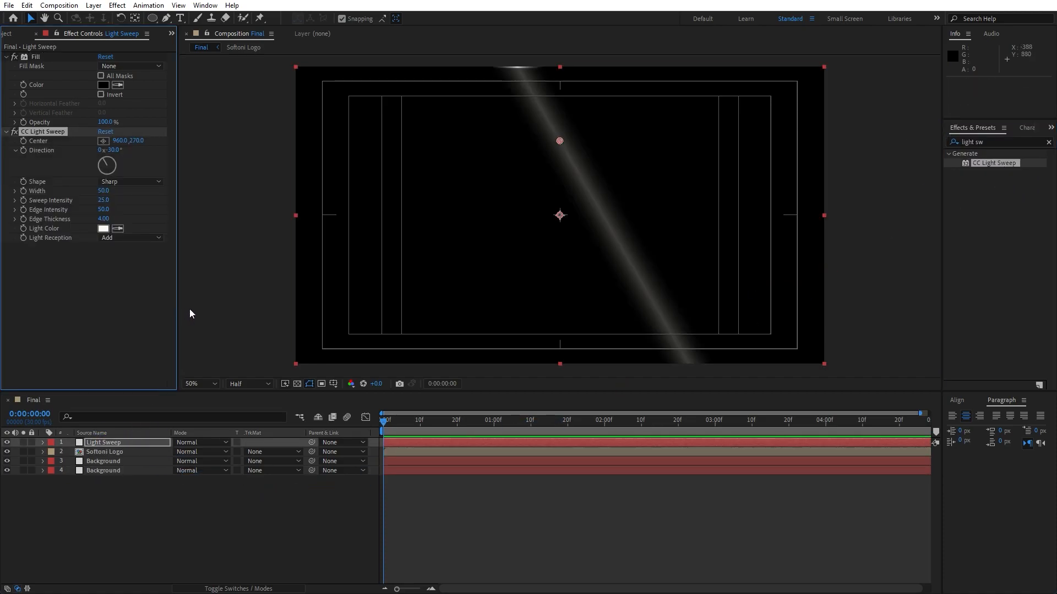
Apply the Tritone effect to the Light Sweep layer and set the layer's blending mode to Screen.
left_click(1009, 139)
type("triton")
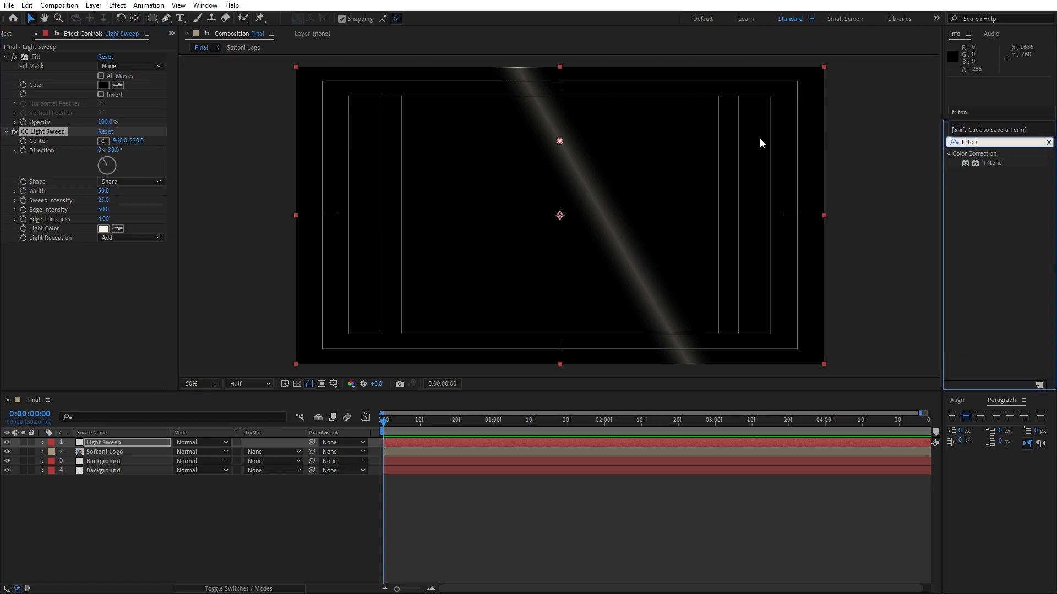
left_click_drag(991, 163, 137, 344)
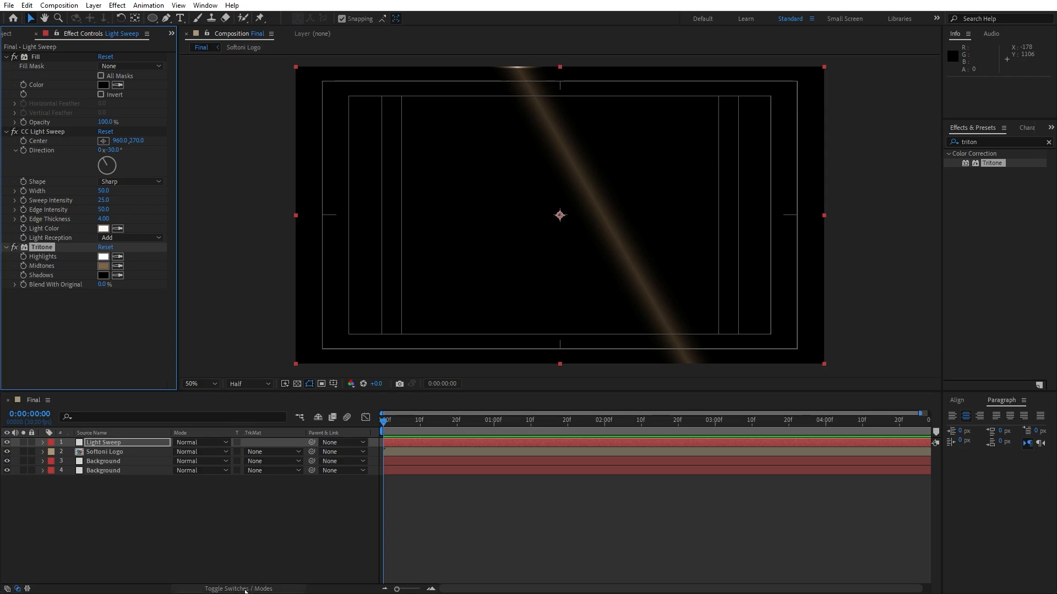
left_click(188, 445)
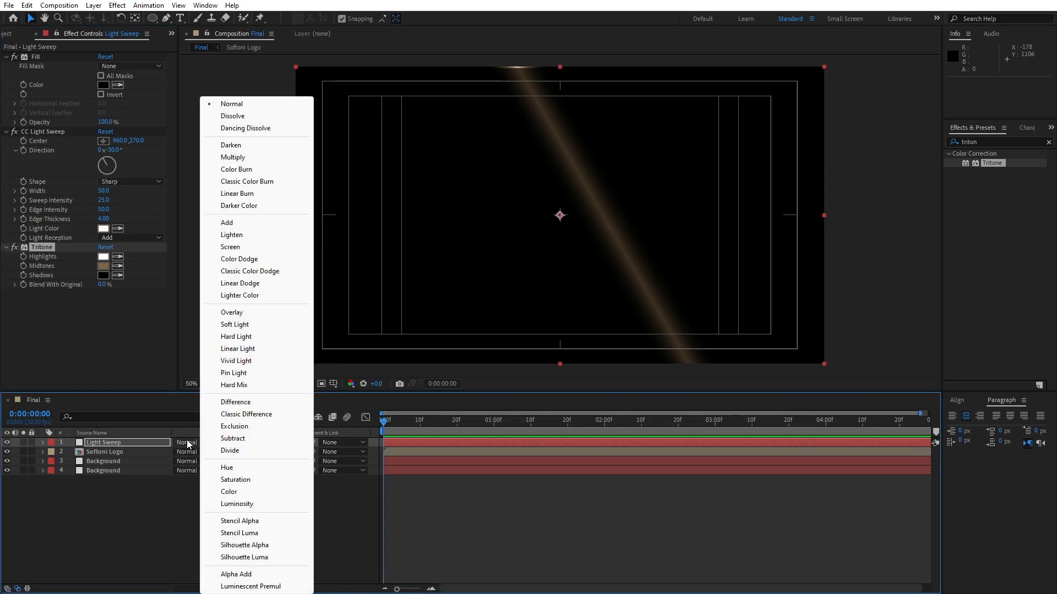
left_click(239, 247)
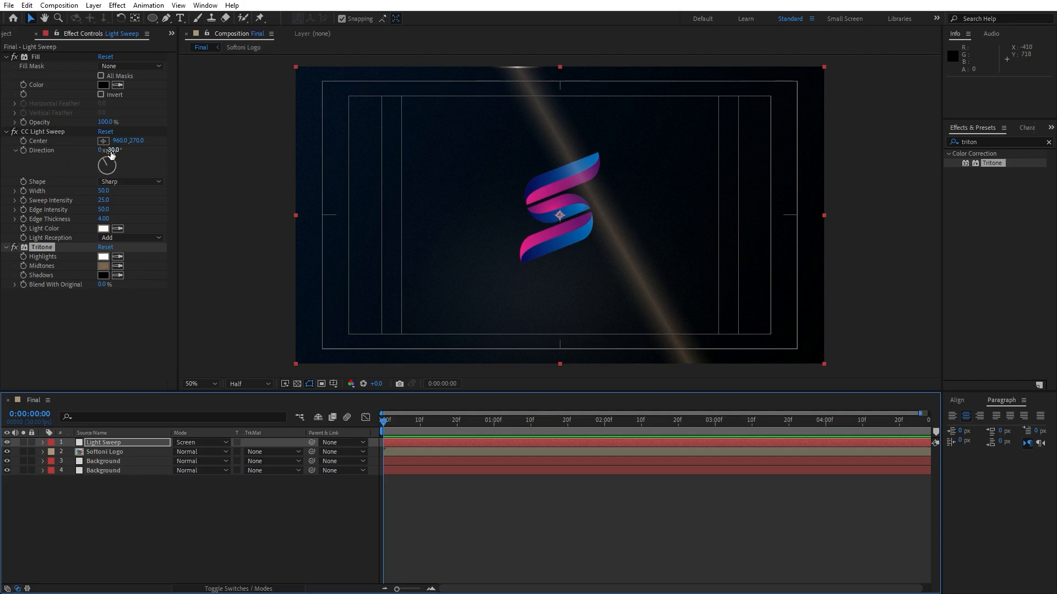
Set the CC Light Sweep edge intensity and edge thickness both to 0.
left_click(104, 209)
type("0")
key("Tab")
type("0")
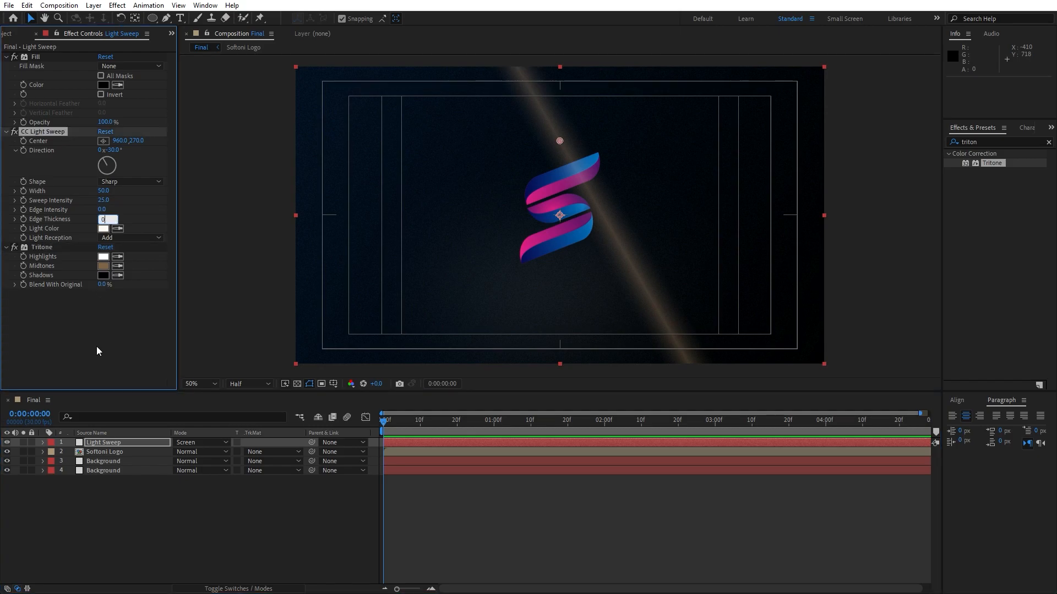
left_click(99, 357)
Set the CC Light Sweep width to 100 and sweep intensity to 10.
left_click(103, 191)
type("100")
key("Tab")
type("1")
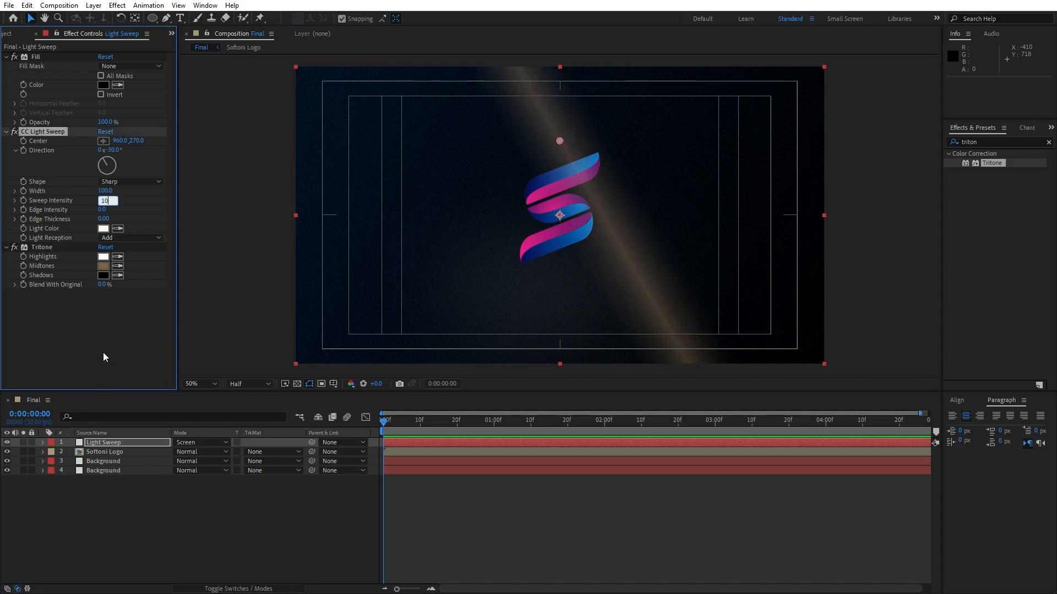
type("0")
left_click(103, 357)
Set the light sweep's vertical center to 540 and its direction to 90 degrees.
left_click(133, 141)
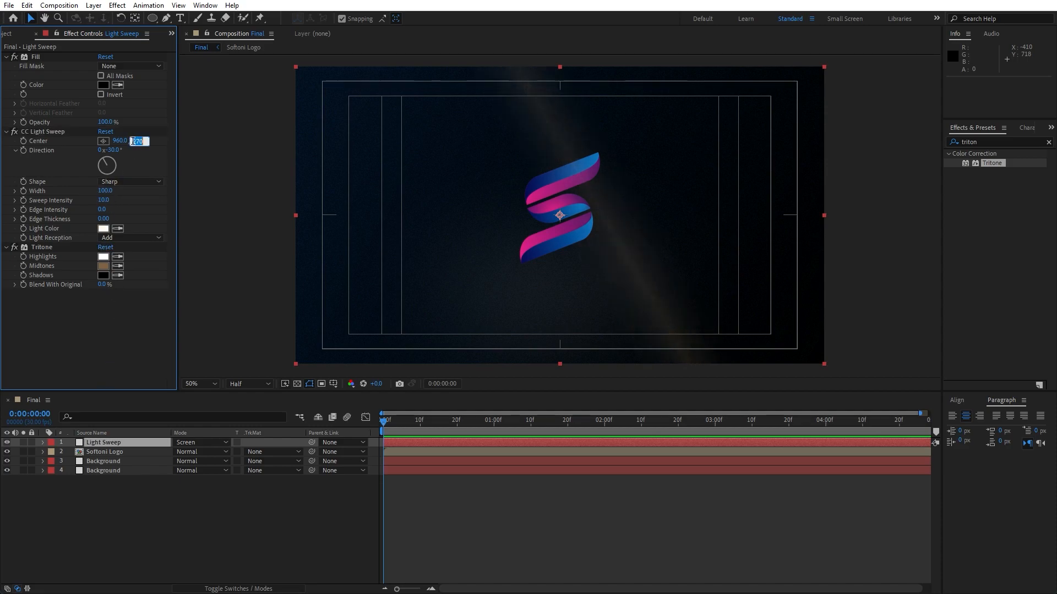
type("540")
left_click(97, 373)
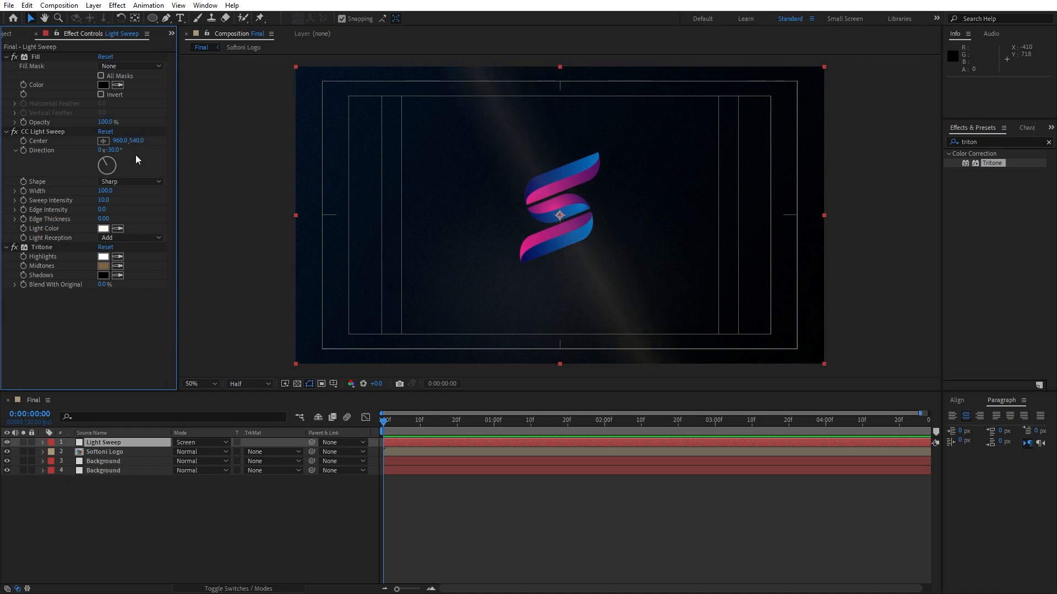
left_click(111, 149)
type("90")
key("Return")
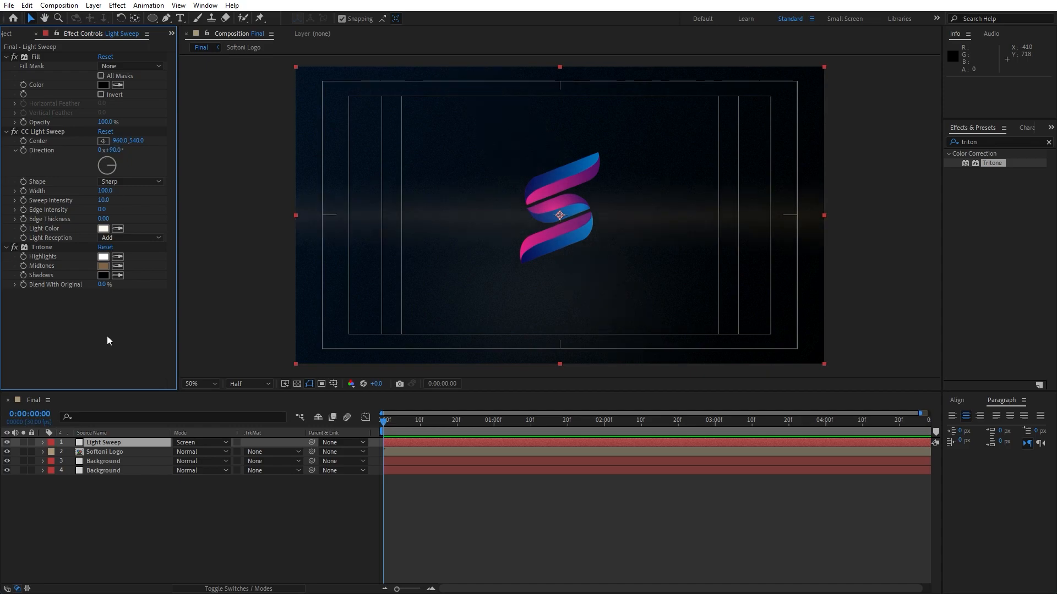
Change the Tritone midtones color on the Light Sweep layer to blue 015BAE.
left_click(103, 266)
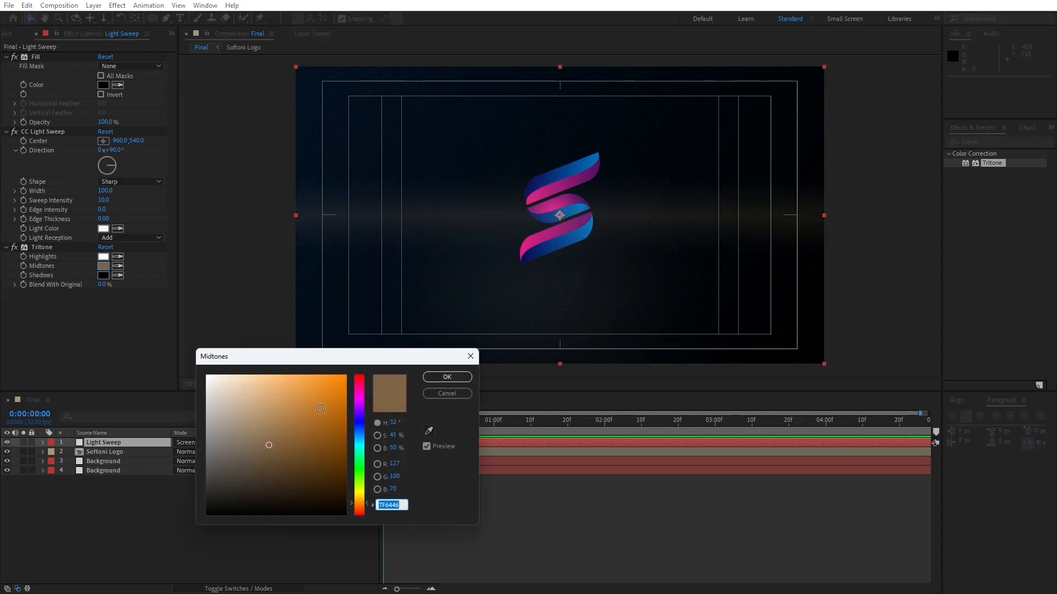
mouse_move(358, 435)
left_mouse_down()
mouse_move(364, 445)
mouse_move(339, 424)
mouse_move(297, 419)
mouse_move(330, 450)
mouse_move(361, 438)
mouse_move(345, 419)
left_mouse_up()
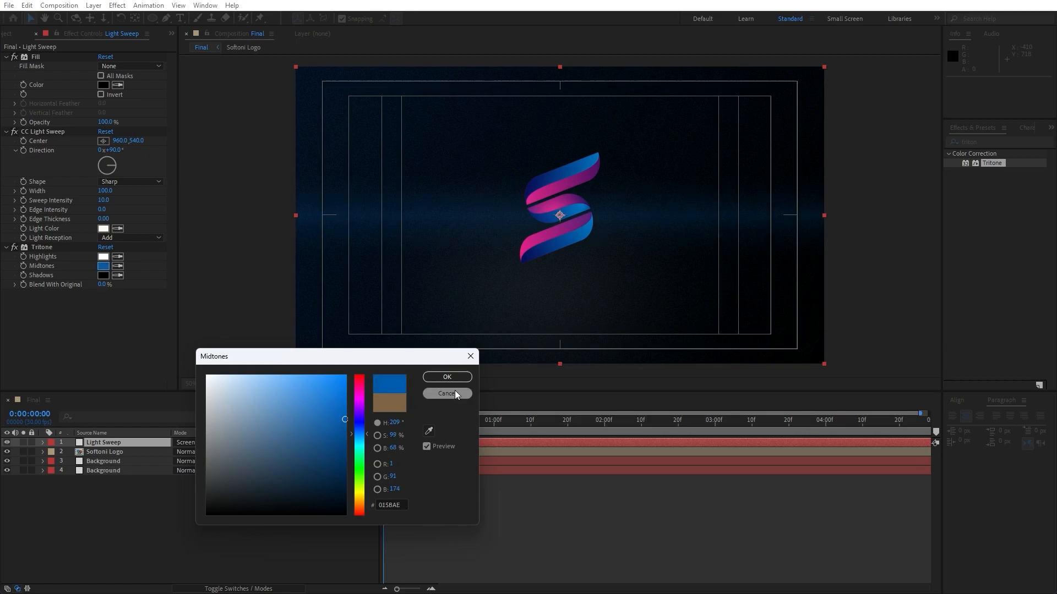
left_click(455, 377)
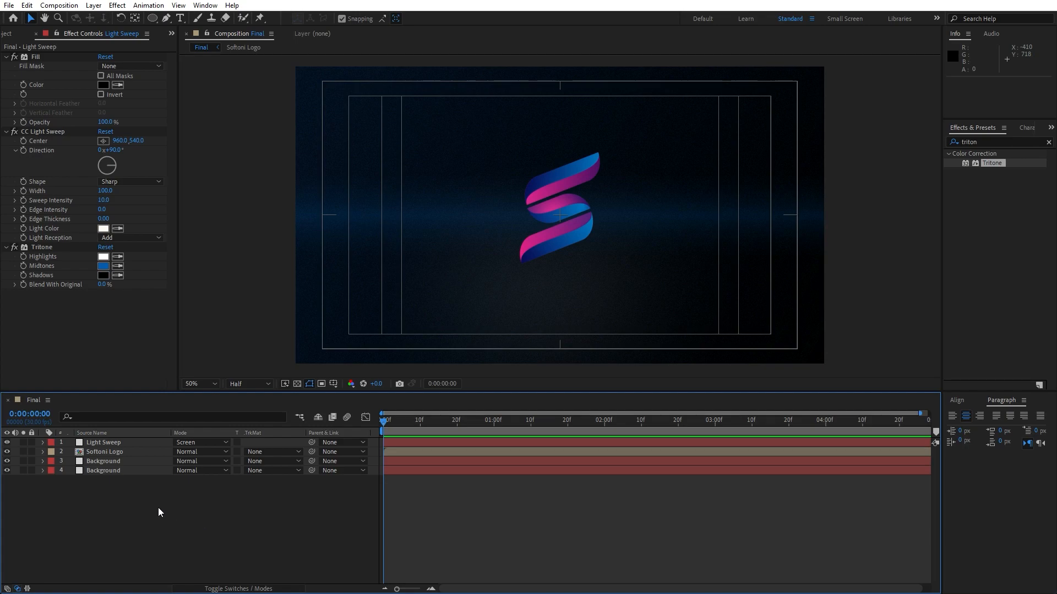
Create a new full-frame solid named Particles as the topmost layer of the Final composition.
left_click(36, 34)
right_click(178, 534)
mouse_move(218, 398)
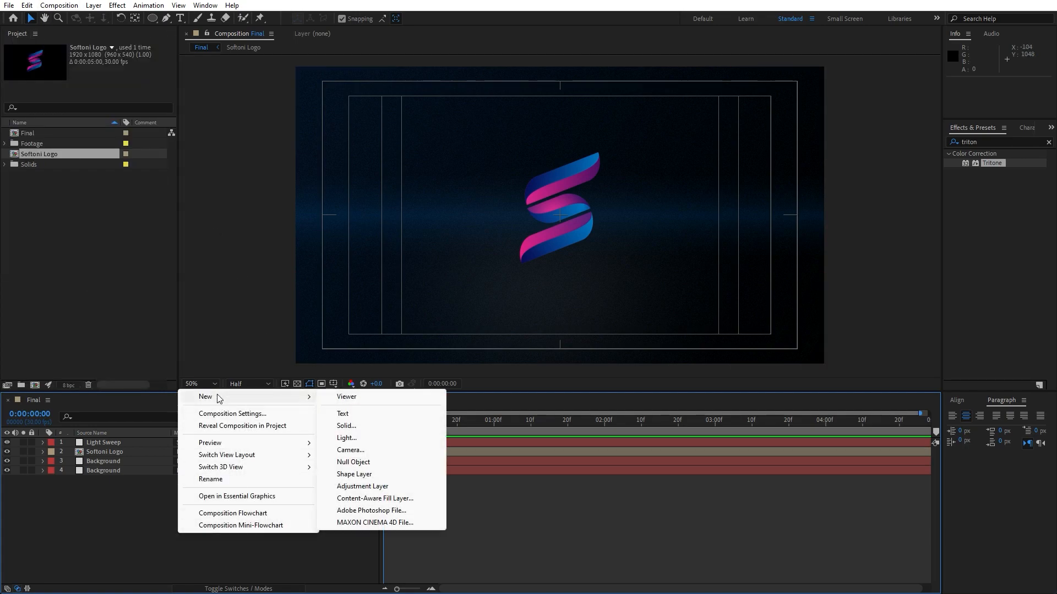
left_click(376, 425)
type("Particles")
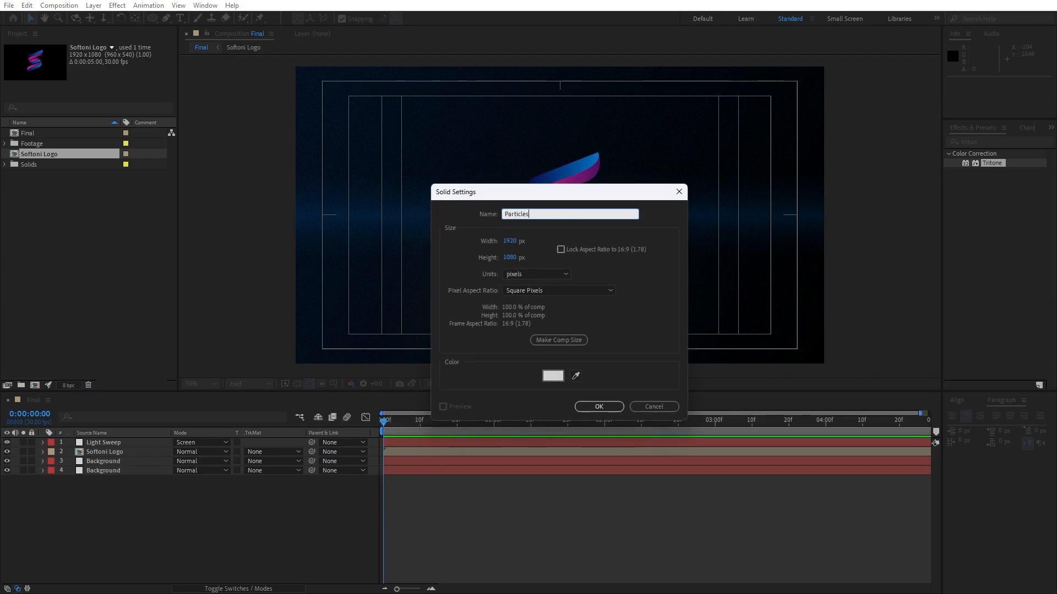
key("Return")
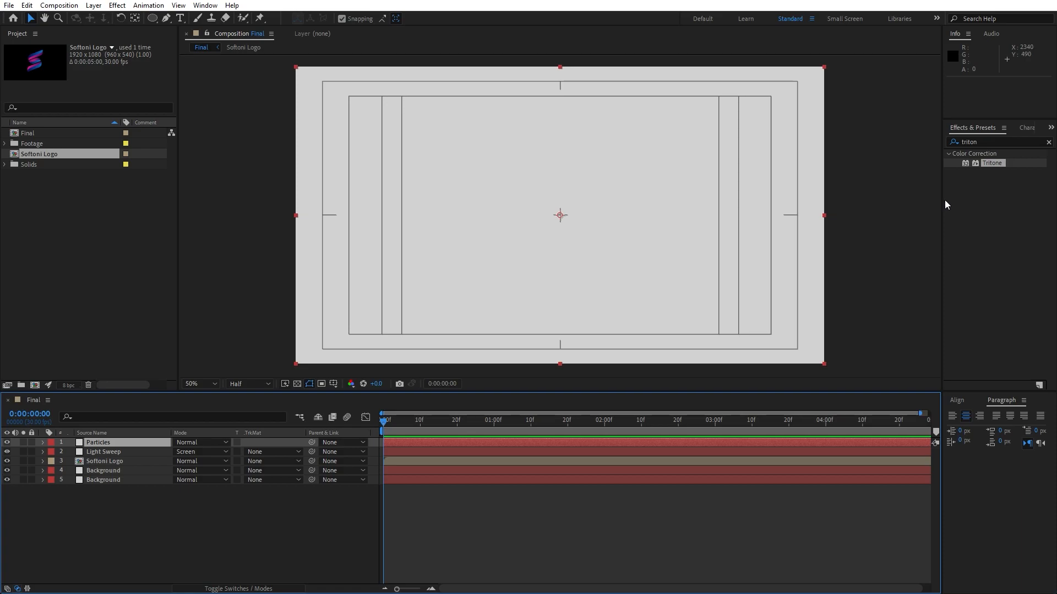
Find the CC Star Burst effect and apply it to the Particles layer.
double_click(995, 141)
type("s")
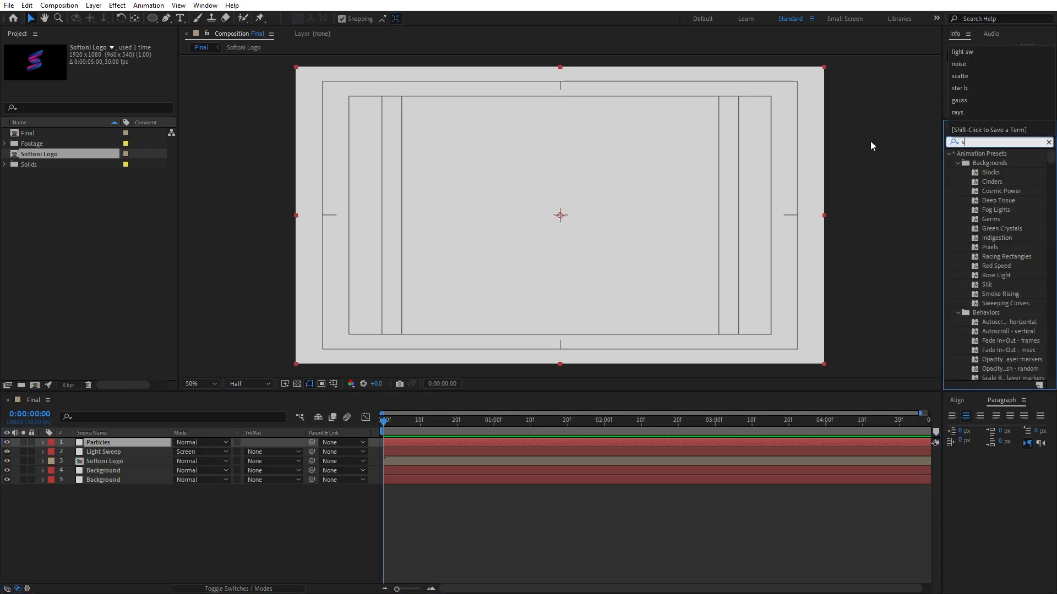
type("tar b")
left_click_drag(990, 163, 138, 442)
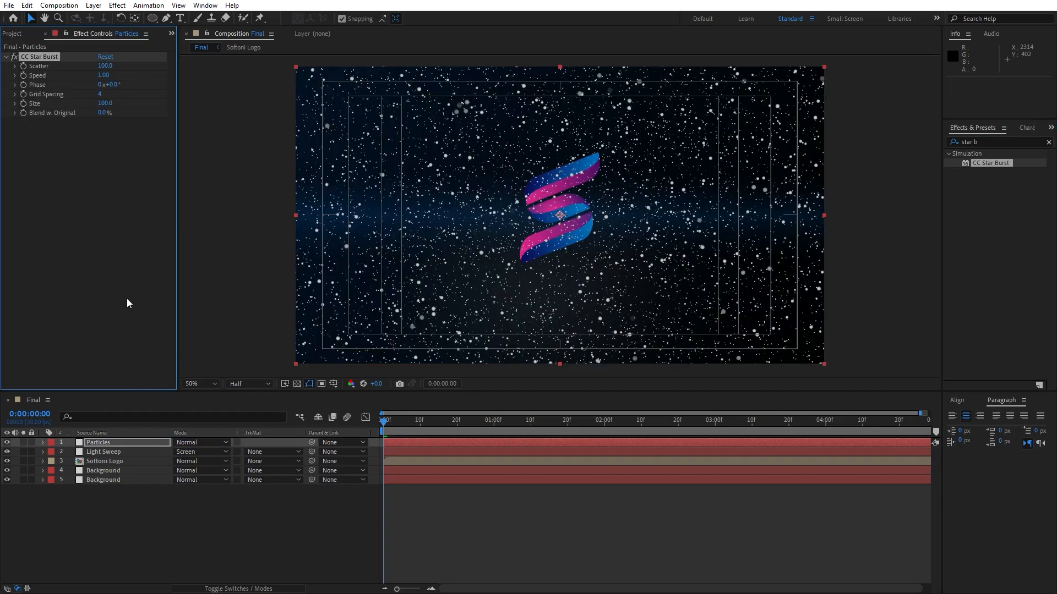
Set the CC Star Burst scatter to 200 and speed to 0.2 on the Particles layer.
left_click(107, 67)
type("200")
key("Return")
left_click(102, 75)
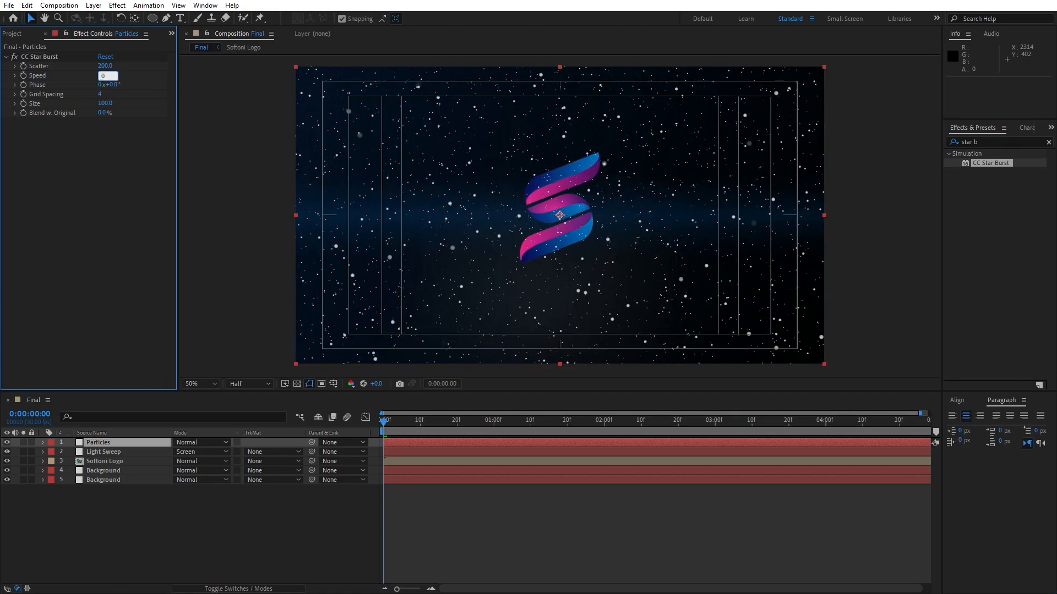
type("0.2")
key("Return")
Set the CC Star Burst grid spacing to 7 and size to 25, and preview the particle motion.
left_click(101, 95)
type("7")
key("Return")
left_click(104, 104)
type("25")
key("Return")
key("space")
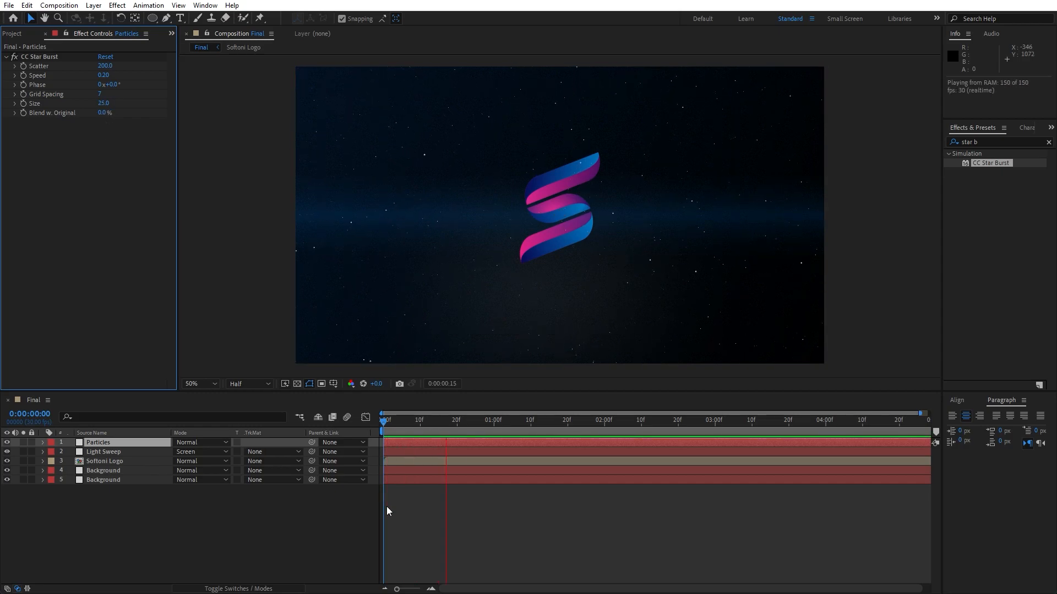
left_click_drag(434, 424, 630, 430)
key("space")
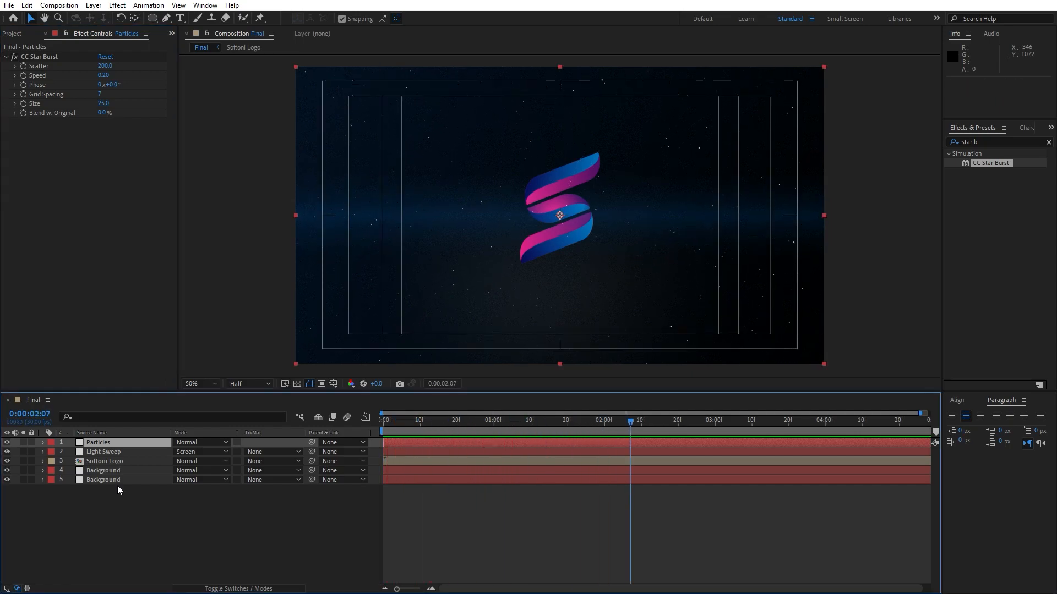
Find the Glow effect and apply it to the Particles layer.
left_click(998, 136)
type("glow")
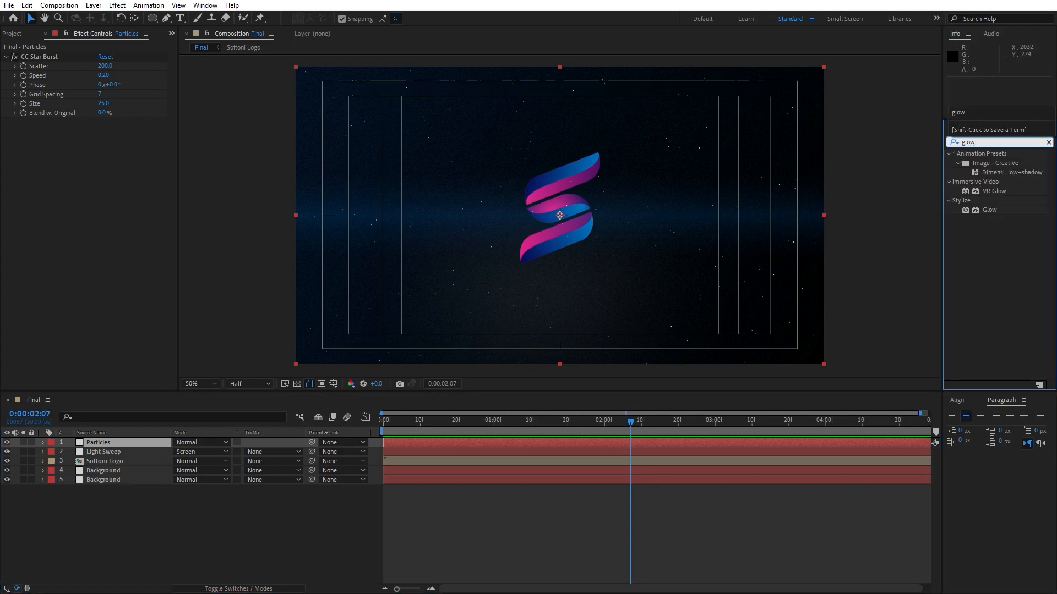
left_click_drag(989, 209, 106, 437)
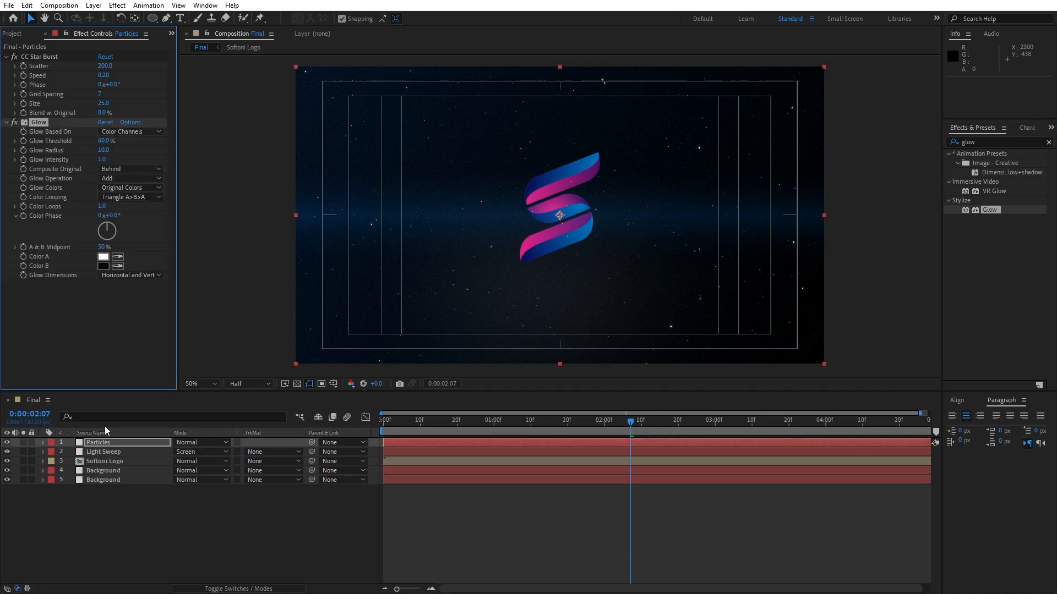
Set the particles' Glow threshold to 70% and glow radius to 30, and preview the composition.
left_click(103, 142)
type("70")
key("Return")
left_click(104, 150)
type("30")
key("Return")
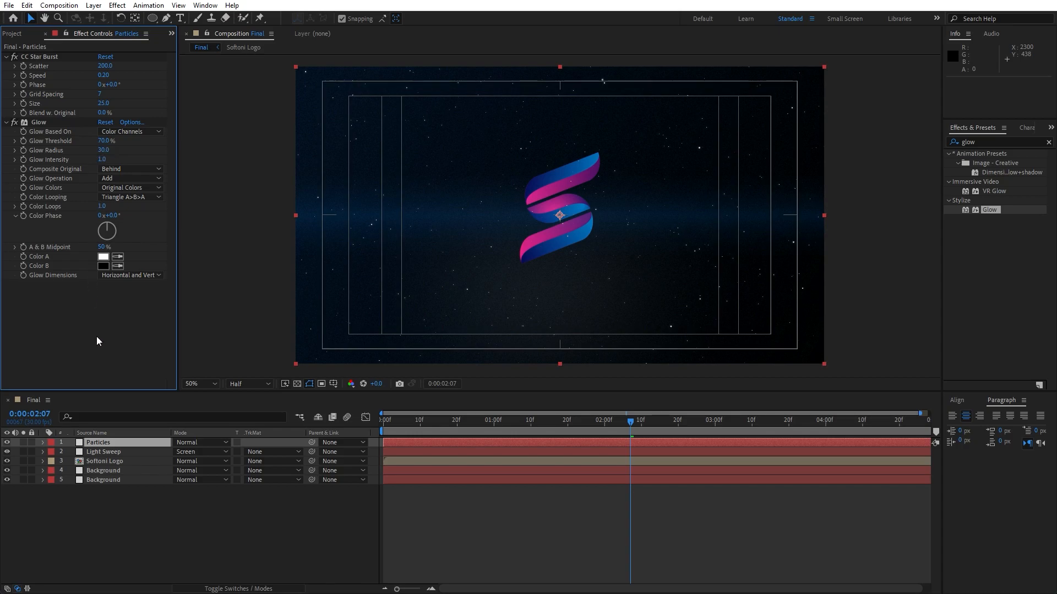
left_click(183, 506)
key("space")
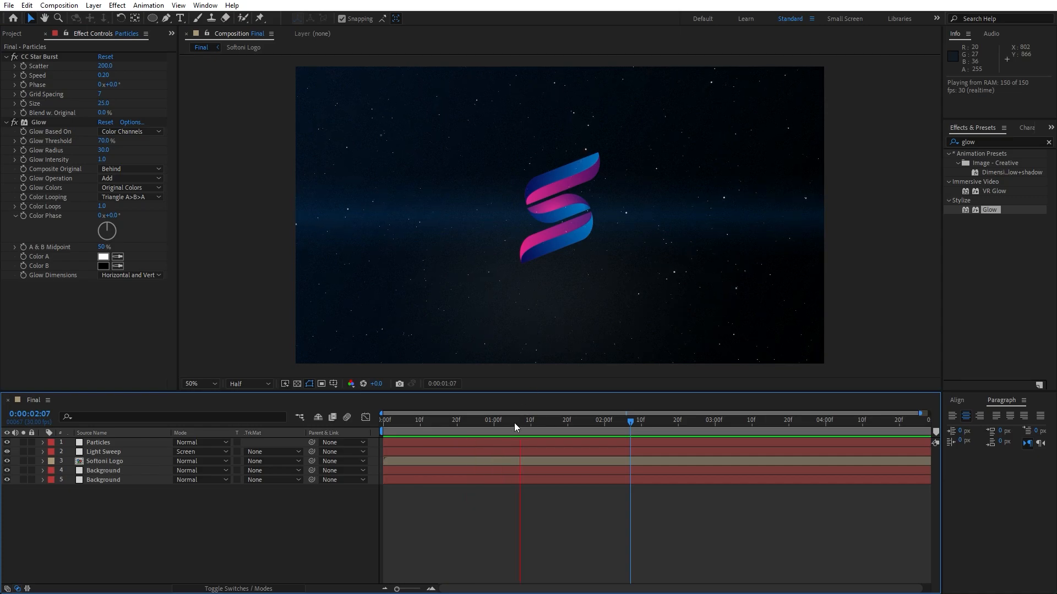
left_click_drag(516, 426, 605, 439)
left_click_drag(543, 421, 643, 428)
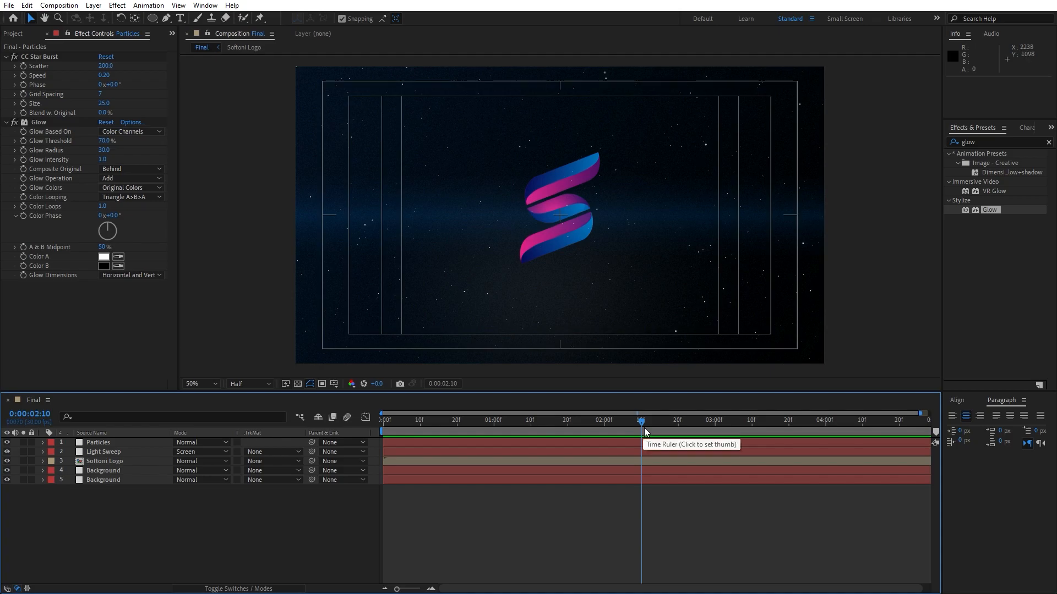
Apply CC Scatterize to the Softoni Logo layer and start keyframes for Scatter and Right Twist at 0:00:02:00.
left_click(983, 141)
type("cc scat")
left_click_drag(989, 162, 142, 462)
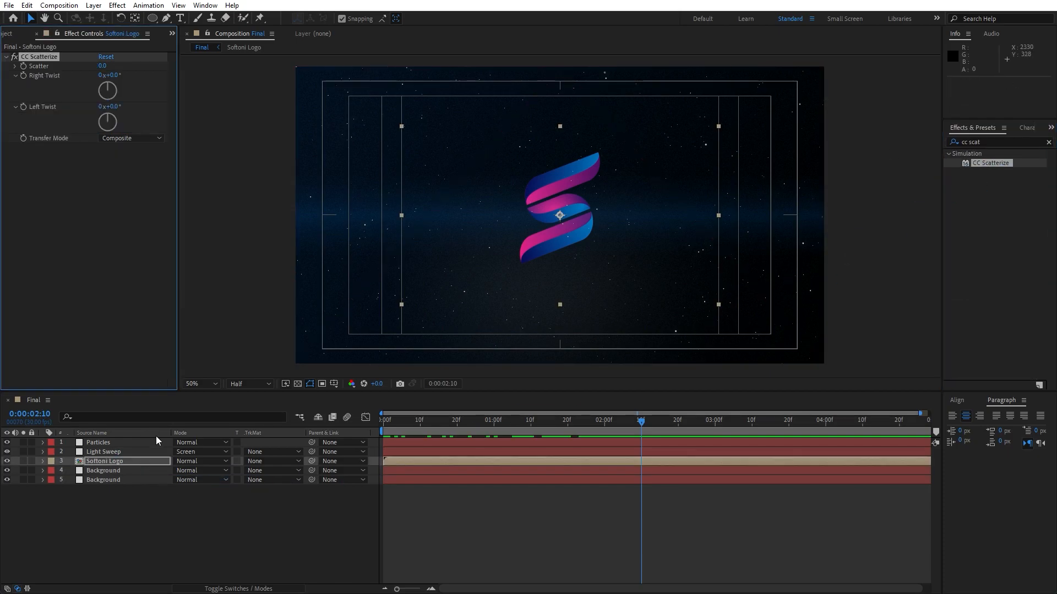
mouse_move(622, 425)
left_mouse_down()
mouse_move(566, 434)
mouse_move(604, 432)
left_mouse_up()
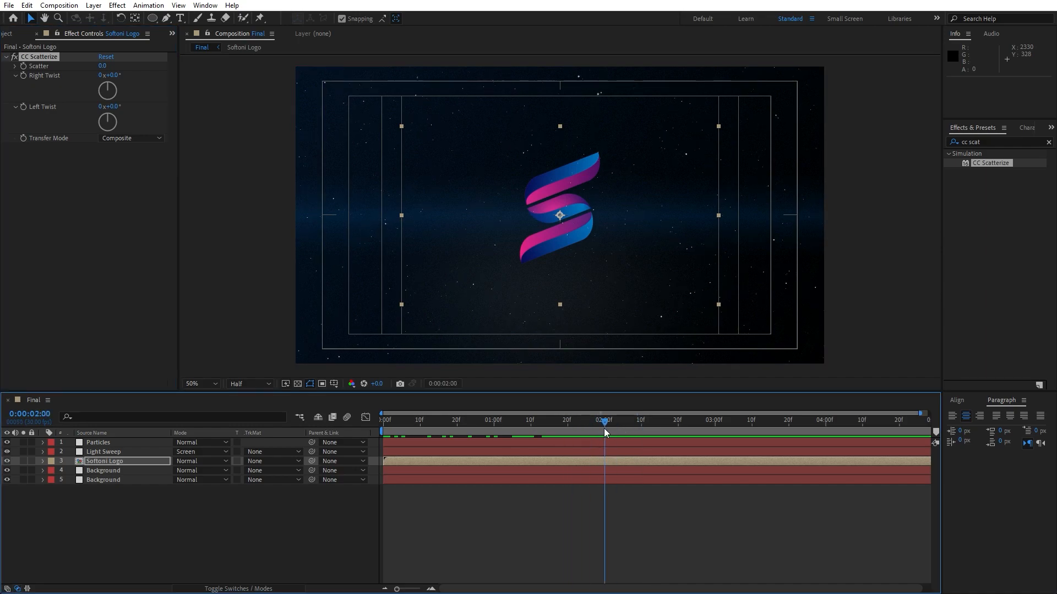
left_click(23, 67)
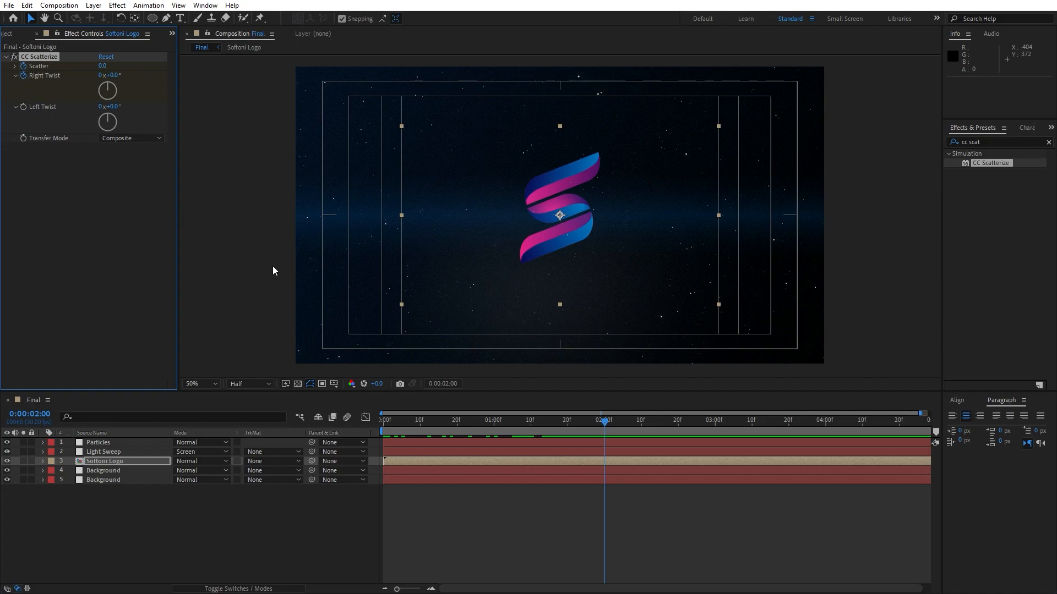
At 0:00:00:00, set the logo's Scatter to 700 and Right Twist to 2 revolutions, and preview the animation.
left_click(475, 421)
left_click_drag(408, 422, 325, 421)
left_click(103, 66)
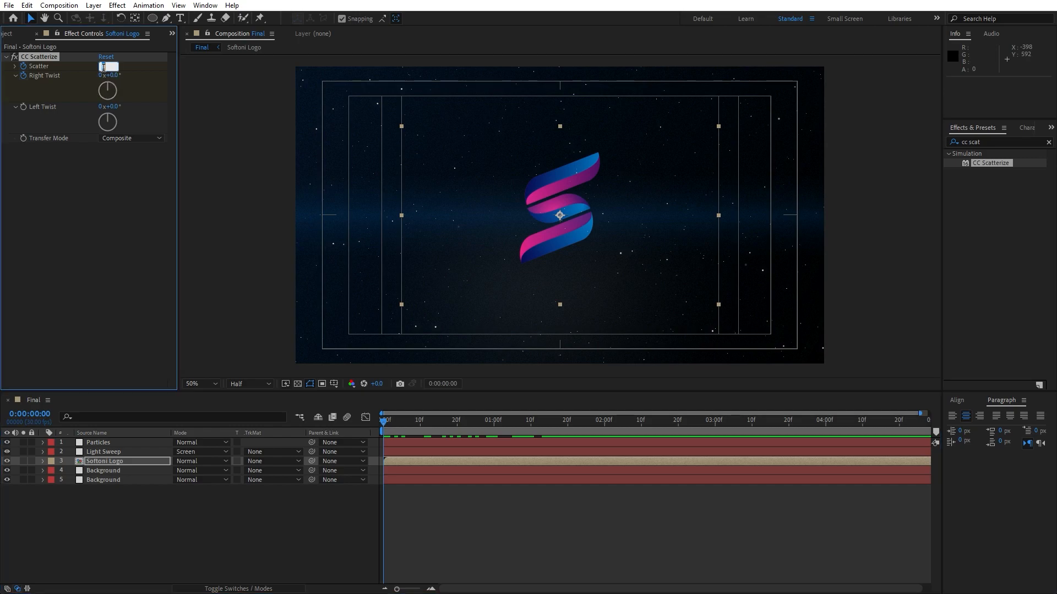
key("Return")
left_click(101, 77)
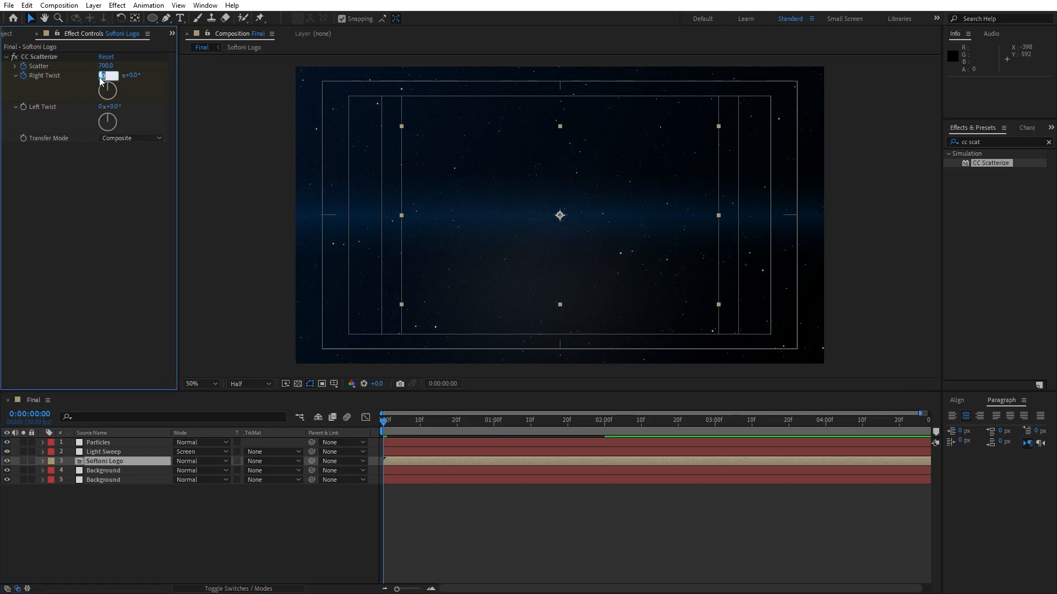
type("2")
key("Return")
left_click(202, 535)
key("space")
mouse_move(532, 426)
left_mouse_down()
mouse_move(453, 430)
mouse_move(554, 430)
mouse_move(534, 427)
left_mouse_up()
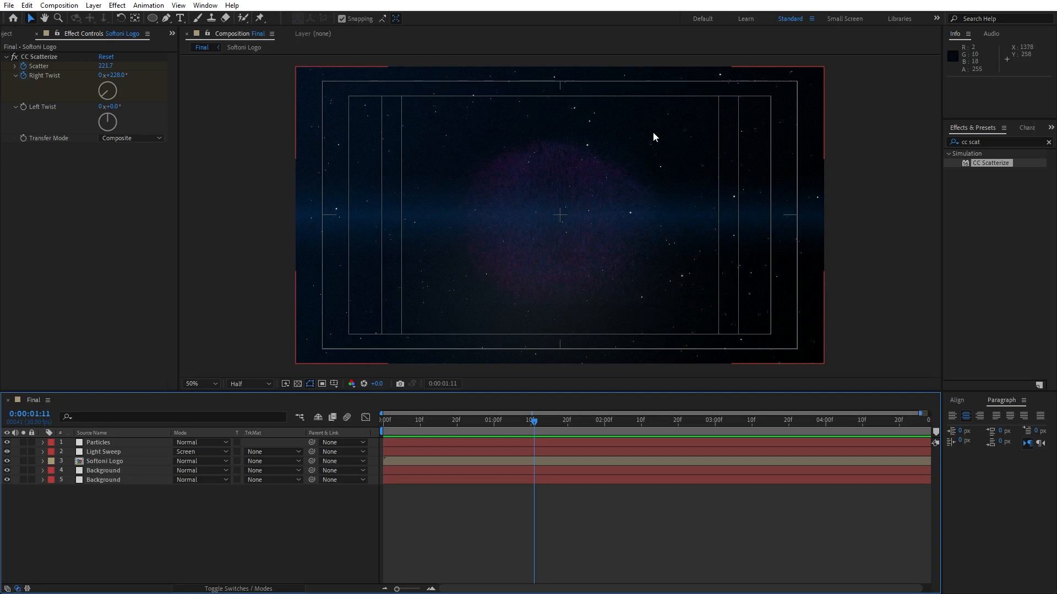
Apply Grow Bounds above CC Scatterize on the Softoni Logo layer, set its Pixels to 500, and preview from the start.
left_click(978, 142)
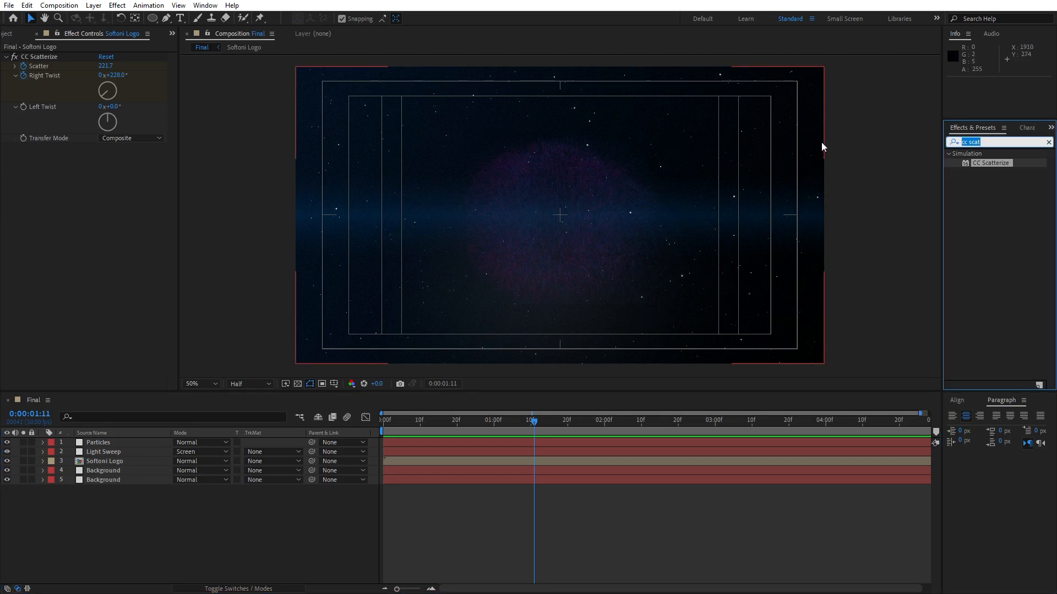
type("grow")
left_click_drag(985, 163, 101, 68)
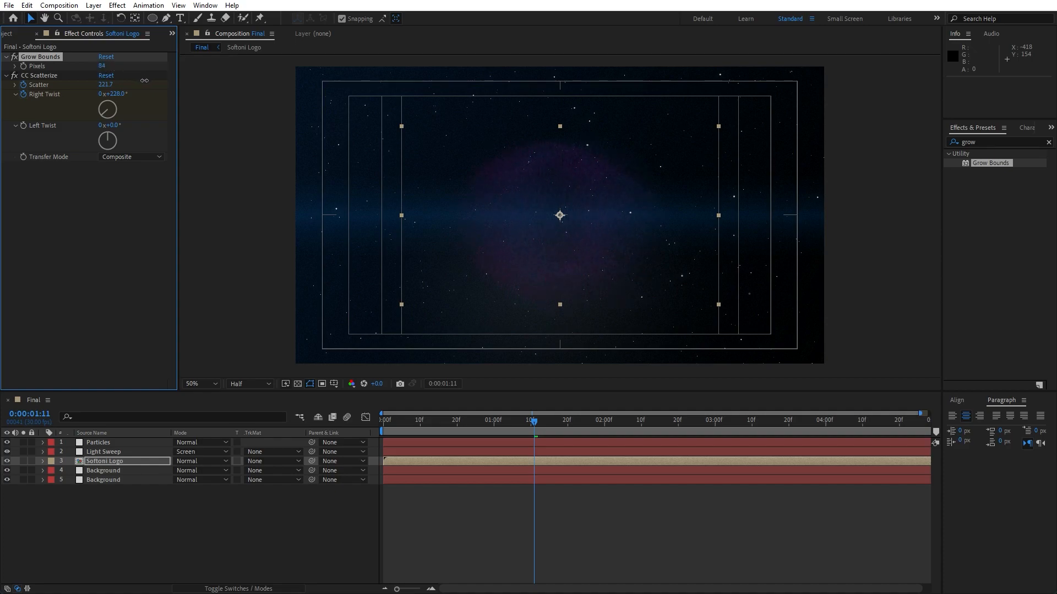
left_click(102, 66)
type("500")
left_click(100, 208)
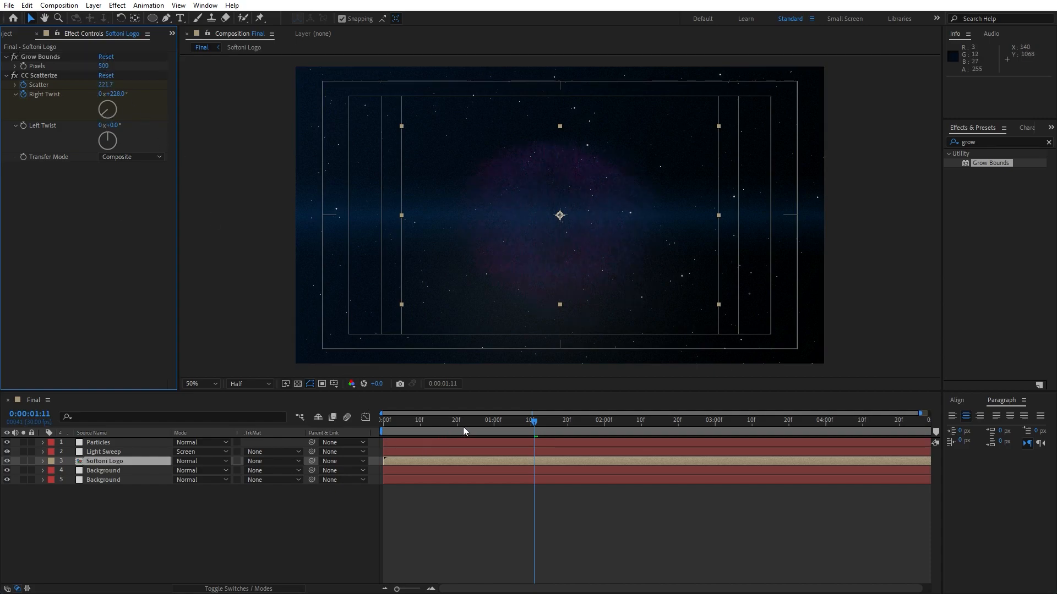
left_click(377, 424)
key("space")
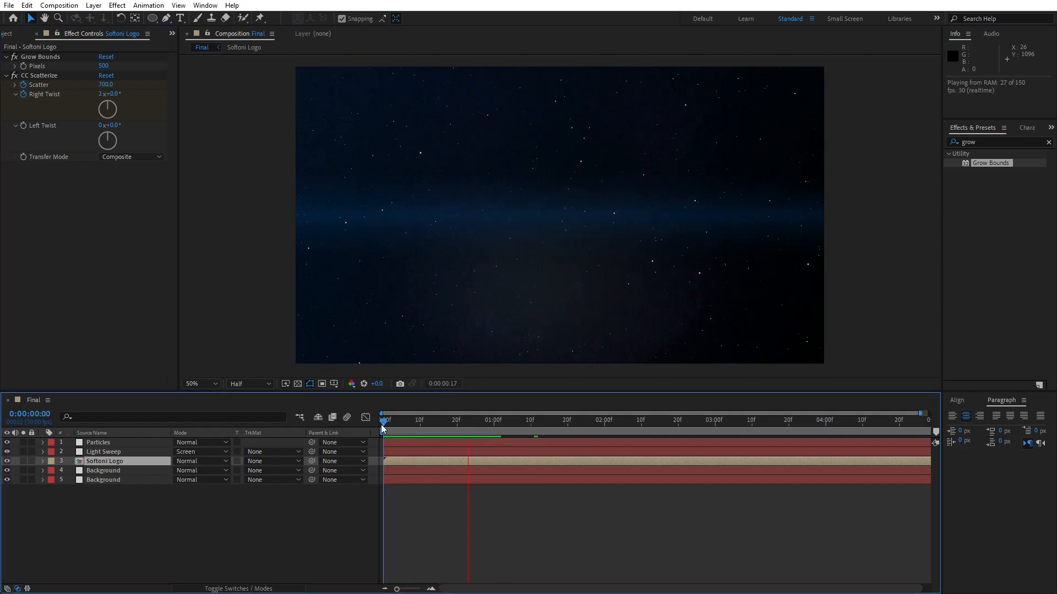
Show the logo's animated properties at 0:00:02:00 and apply Easy Ease to all Scatter and Right Twist keyframes.
left_click(480, 425)
left_click_drag(480, 425, 604, 425)
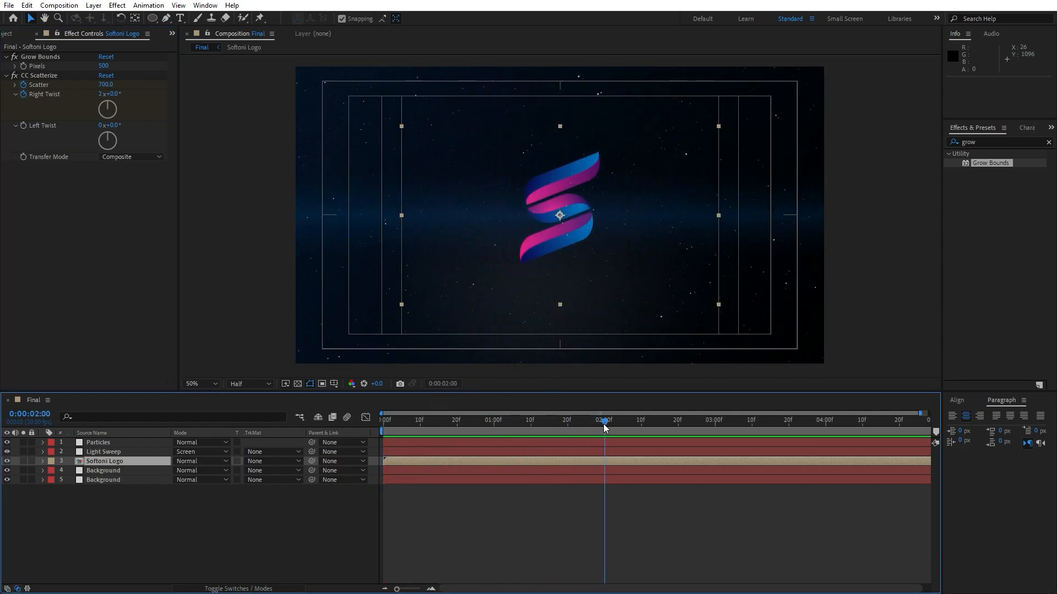
key("u")
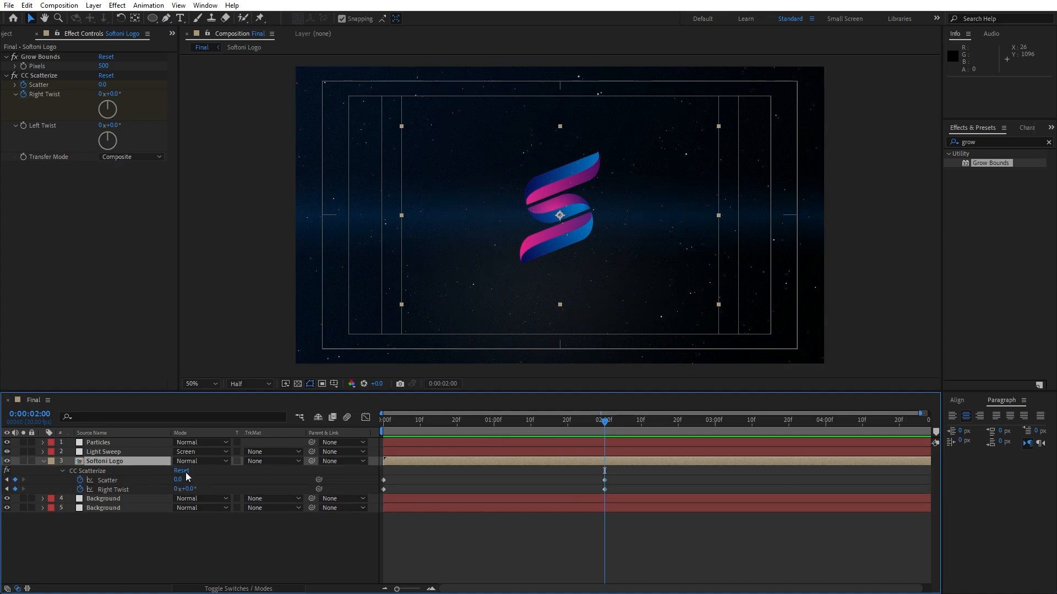
left_click_drag(638, 472, 319, 519)
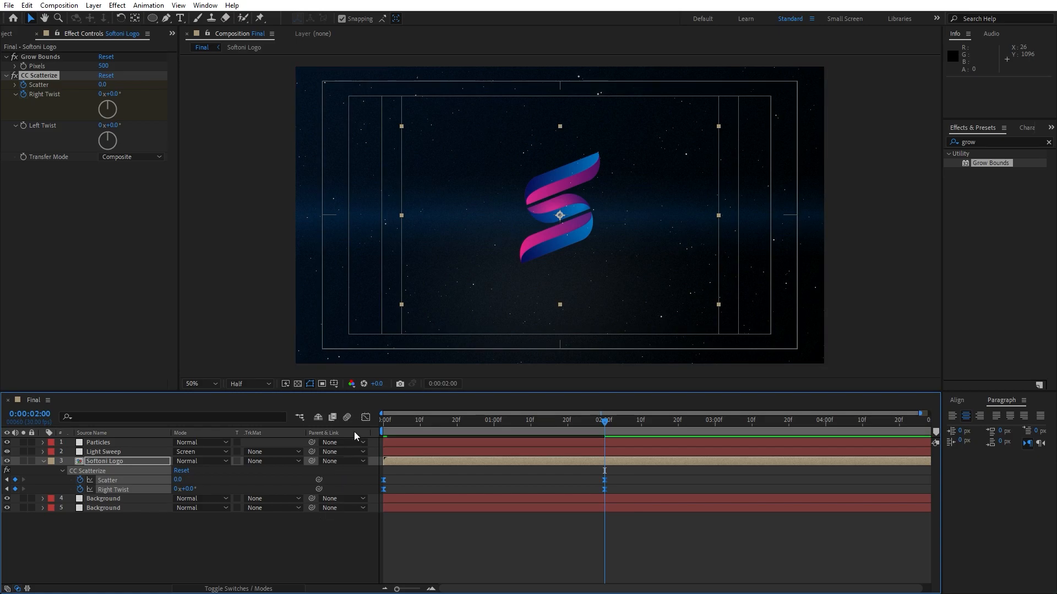
Reshape the easing curve of the logo's CC Scatterize keyframes in the graph editor and preview the assembly.
left_click(366, 418)
left_click_drag(578, 441, 484, 454)
left_click(365, 418)
key("space")
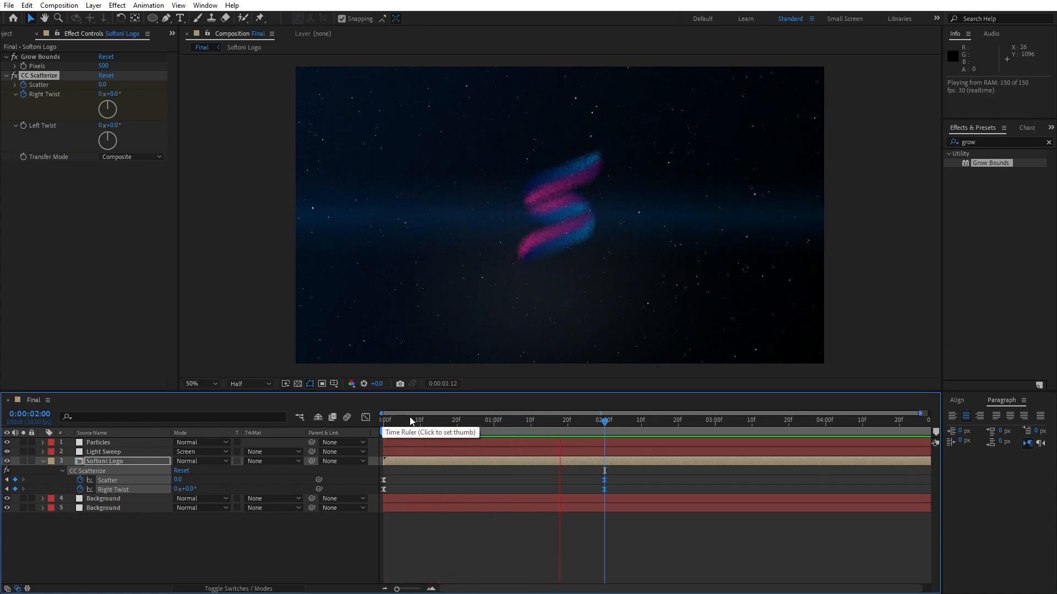
left_click_drag(457, 422, 438, 432)
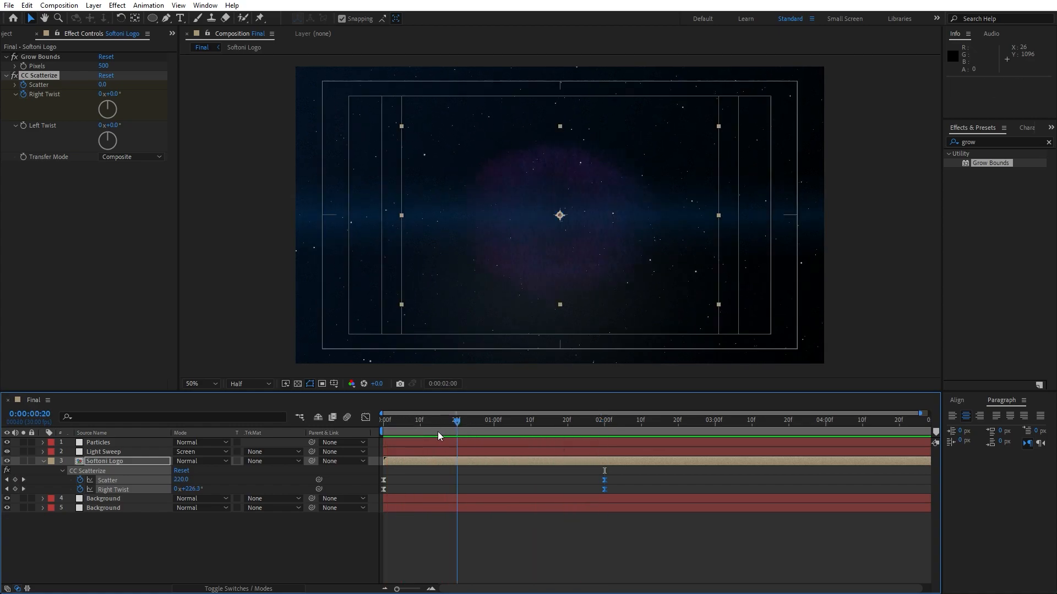
left_click(43, 461)
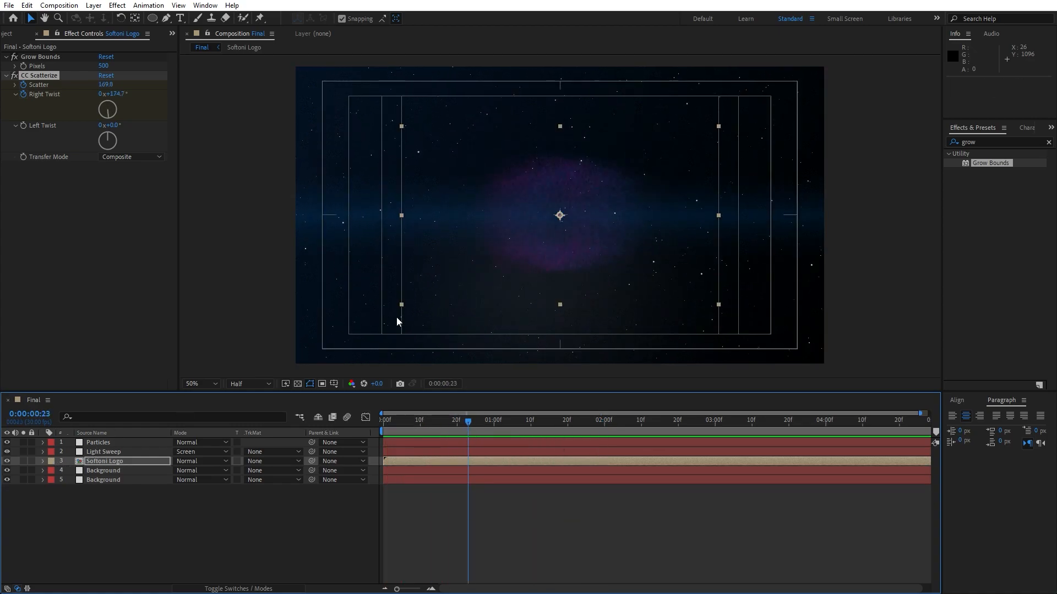
Apply the Transform effect to the logo between Grow Bounds and CC Scatterize and set its Rotation to 90°.
left_click(991, 142)
type("trans")
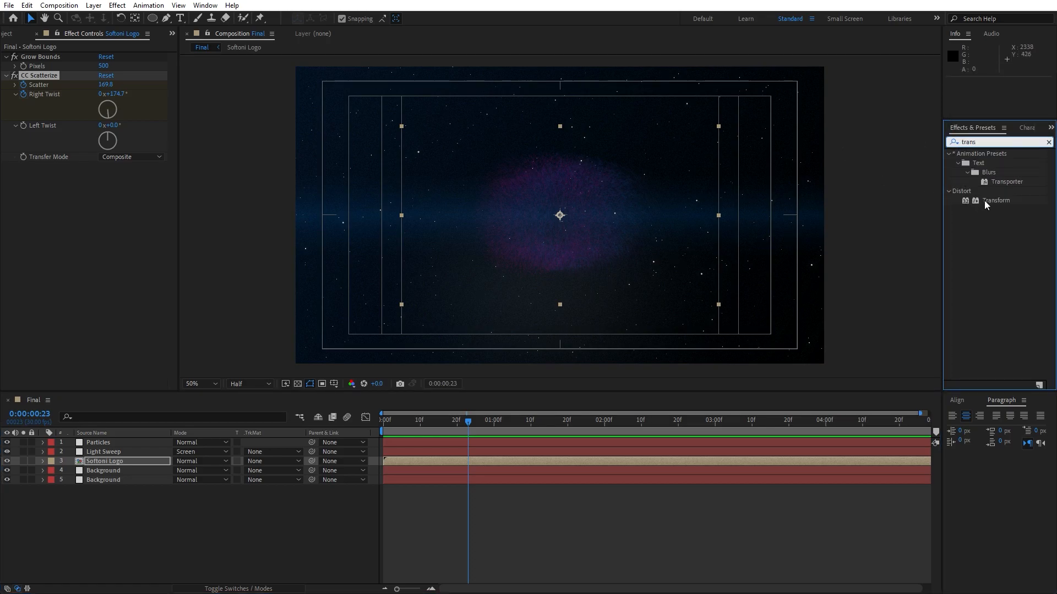
left_click_drag(995, 201, 136, 243)
left_click_drag(65, 91, 61, 71)
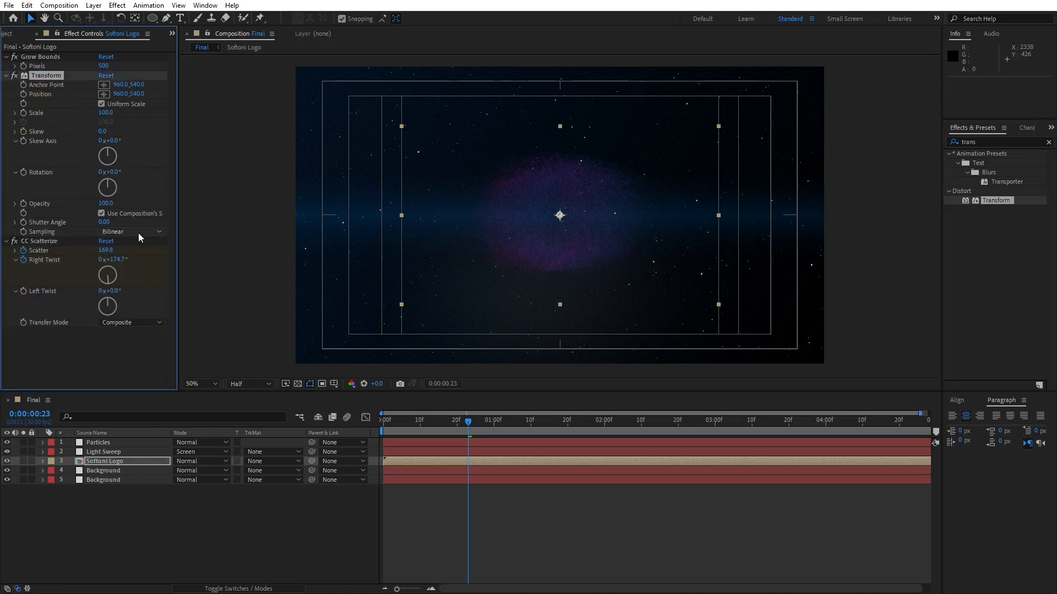
left_click(115, 141)
left_click(114, 172)
key("Return")
Duplicate the logo's Transform effect, place the copy below CC Scatterize, and set the copy's Rotation to -90°.
left_click(27, 5)
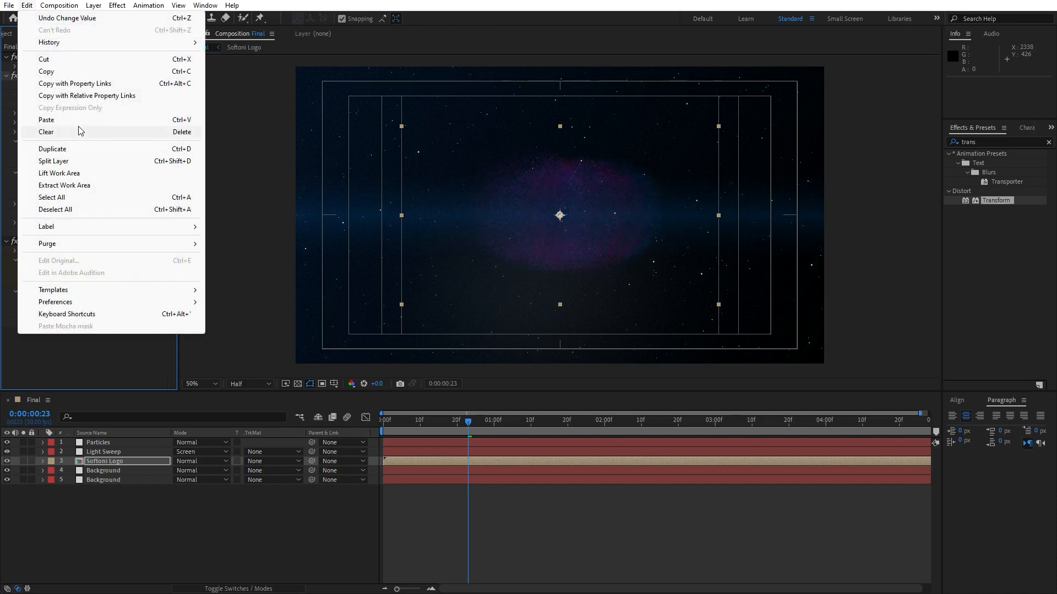
left_click(71, 149)
left_click_drag(64, 134, 74, 331)
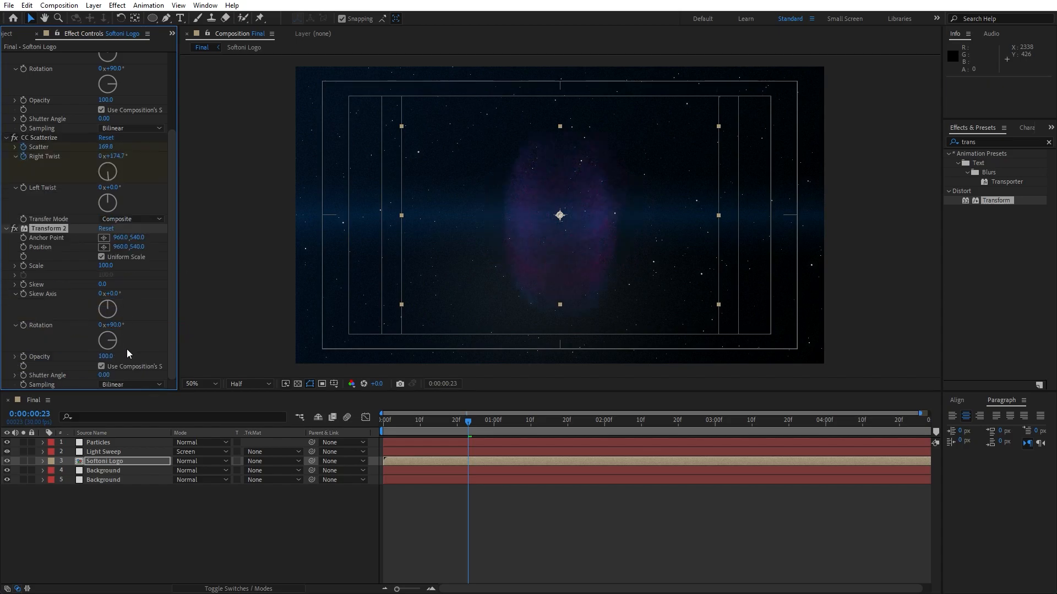
left_click(114, 324)
type("-90")
left_click(103, 519)
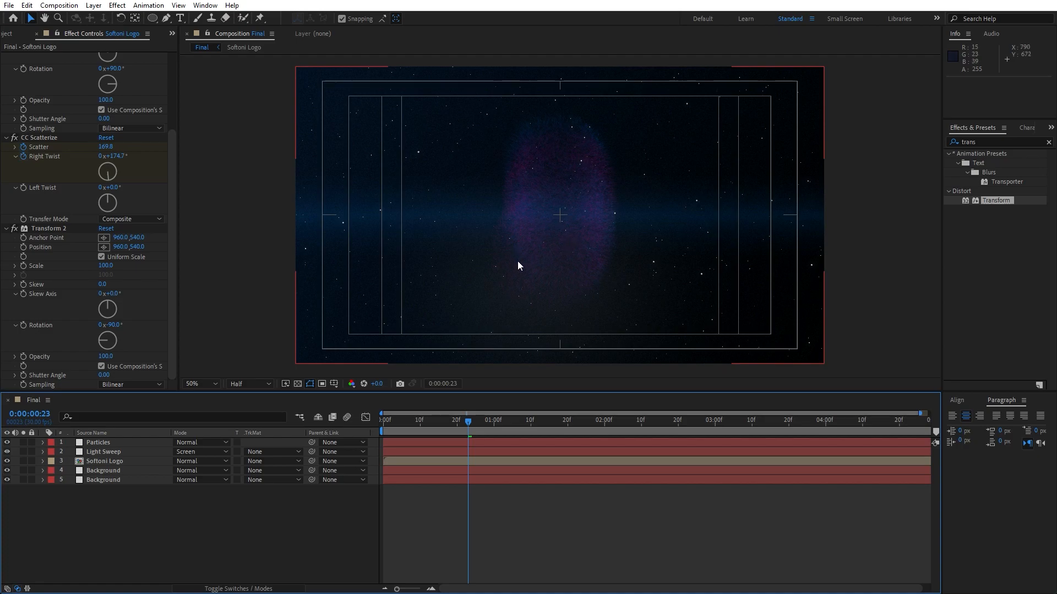
Scrub the logo animation to 0:00:01:09 and collapse the settings of all four logo effects.
left_click_drag(464, 421, 527, 457)
scroll(10, 71, "up", 4)
left_click(7, 58)
left_click(6, 67)
left_click(6, 76)
left_click(6, 85)
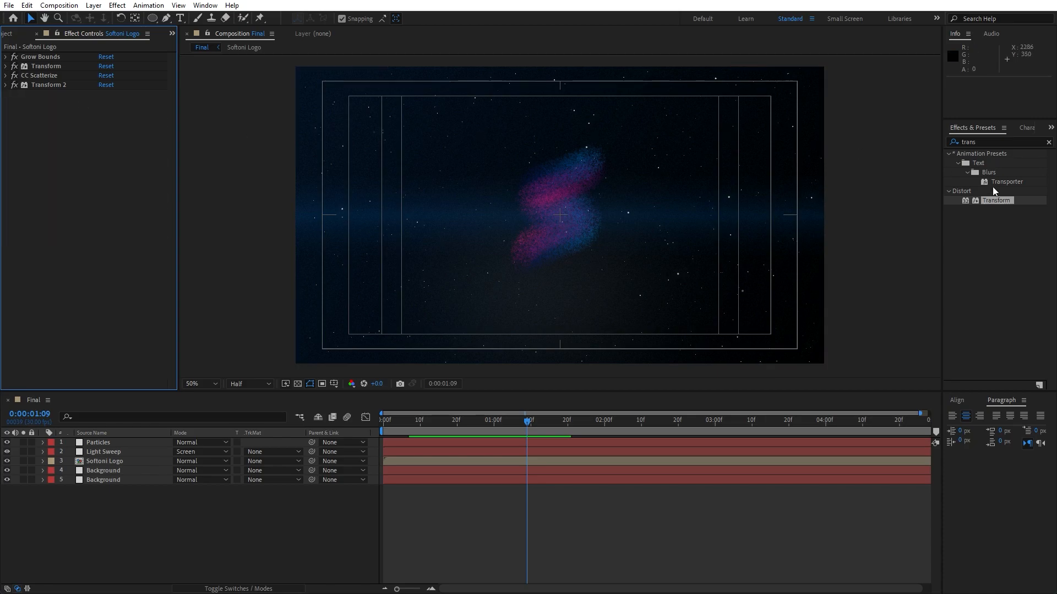
Find the Bevel Alpha effect and apply it to the Softoni Logo layer.
left_click(1006, 138)
type("bevel")
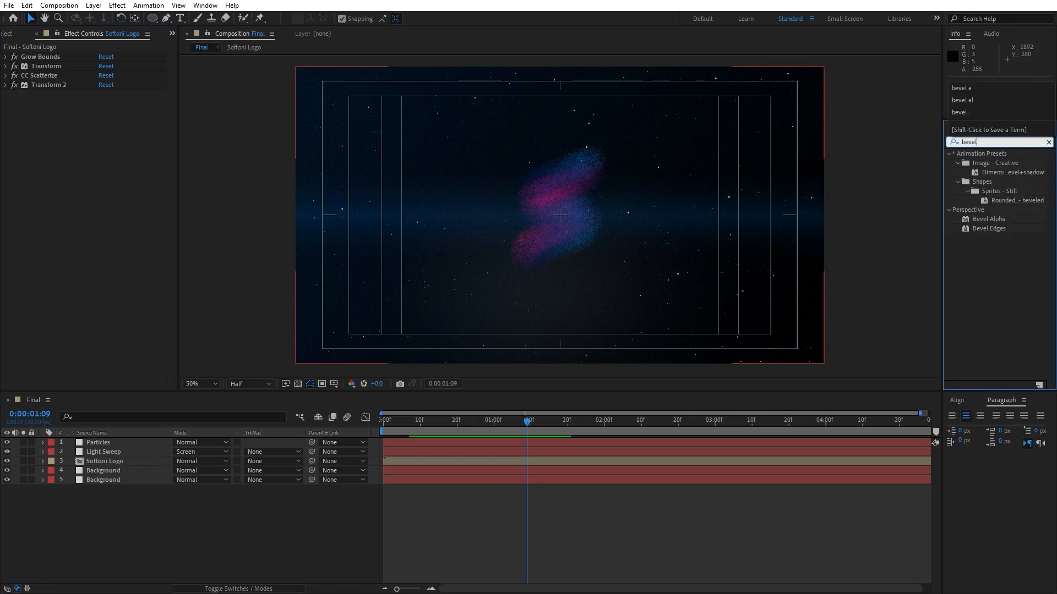
type(" a")
left_click_drag(985, 163, 102, 461)
At 0:00:02:13, set the logo's Bevel Alpha Light Intensity to 0.50, Light Angle to 65°, and Edge Thickness to 6.
left_click_drag(518, 428, 652, 428)
key("period")
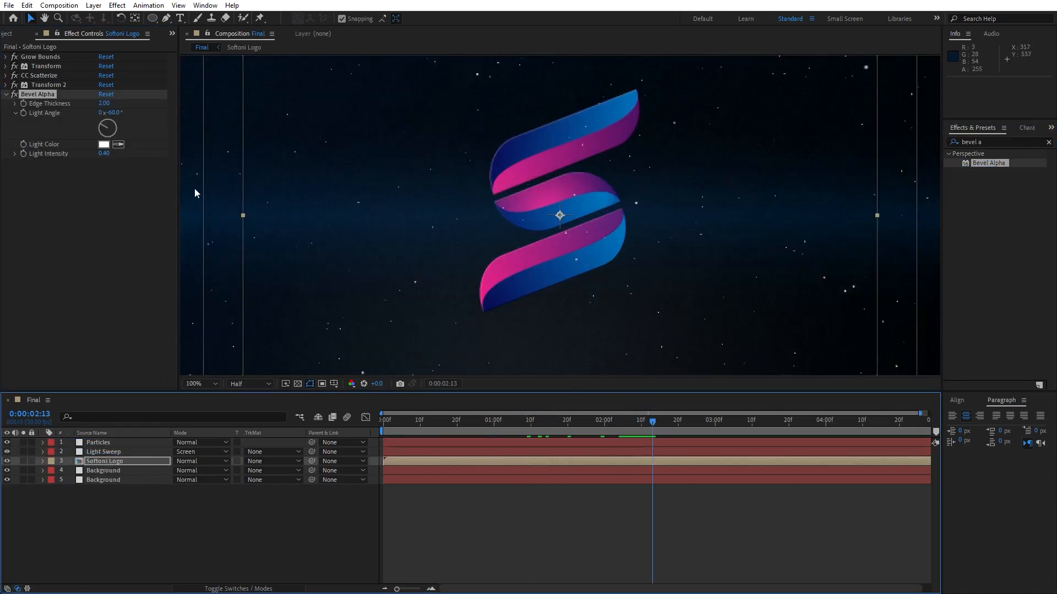
left_click(104, 153)
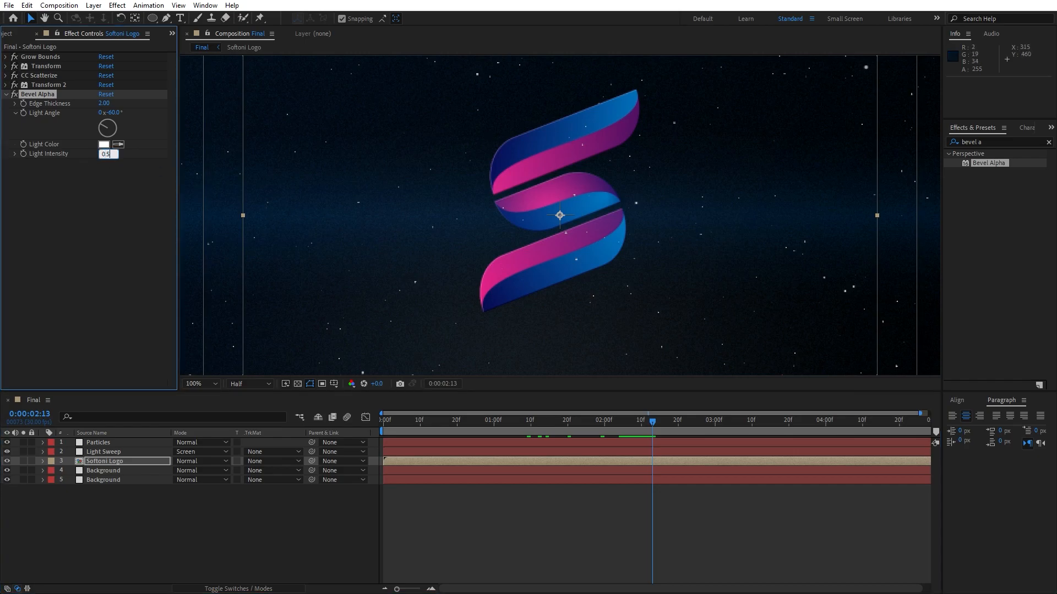
left_click(28, 224)
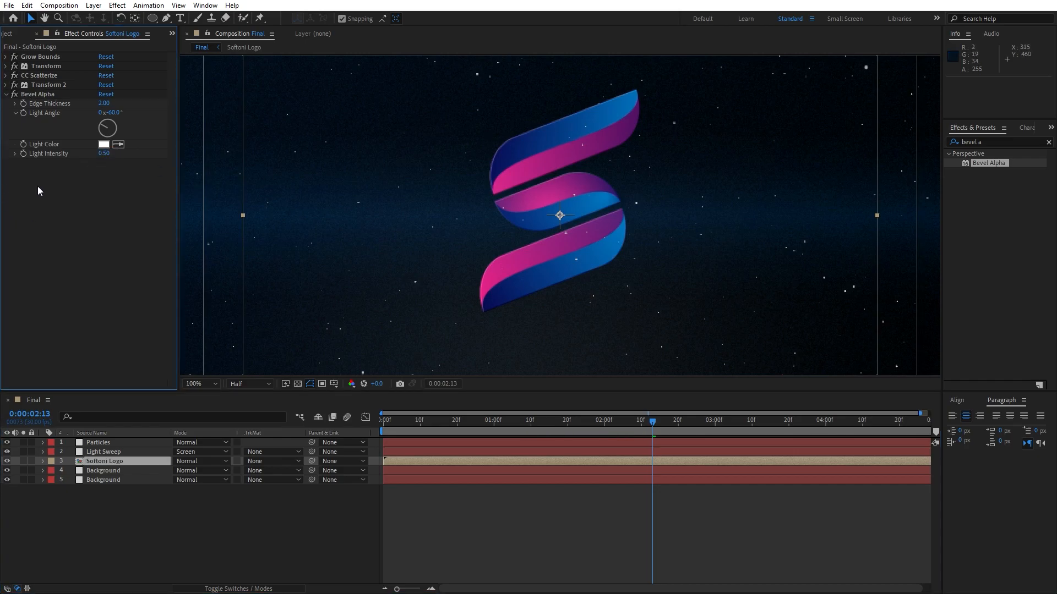
left_click(114, 113)
type("65")
key("Return")
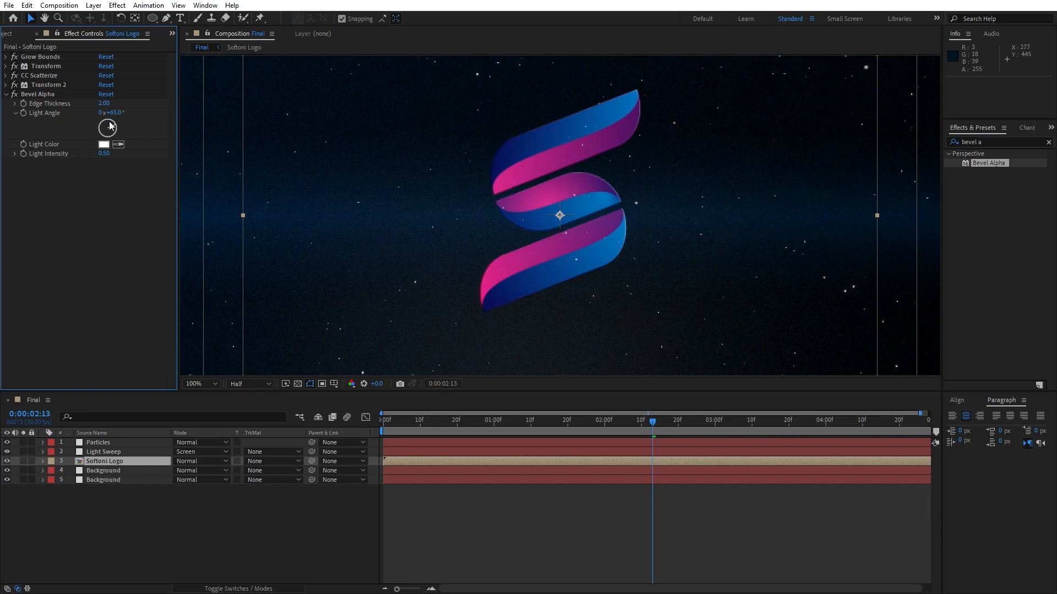
left_click(103, 104)
key("Return")
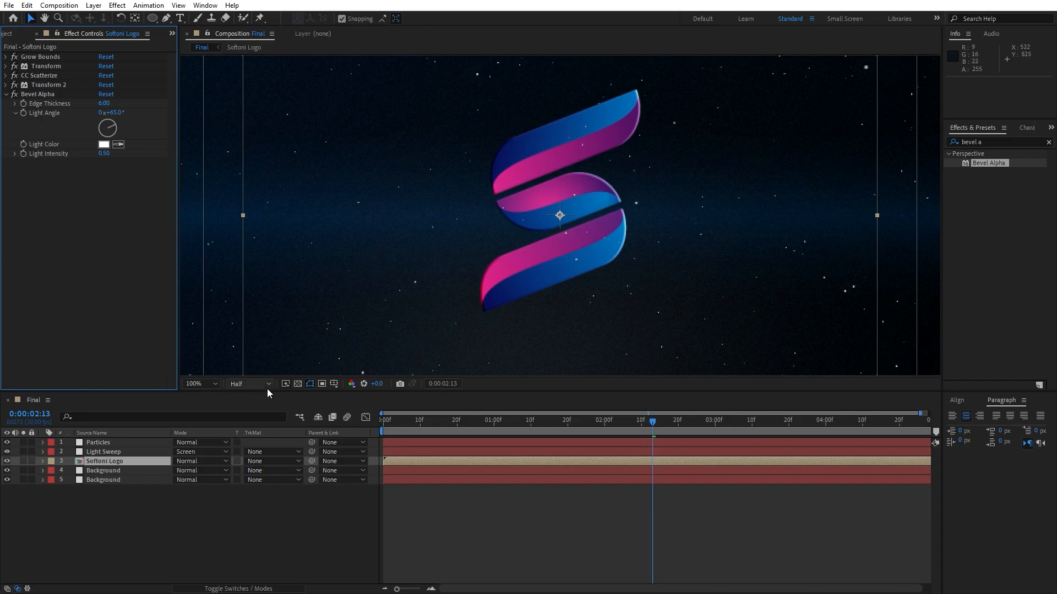
Fit the composition in the viewer, preview the beveled logo animation, and scrub to 0:00:01:21 to inspect the particles.
left_click(213, 384)
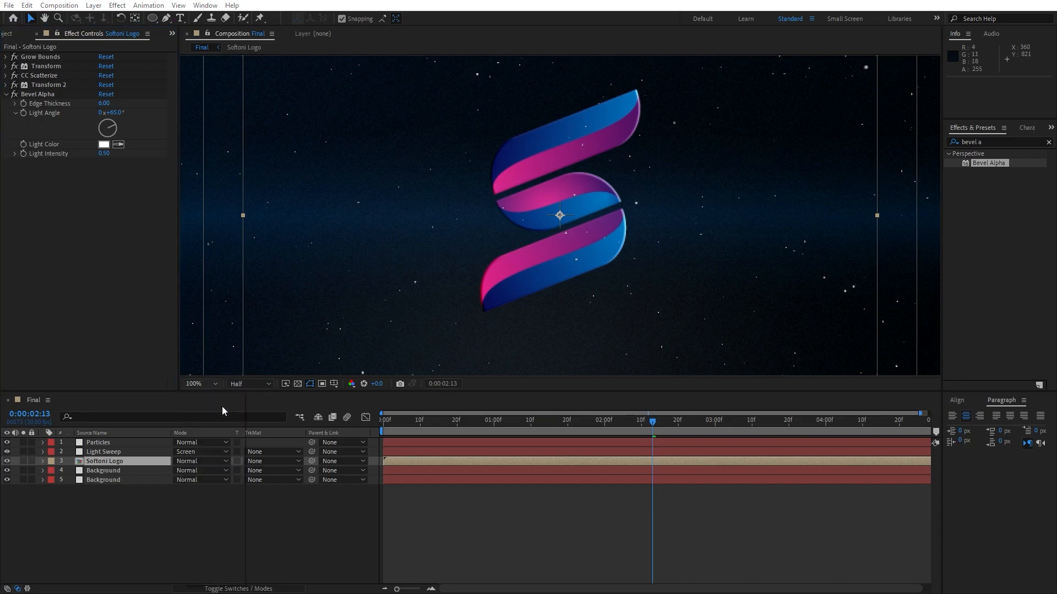
left_click(223, 406)
left_click(264, 552)
key("space")
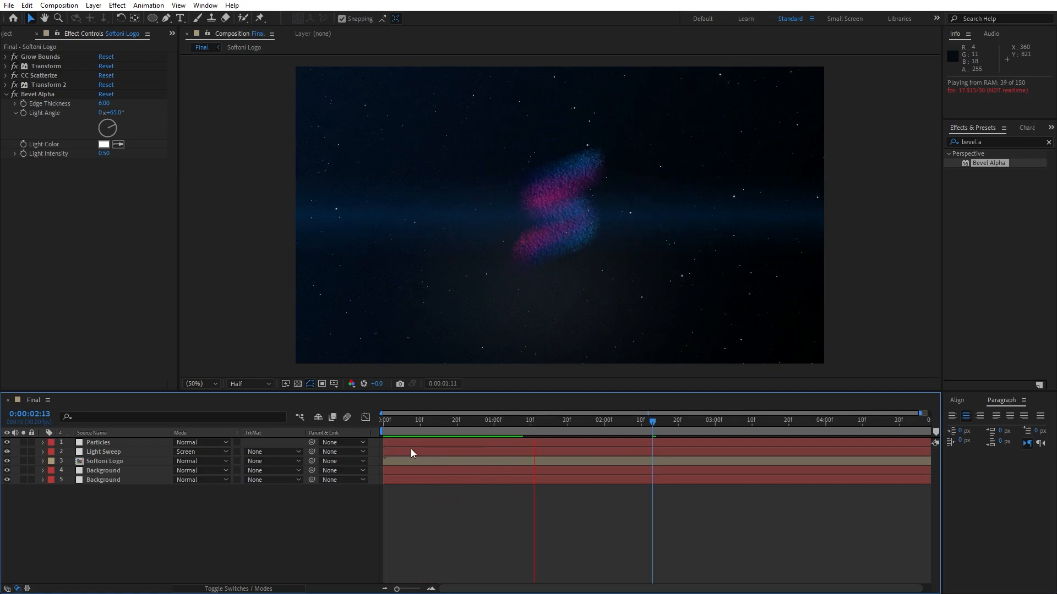
left_click(508, 423)
left_click_drag(523, 424, 570, 427)
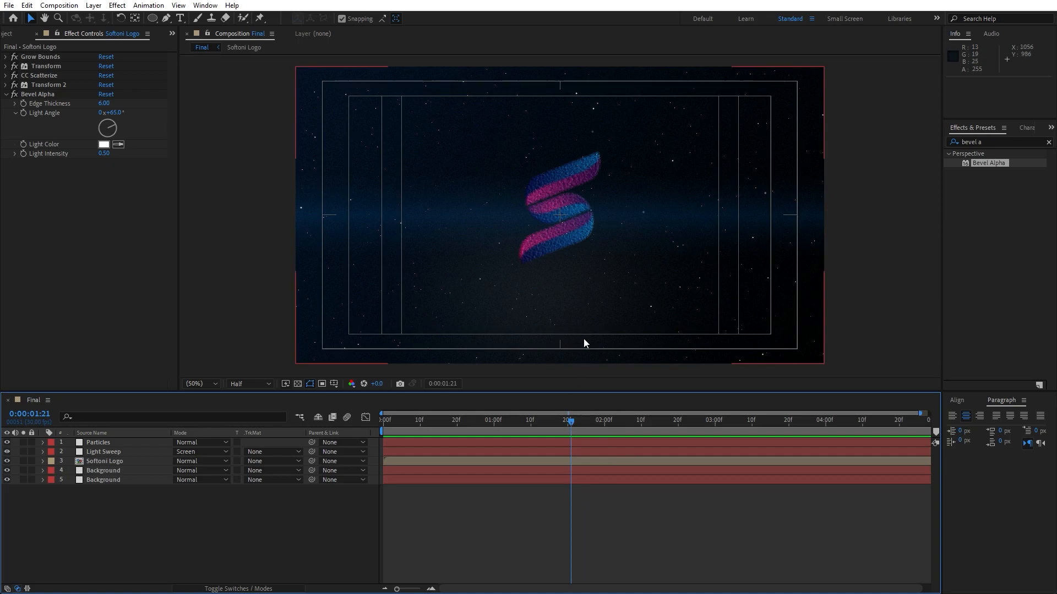
Find CC Composite, apply it to the Softoni Logo layer, and show the layer's keyframes.
left_click_drag(991, 142, 877, 142)
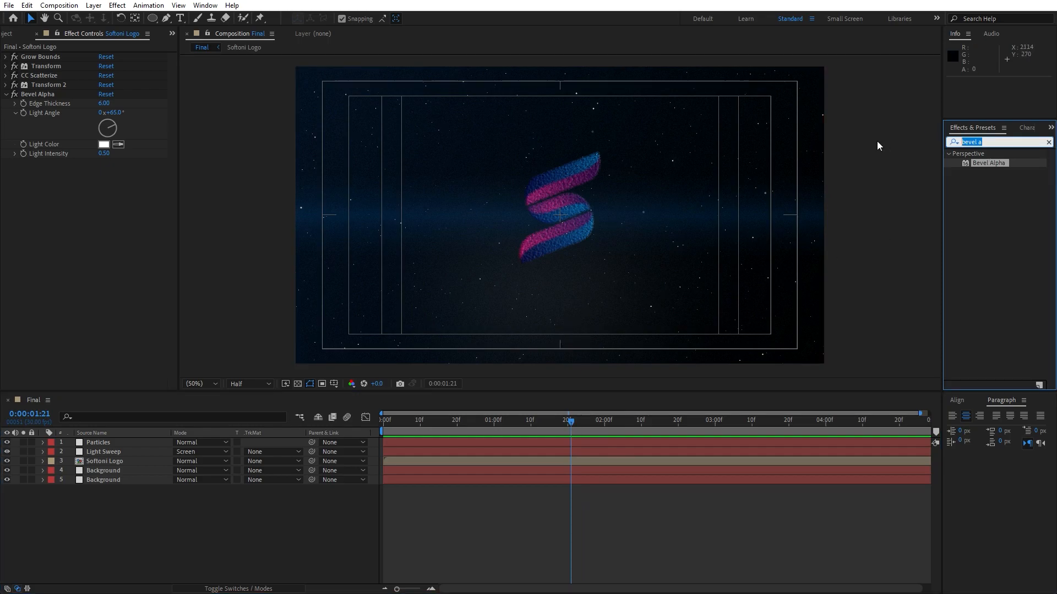
type("cc comp")
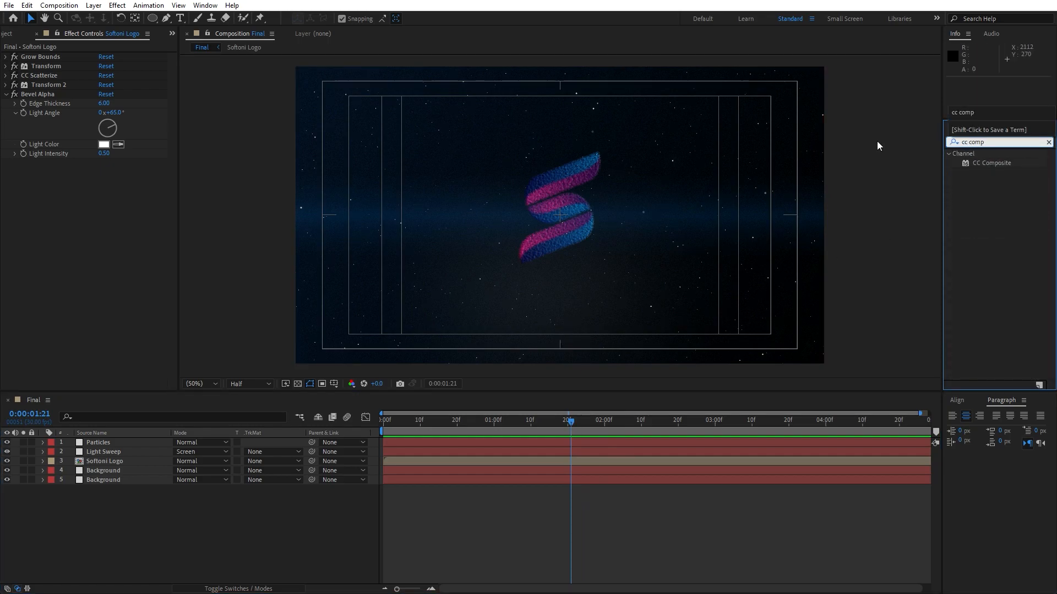
left_click_drag(980, 162, 101, 460)
key("u")
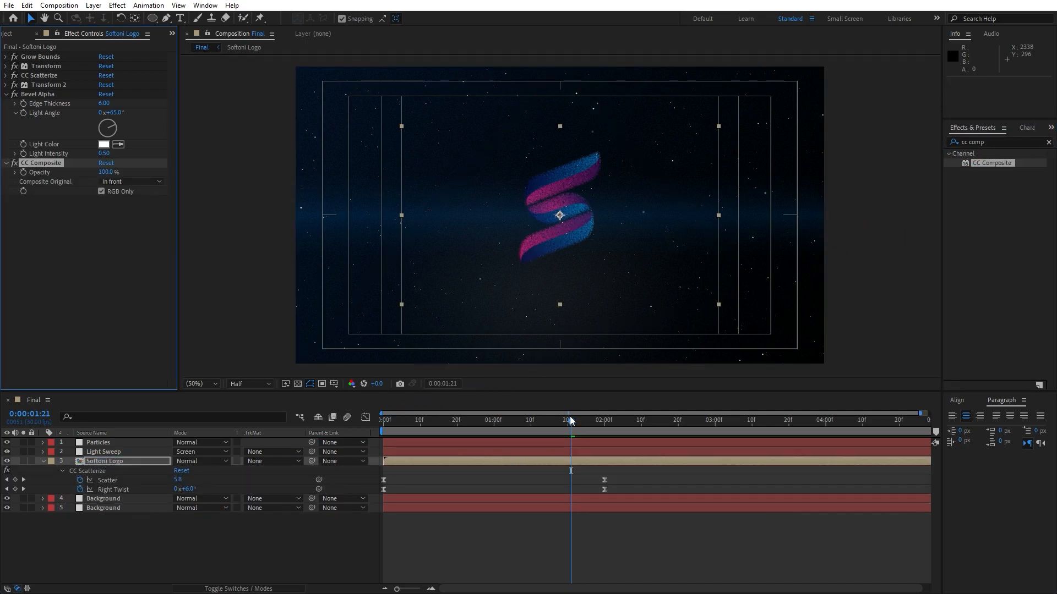
Keyframe the logo's CC Composite Opacity at 0% on 0:00:01:16 and 100% on 0:00:02:00.
mouse_move(569, 427)
left_mouse_down()
mouse_move(537, 428)
mouse_move(553, 431)
left_mouse_up()
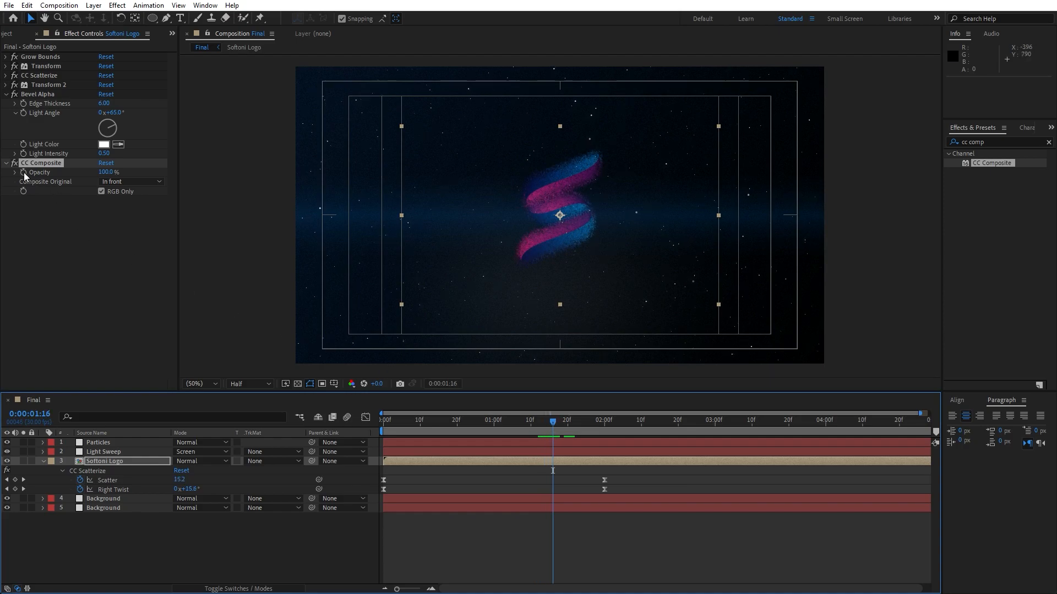
left_click(106, 173)
type("0")
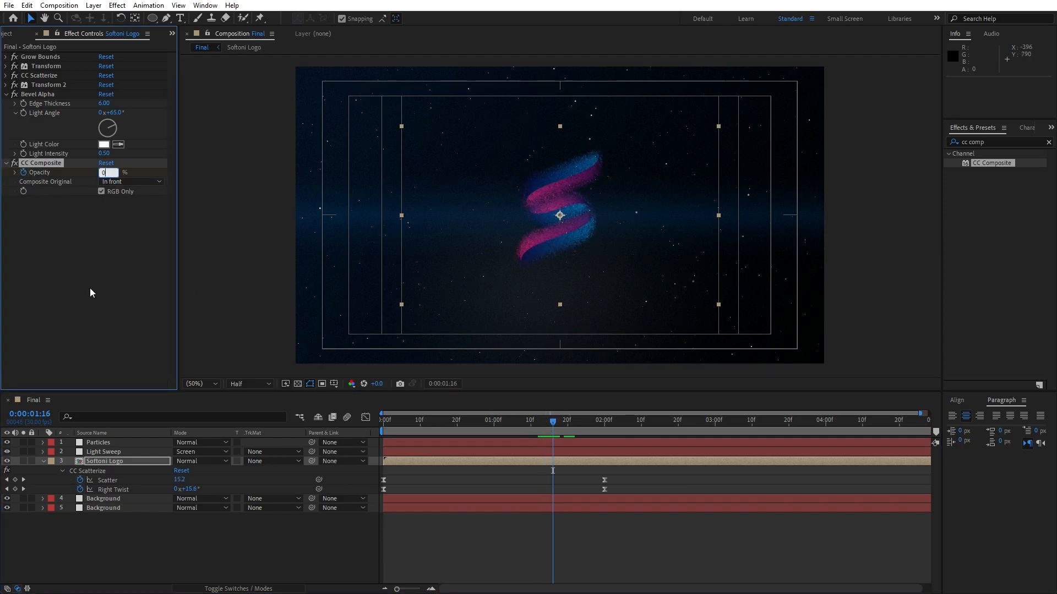
key("Return")
left_click_drag(553, 428, 604, 427)
left_click(108, 171)
type("100")
key("Return")
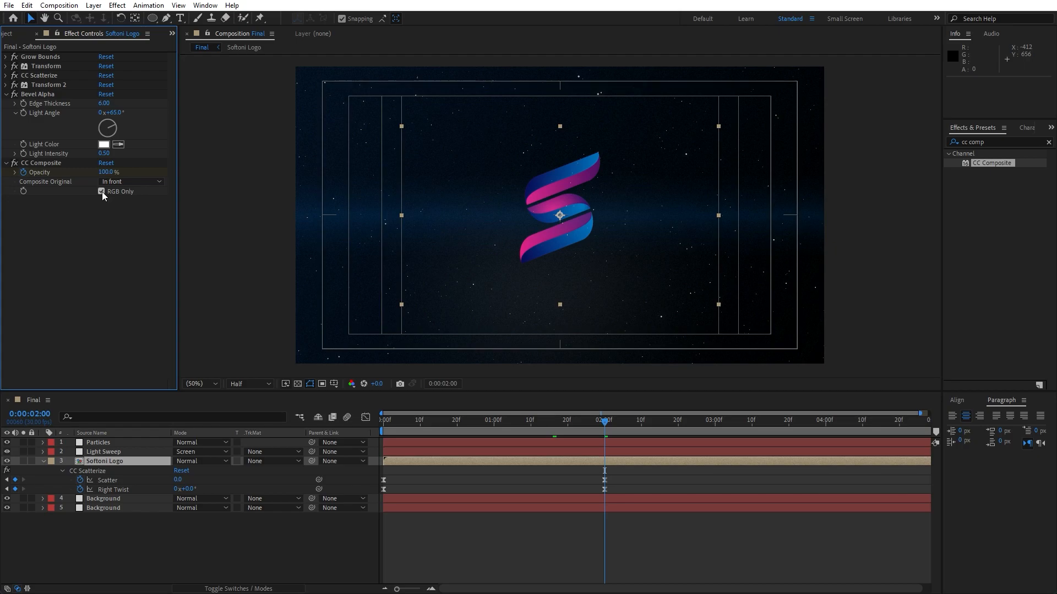
Turn off RGB Only in CC Composite, preview the animation, and move Bevel Alpha below CC Composite on the logo.
left_click(101, 191)
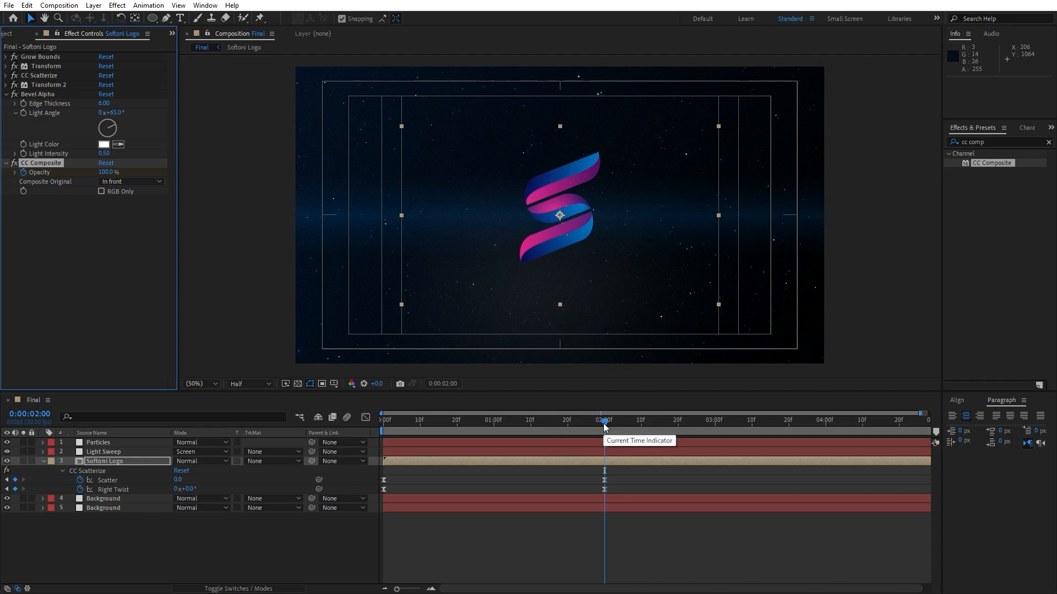
left_click_drag(604, 423, 626, 438)
key("space")
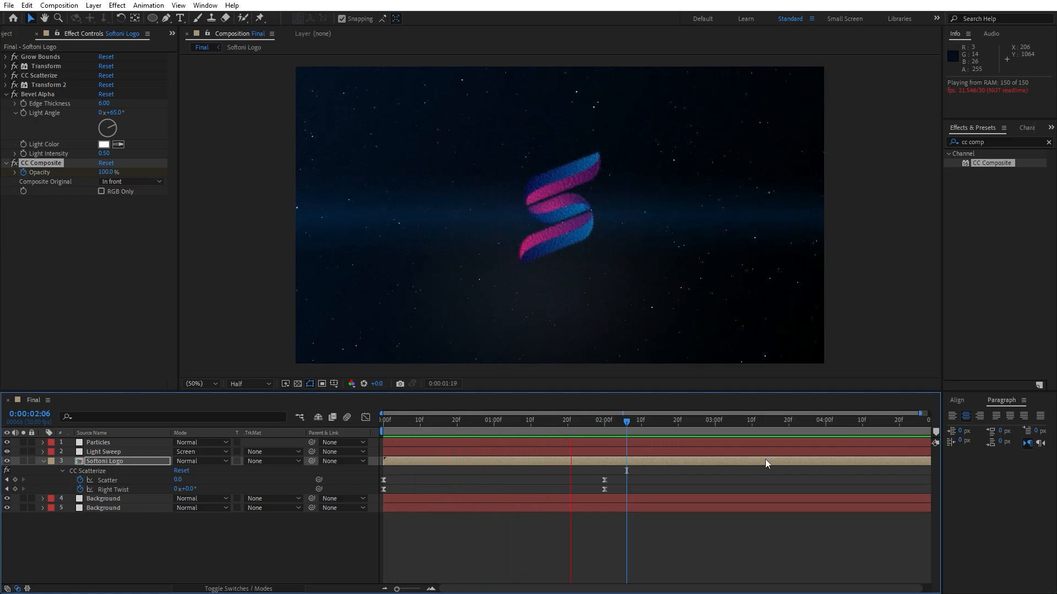
left_click_drag(710, 428, 736, 427)
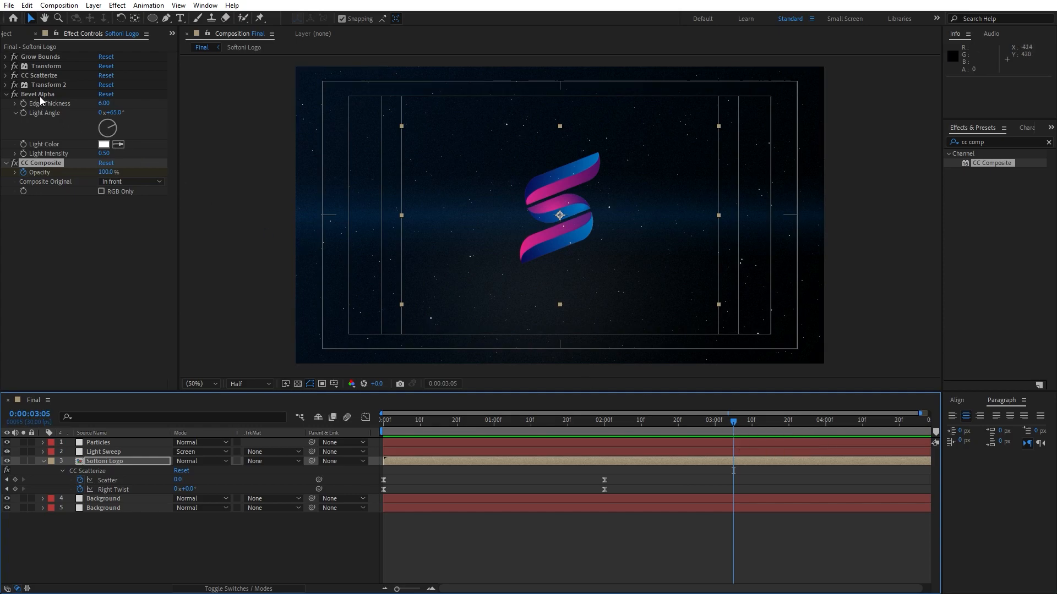
left_click_drag(41, 95, 74, 227)
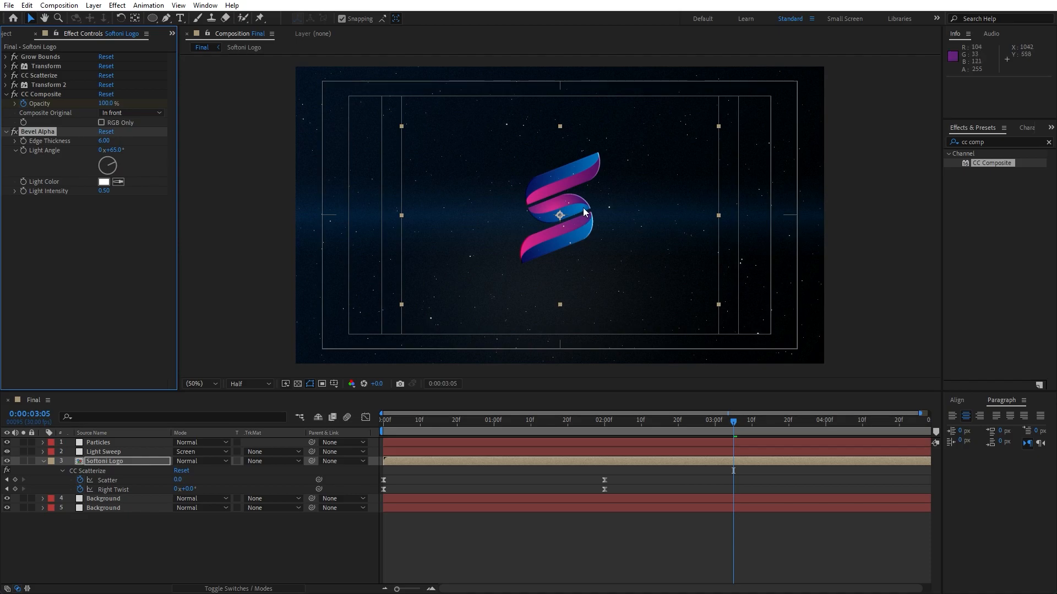
Duplicate the Softoni Logo layer and apply the Fill effect to the lower copy, between Grow Bounds and Transform.
scroll(602, 226, "up", 4)
scroll(620, 236, "down", 4)
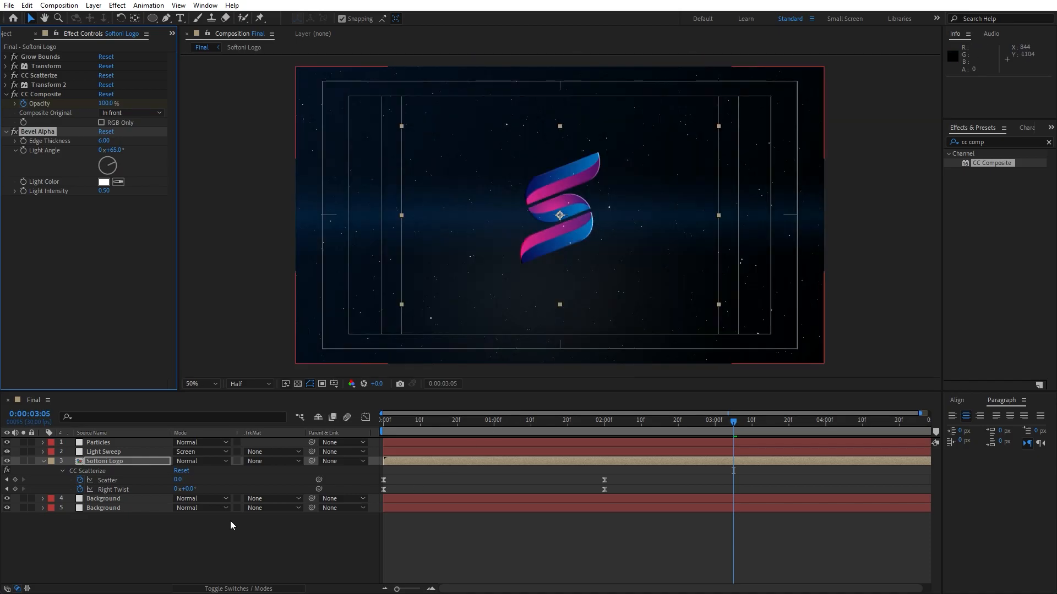
left_click(111, 462)
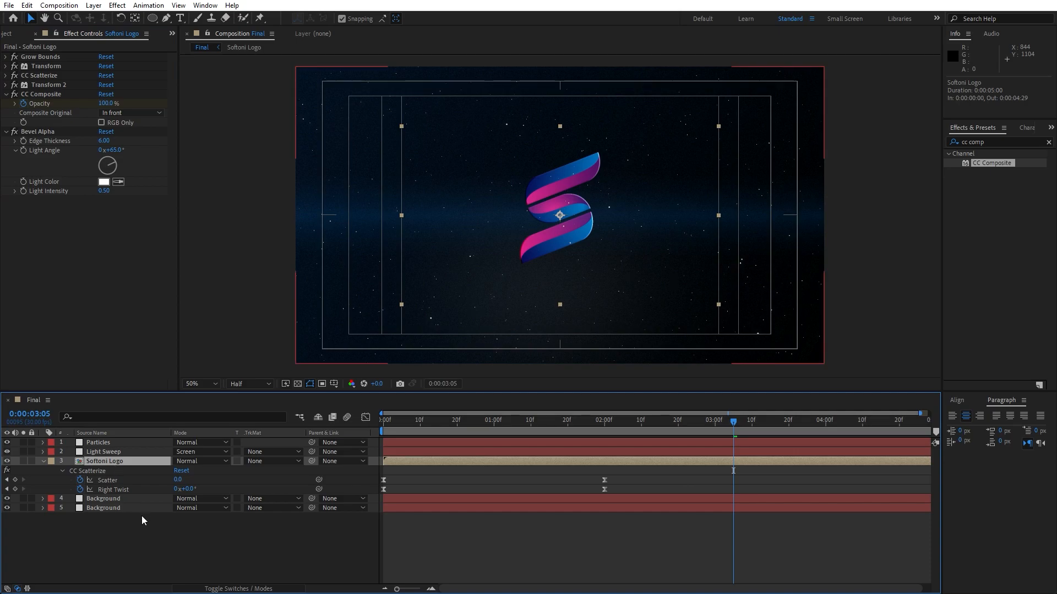
key("ctrl+d")
left_click(112, 472)
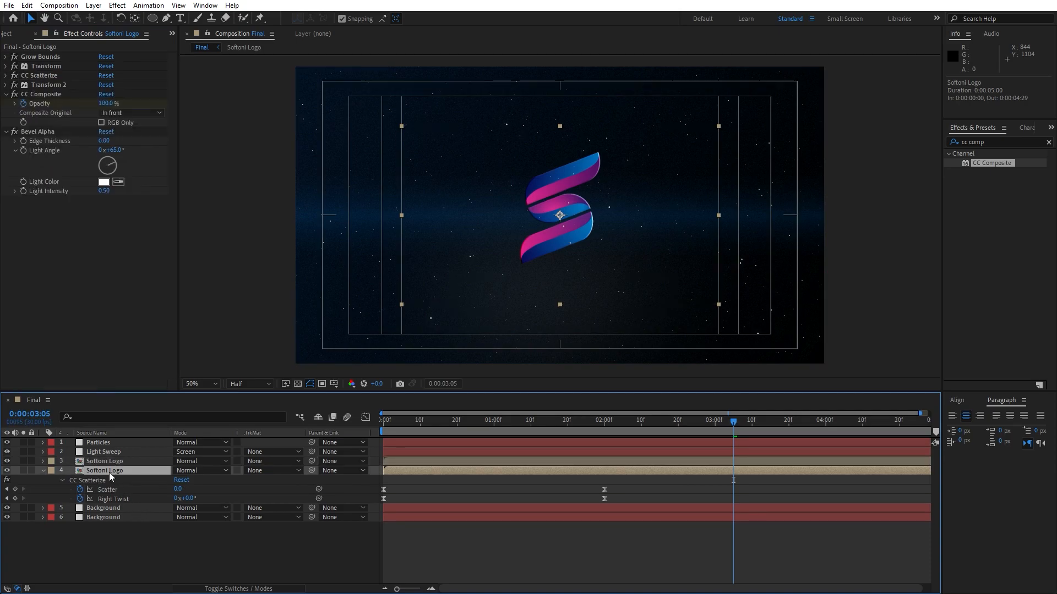
left_click(1005, 142)
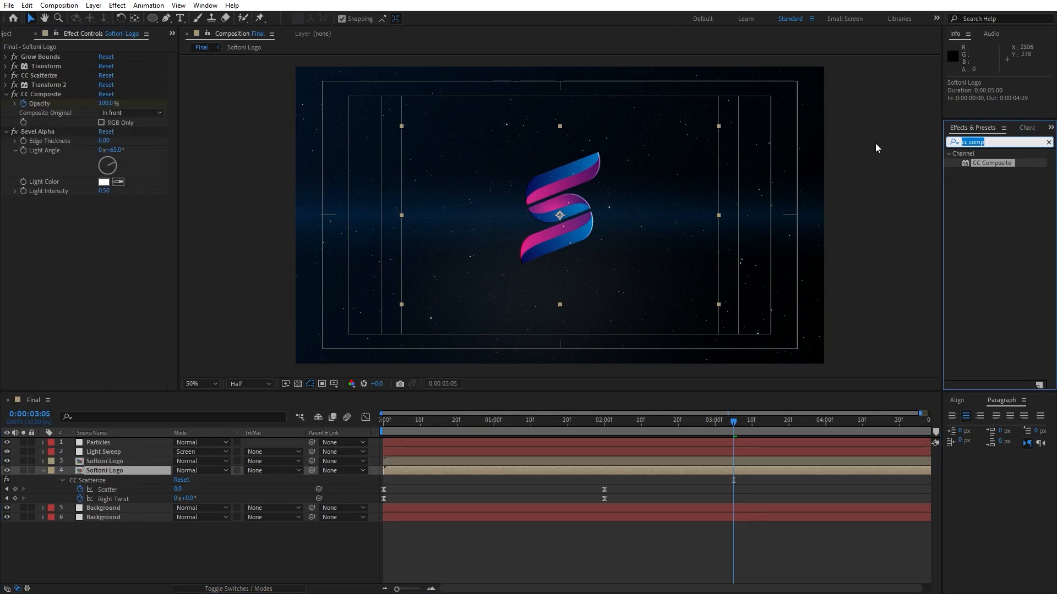
type("fill")
left_click_drag(986, 210, 72, 64)
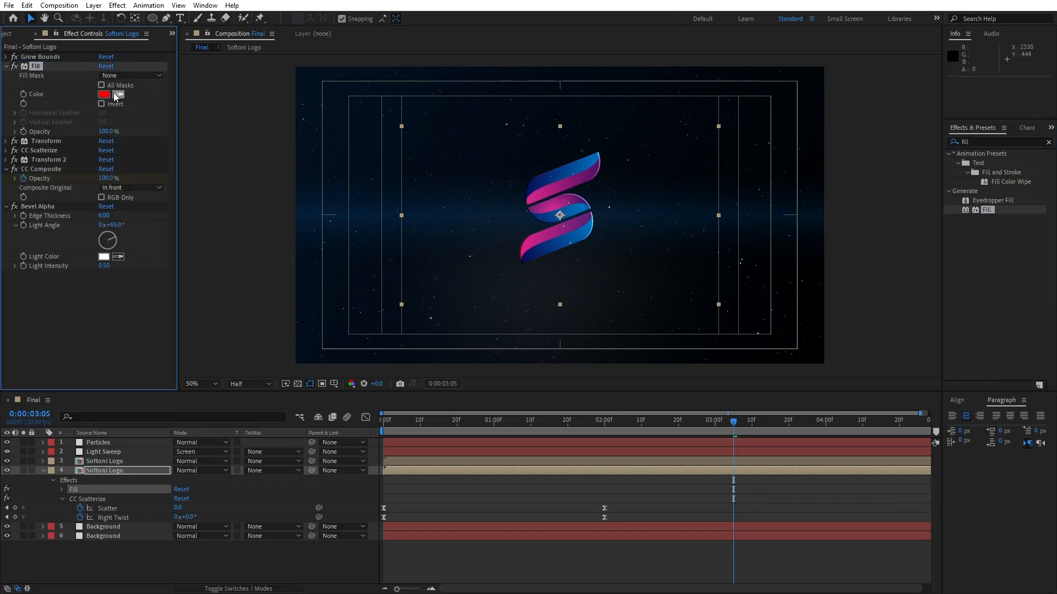
Set the Fill colour on the lower Softoni Logo copy to cyan 00F0FF.
left_click(103, 94)
left_click(361, 439)
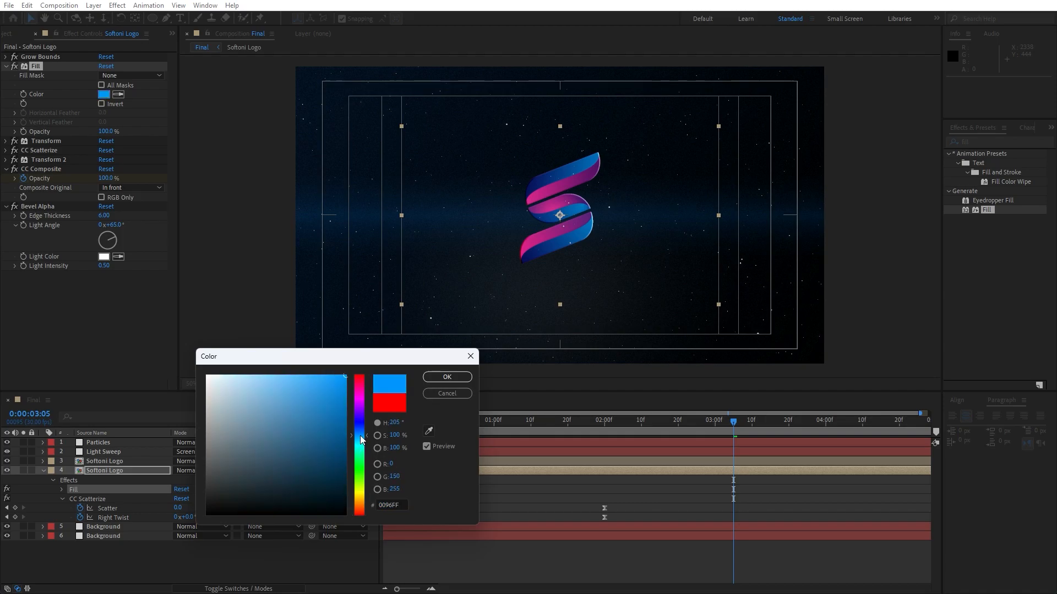
left_click(362, 444)
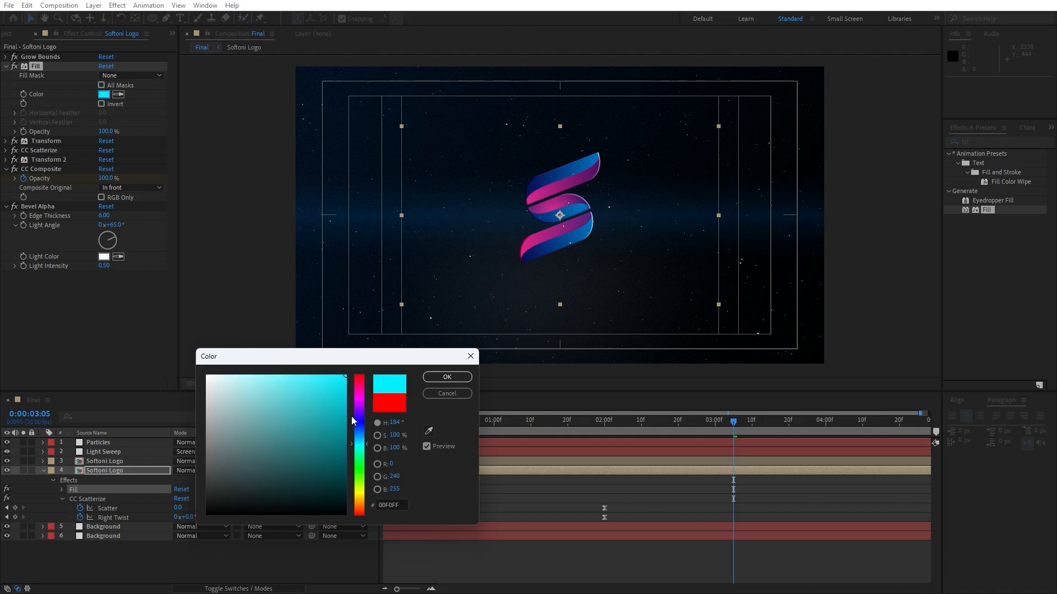
left_click(446, 377)
Preview the animation with the cyan particle copy and scrub back to 0:00:00:07.
left_click(443, 423)
key("space")
left_click_drag(456, 421, 408, 421)
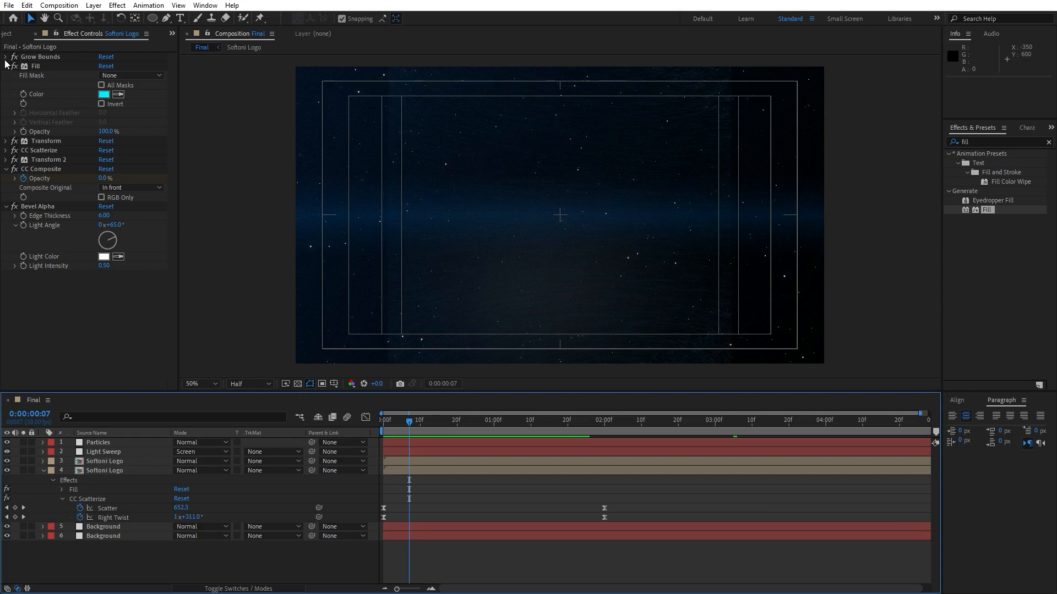
Set Grow Bounds Pixels to 1000 on the lower Softoni Logo copy.
left_click(5, 57)
left_click(102, 66)
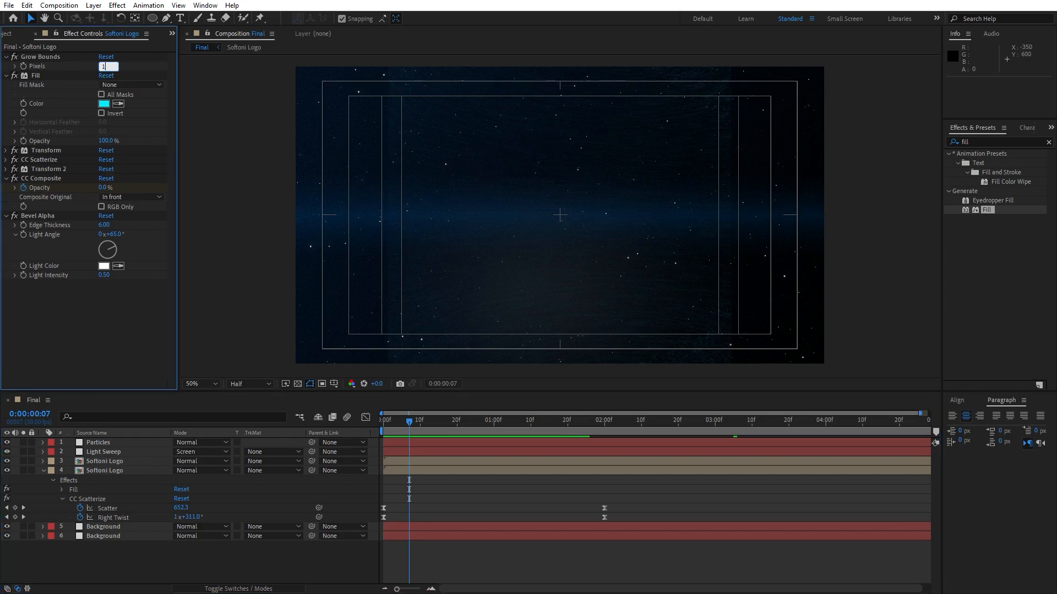
type("000")
key("Return")
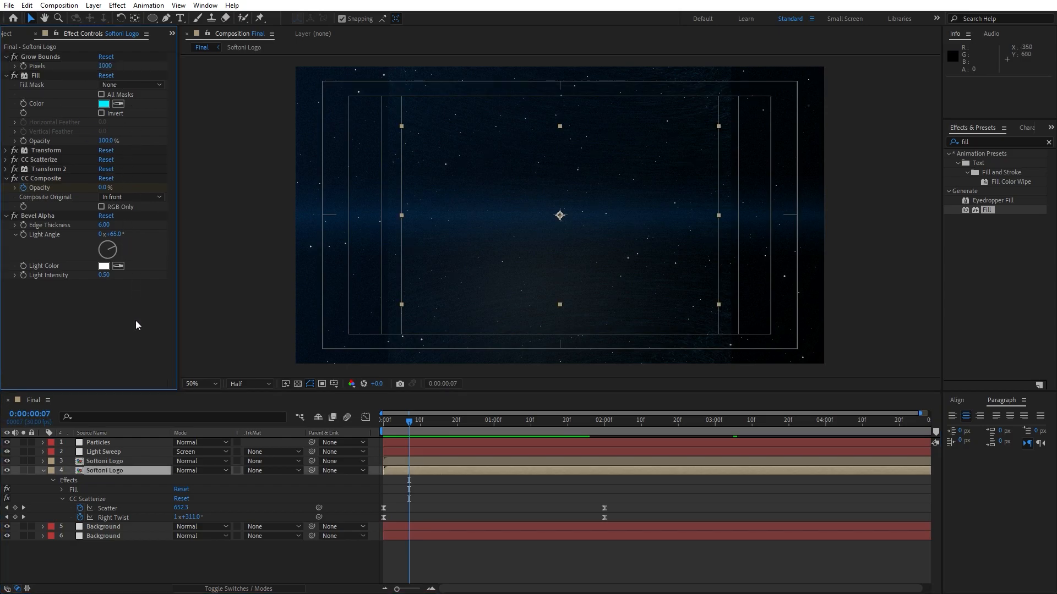
Preview the particles with the enlarged bounds and scrub through the logo assembly.
left_click(439, 435)
key("space")
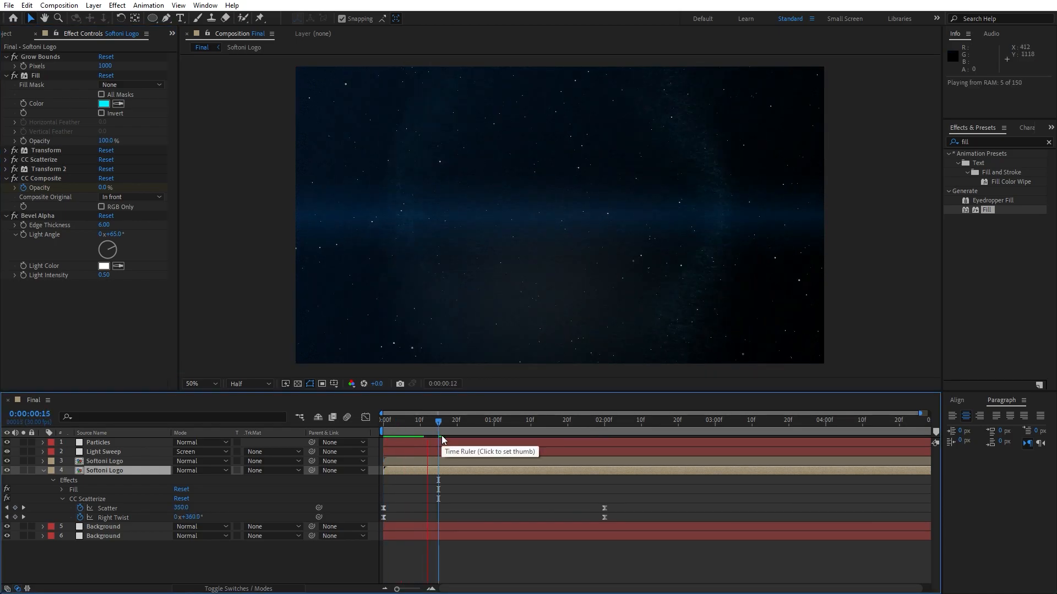
left_click_drag(479, 425, 514, 427)
key("space")
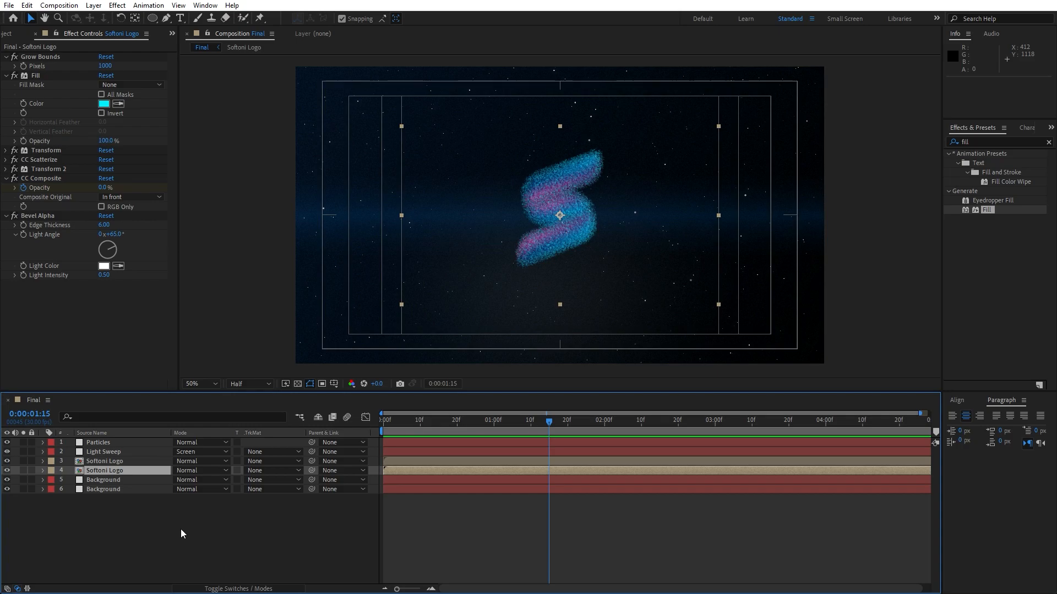
Create a new 1920 x 1080 px solid named Lens Flare.
right_click(211, 520)
mouse_move(259, 384)
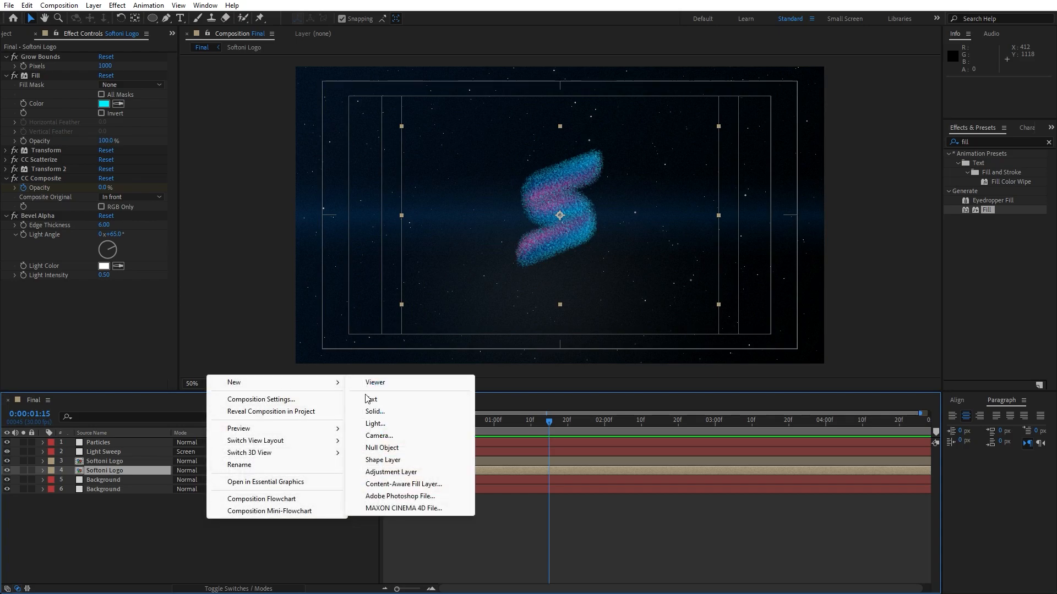
left_click(373, 412)
type("Le")
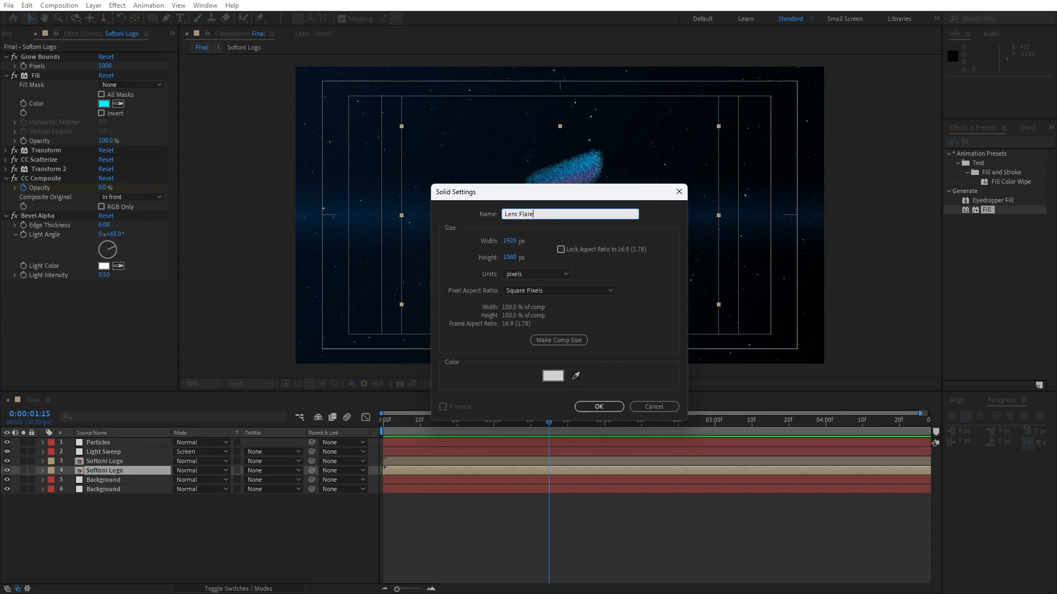
type("ns Flare")
left_click(598, 406)
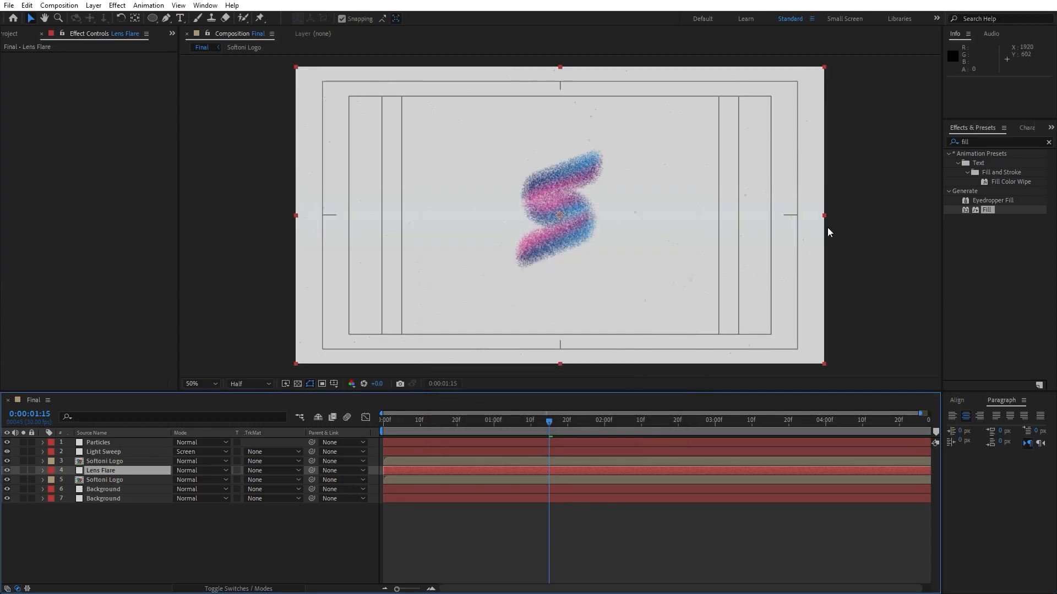
Apply a black (000000) Fill effect to the Lens Flare solid and place that layer at the top of the stack.
left_click(968, 141)
type("fill")
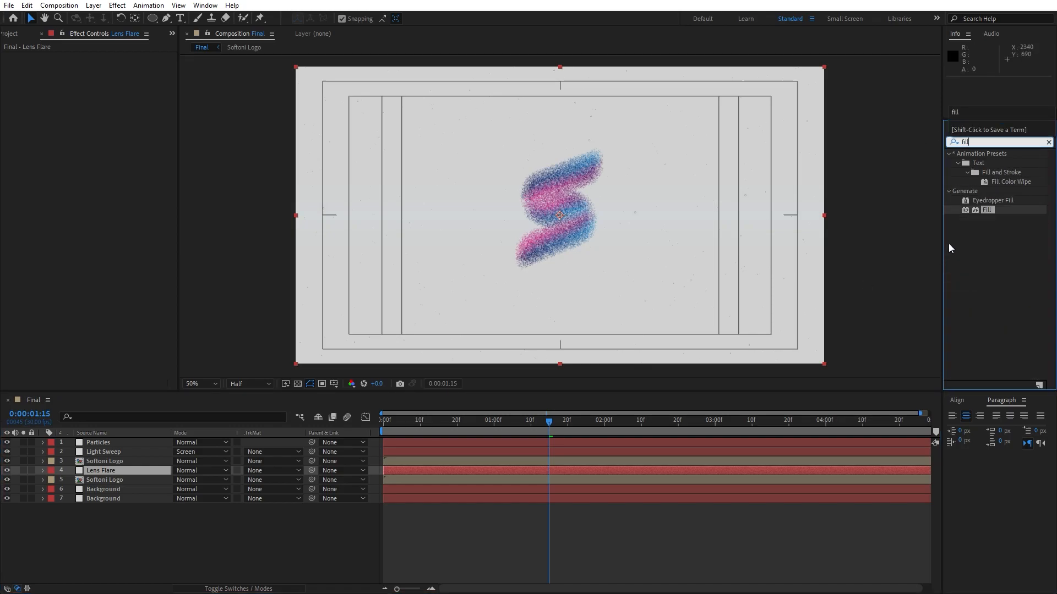
left_click_drag(986, 209, 109, 441)
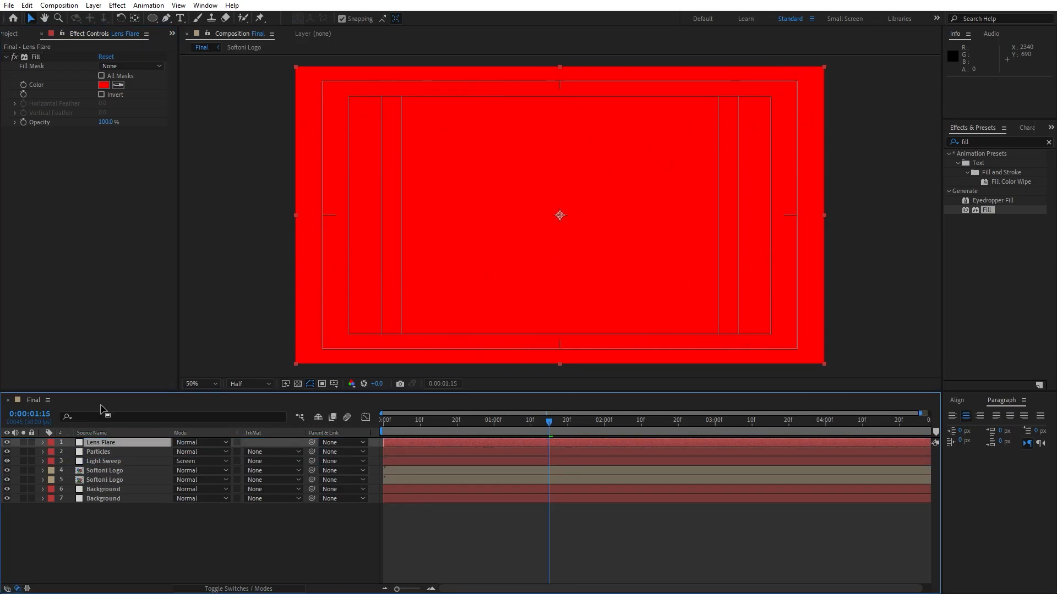
left_click(100, 86)
left_click_drag(236, 484, 66, 576)
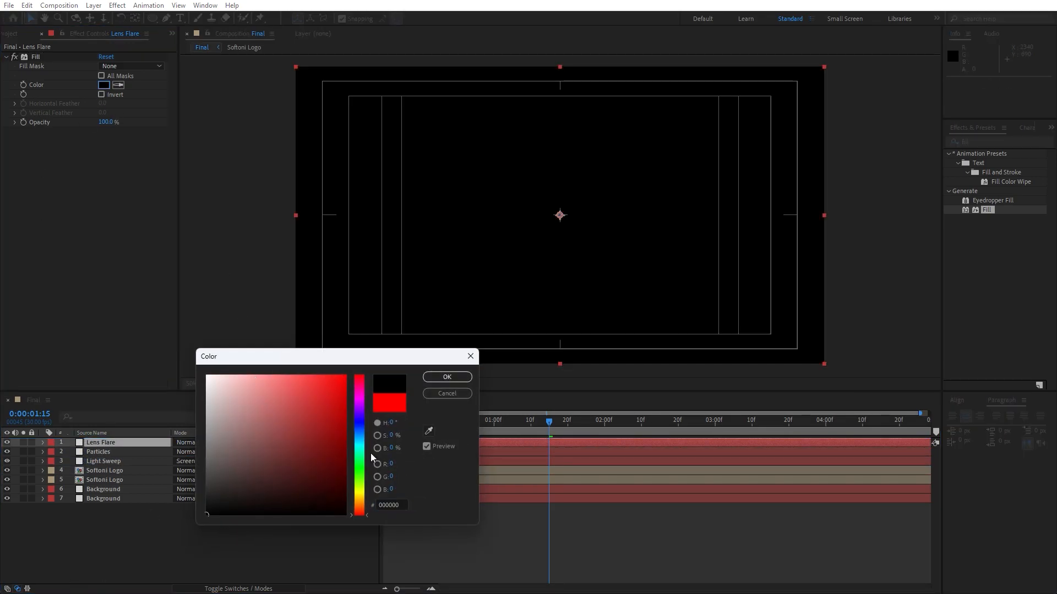
left_click(447, 377)
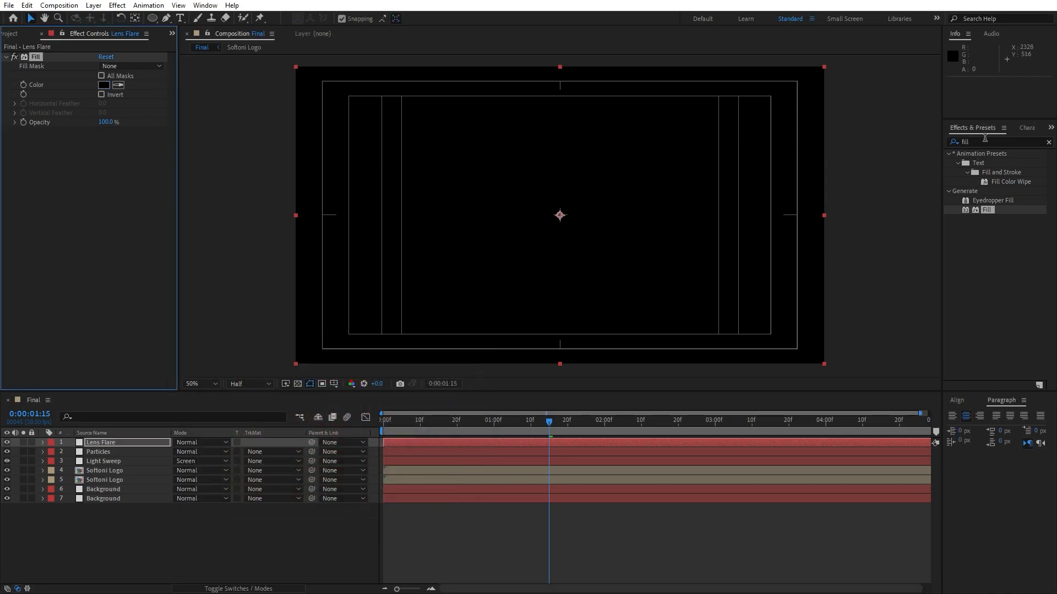
Find the Lens Flare effect and apply it to the Lens Flare layer below Fill.
left_click_drag(982, 142, 830, 140)
type("lke")
key("BackSpace")
key("BackSpace")
type("ens f")
left_click_drag(979, 162, 118, 182)
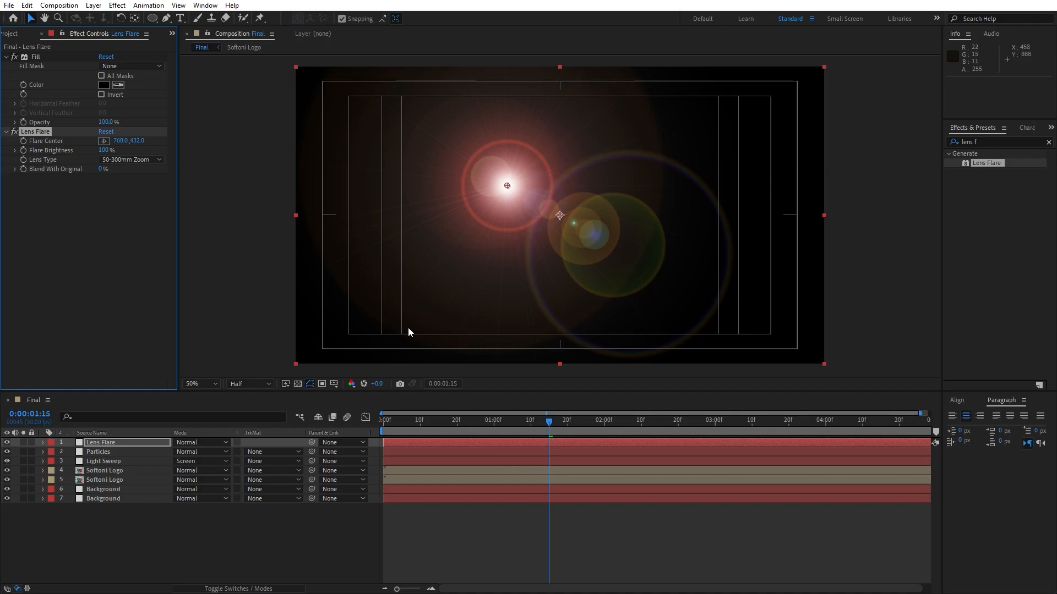
Set the Lens Flare layer's blending mode to Add and its Lens Type to 105mm Prime.
left_click(203, 444)
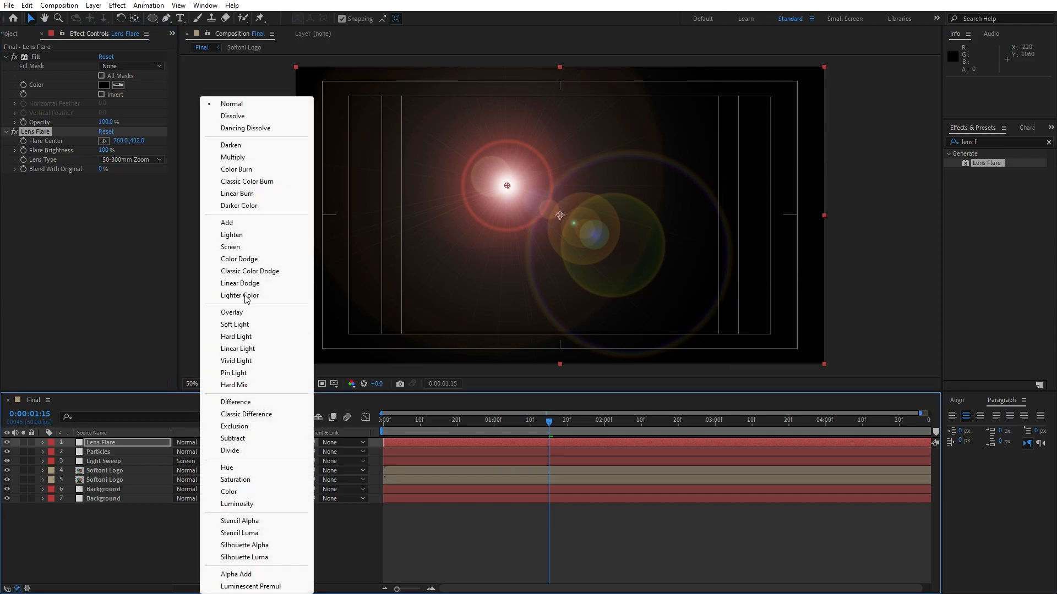
left_click(231, 222)
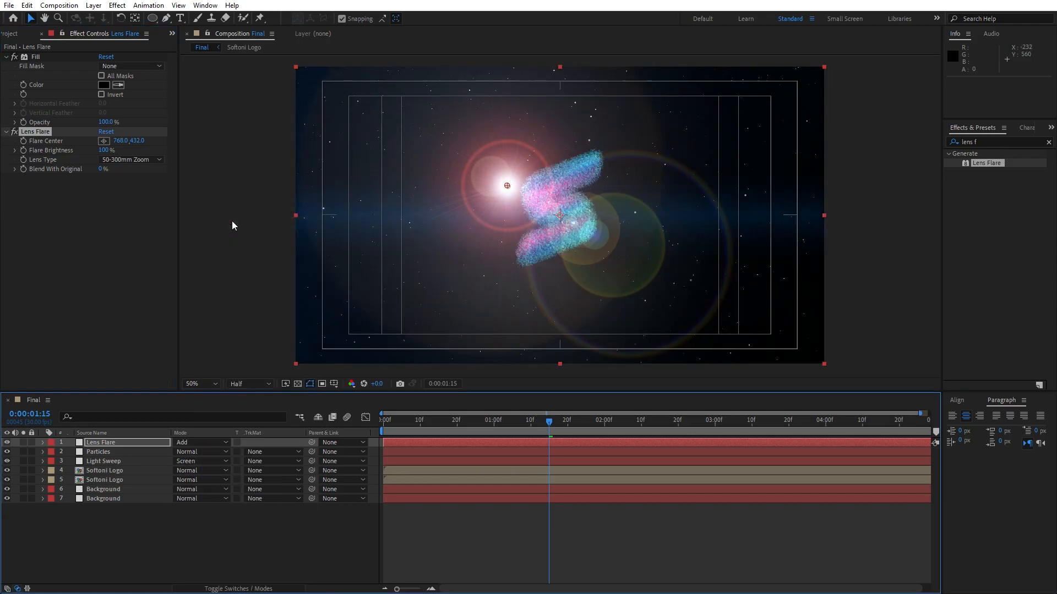
left_click(135, 160)
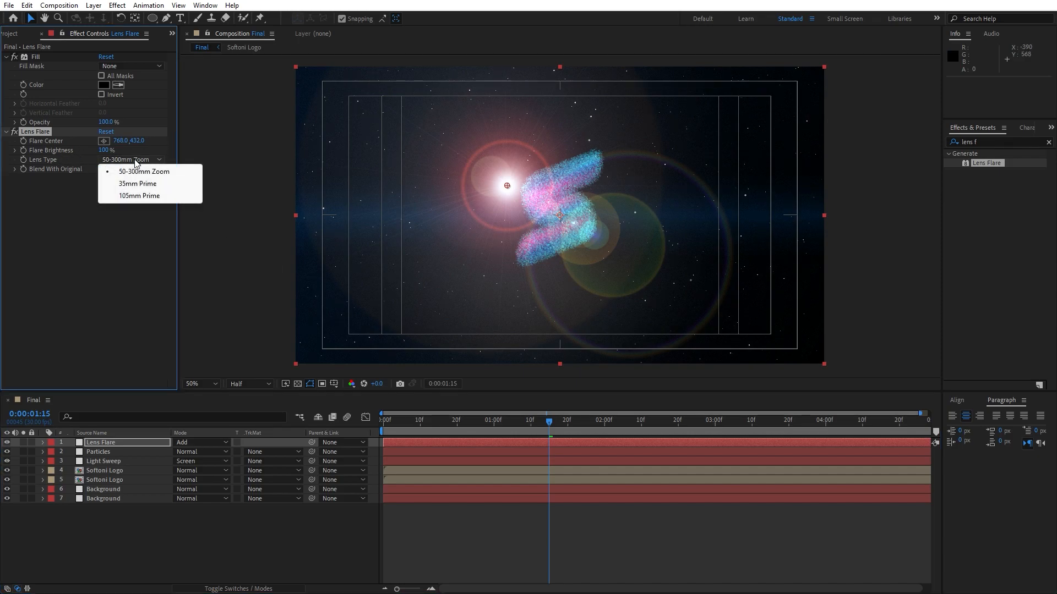
left_click(133, 197)
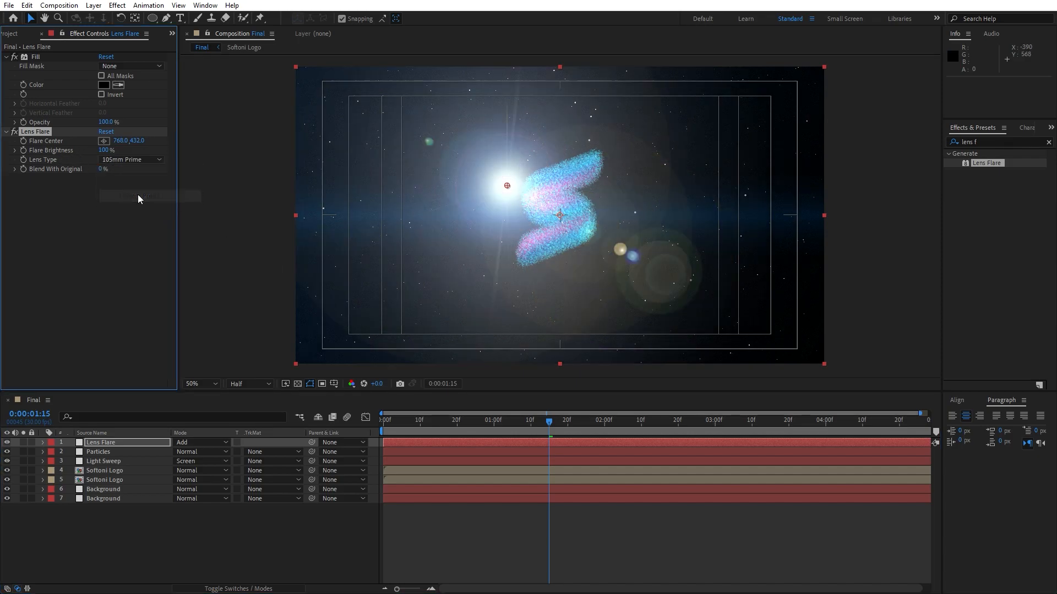
Apply Gaussian Blur to the Lens Flare layer below the flare effect with Blurriness 50.
key("ctrl+5")
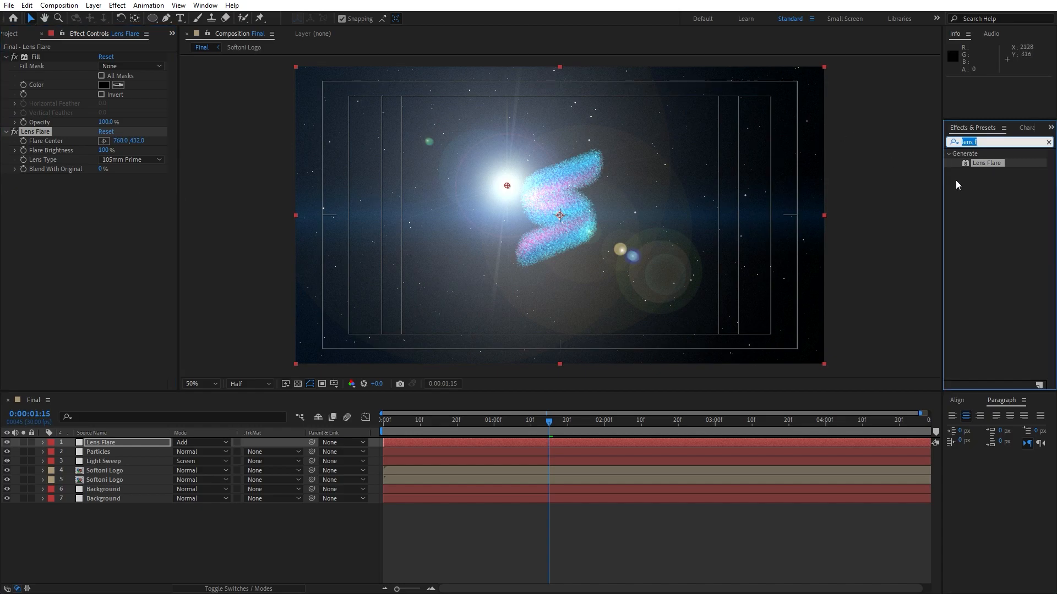
type("ga")
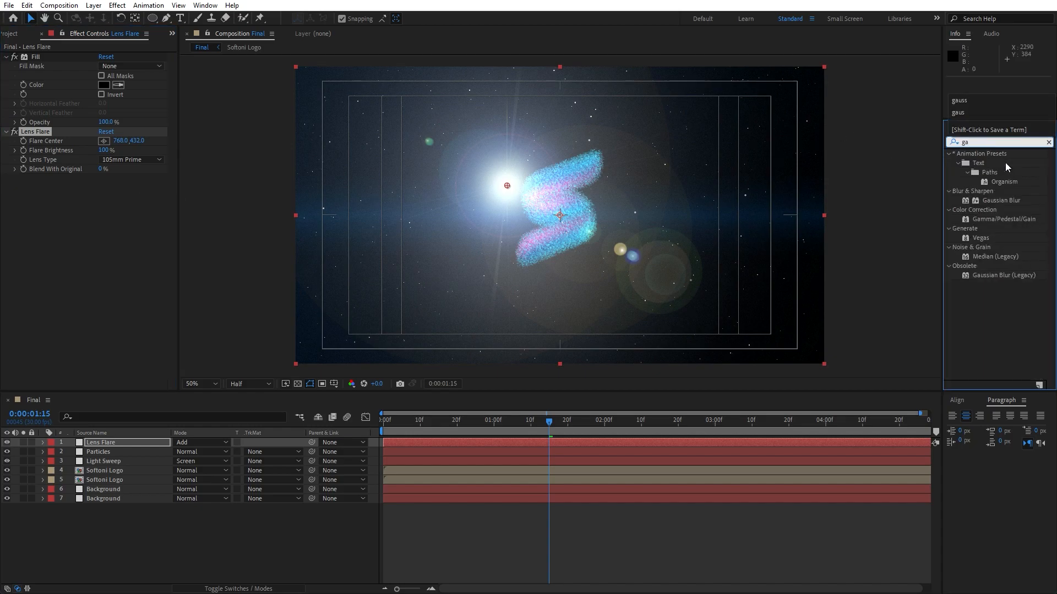
type("uss")
left_click_drag(1005, 163, 134, 271)
left_click(103, 187)
type("50")
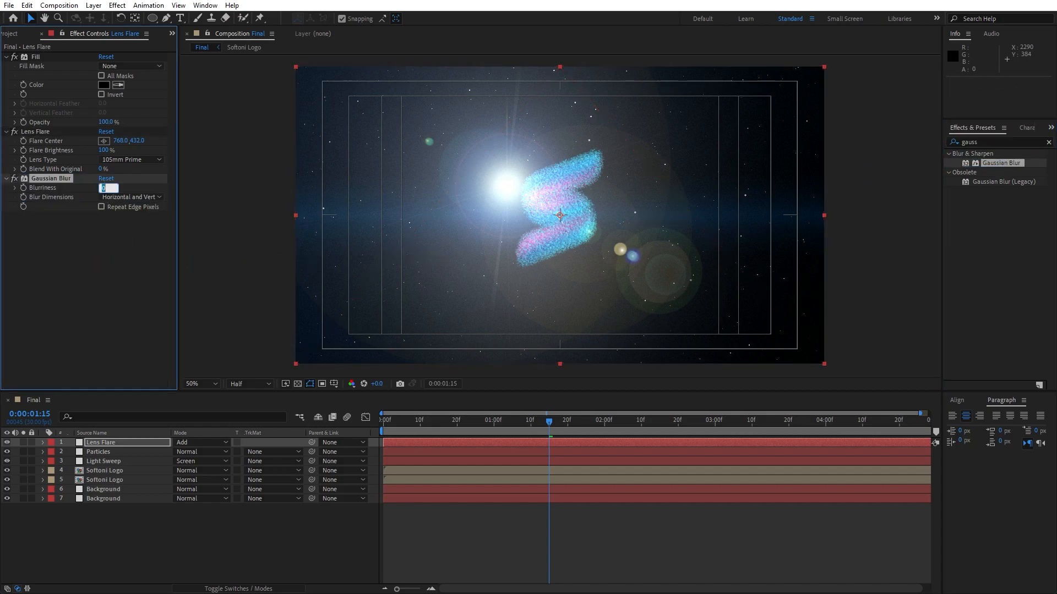
left_click(115, 271)
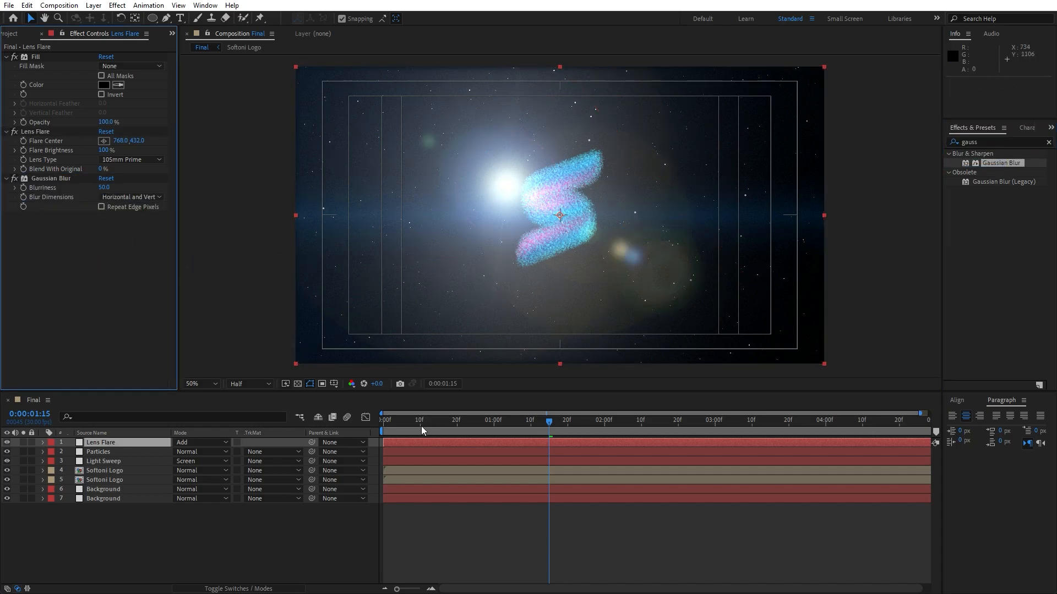
Keyframe Flare Center from just outside the frame's upper-left corner at 0:00:00:00 to about 2064, -36 at 0:00:04:29.
left_click_drag(419, 426, 359, 433)
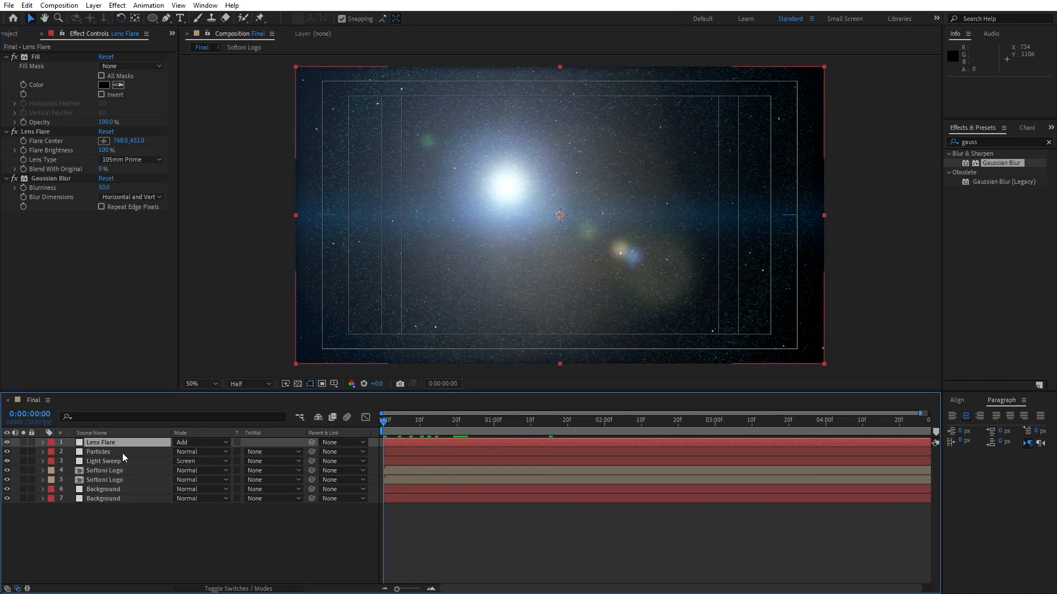
key("comma")
left_click(103, 141)
left_click(420, 139)
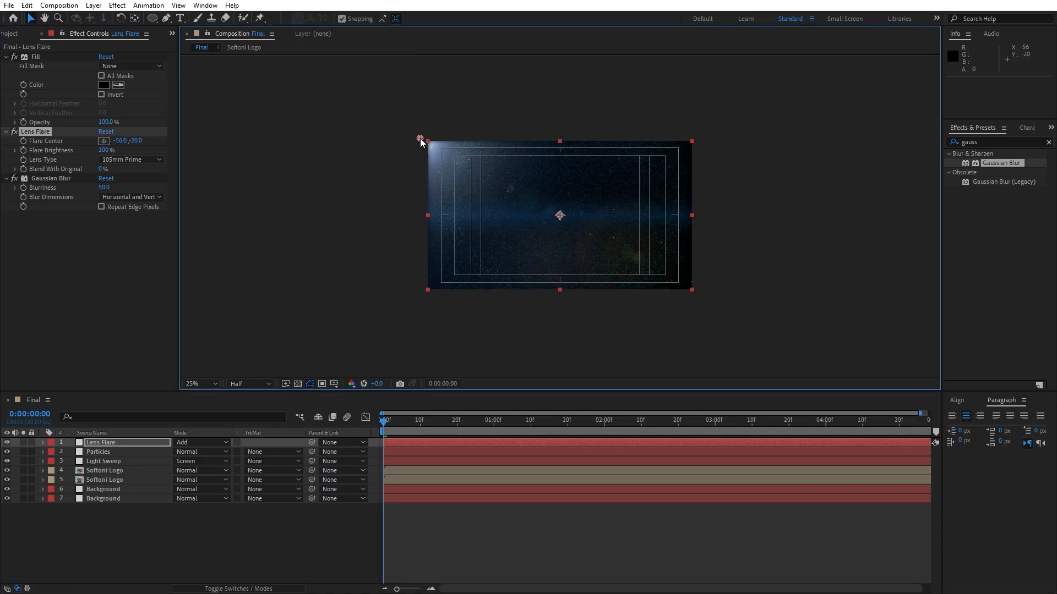
left_click_drag(420, 139, 417, 136)
left_click(24, 141)
left_click_drag(448, 421, 981, 421)
left_click_drag(418, 136, 710, 136)
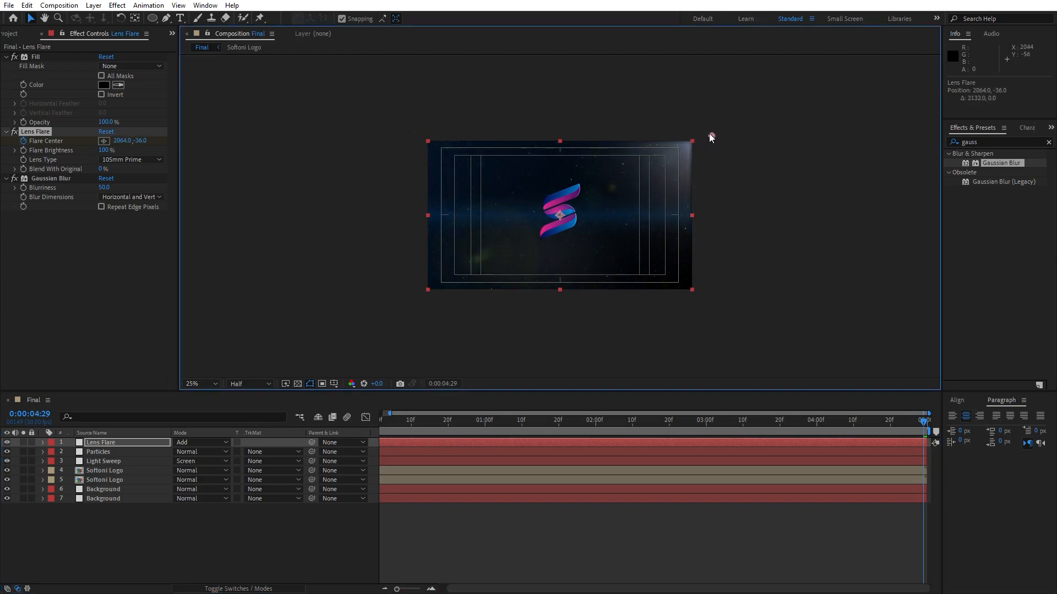
Preview the moving lens flare and scrub to 0:00:02:04 to inspect it.
key("space")
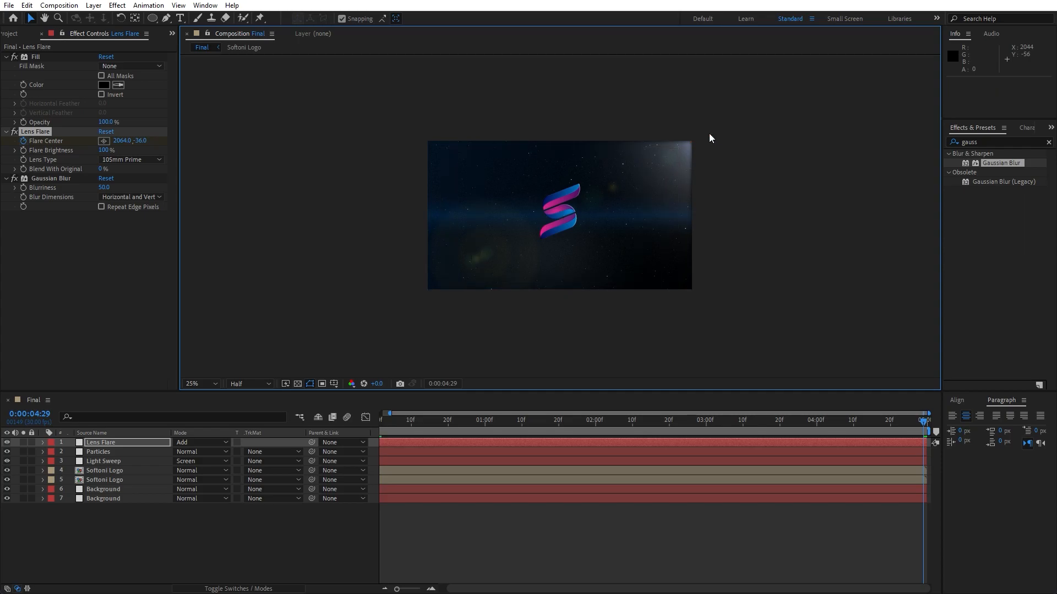
key("period")
left_click_drag(498, 422, 610, 428)
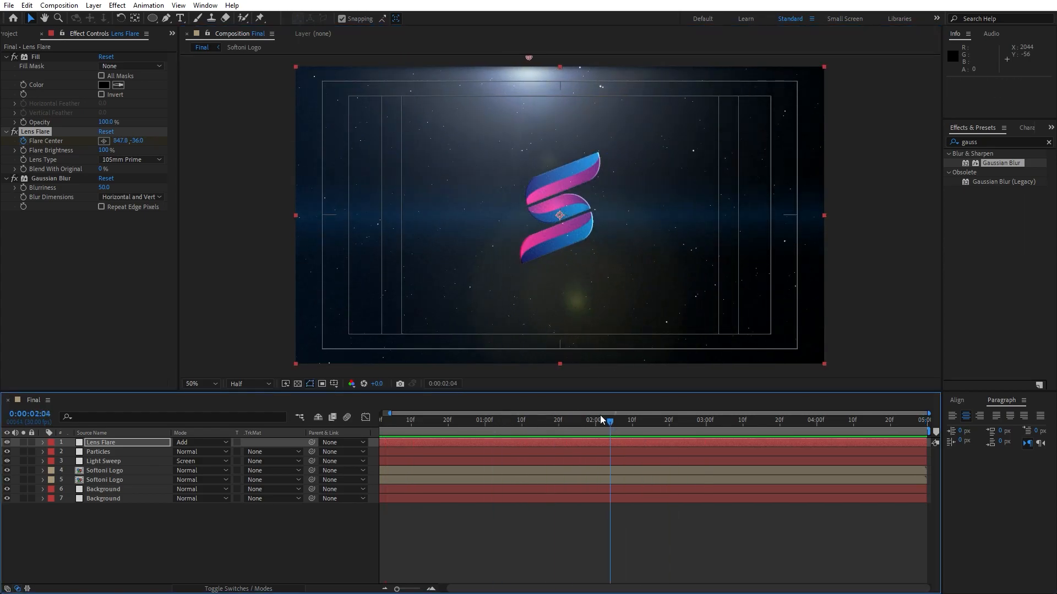
Find the Tritone effect and apply it to the Lens Flare layer below Gaussian Blur.
left_click_drag(1004, 140, 896, 142)
type("trito")
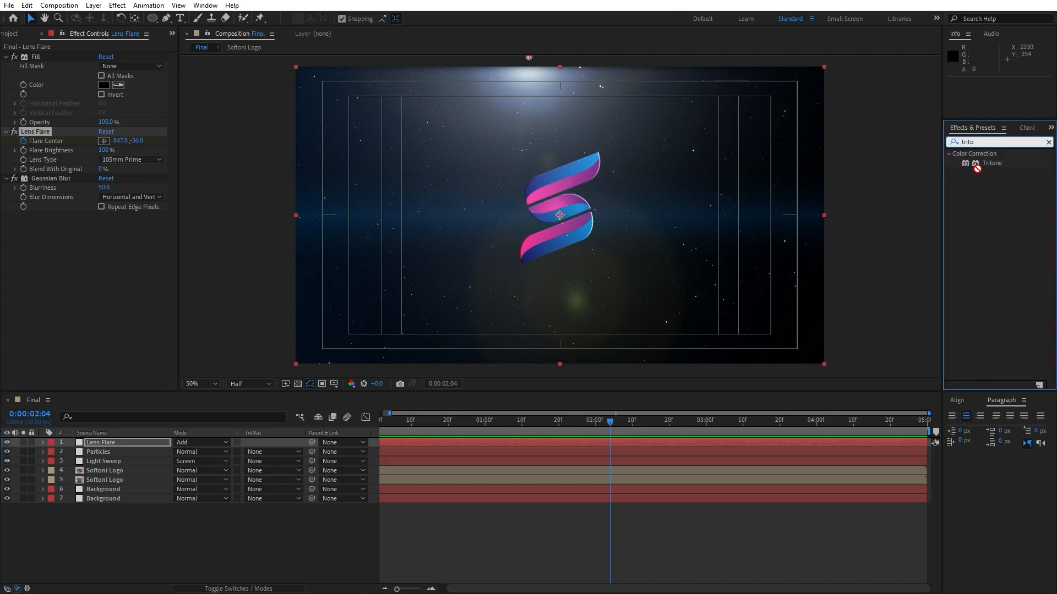
left_click_drag(991, 162, 116, 300)
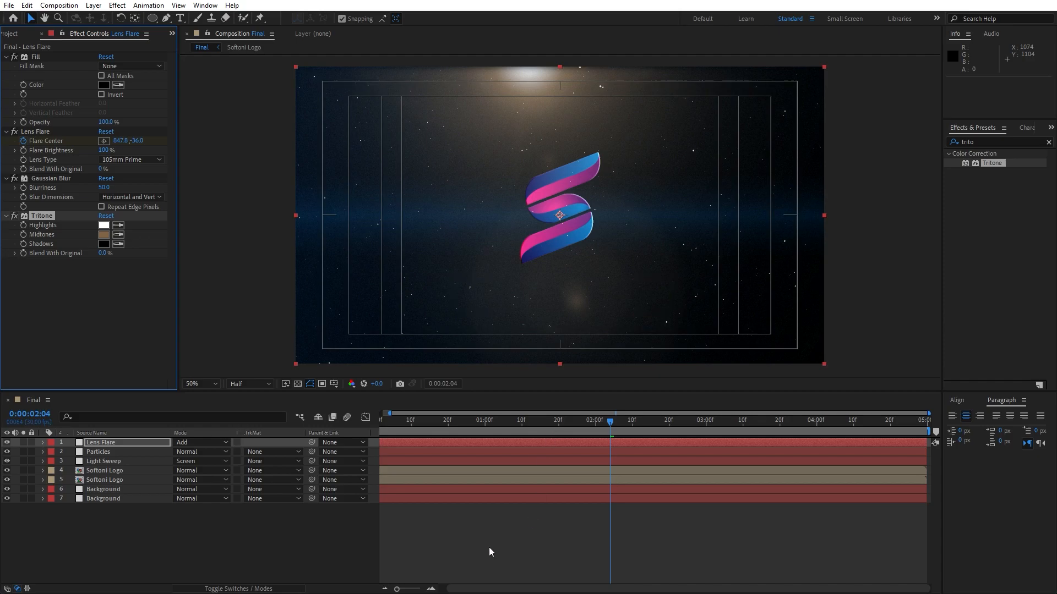
Set the Tritone Midtones color of the Lens Flare layer to blue and preview the recolored flare, stopping at 0:00:01:10.
left_click_drag(473, 428, 610, 427)
left_click(104, 235)
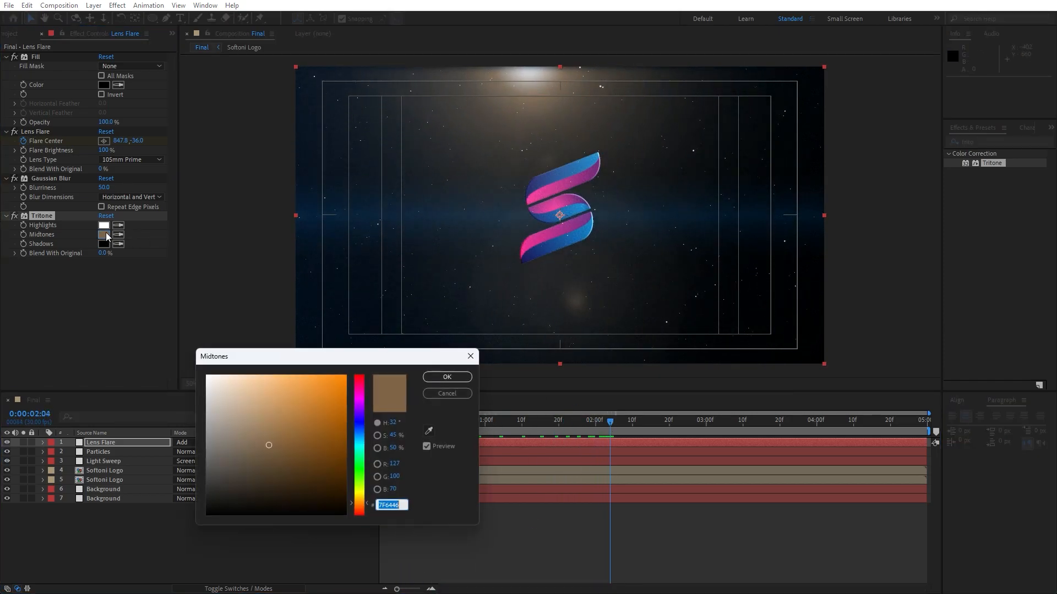
mouse_move(356, 450)
left_mouse_down()
mouse_move(362, 434)
mouse_move(325, 417)
mouse_move(349, 397)
left_mouse_up()
left_click(446, 377)
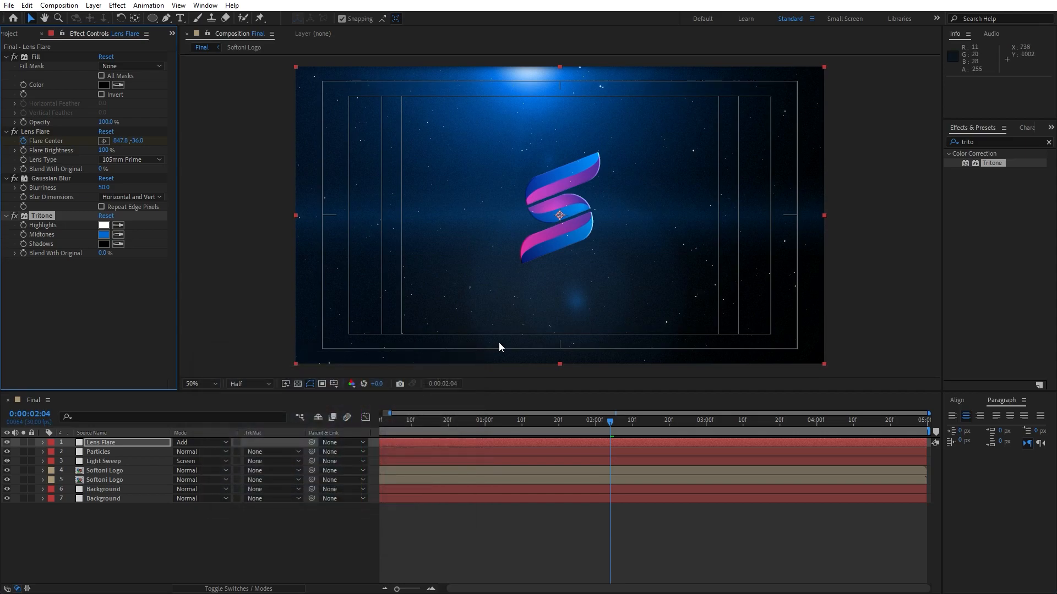
key("space")
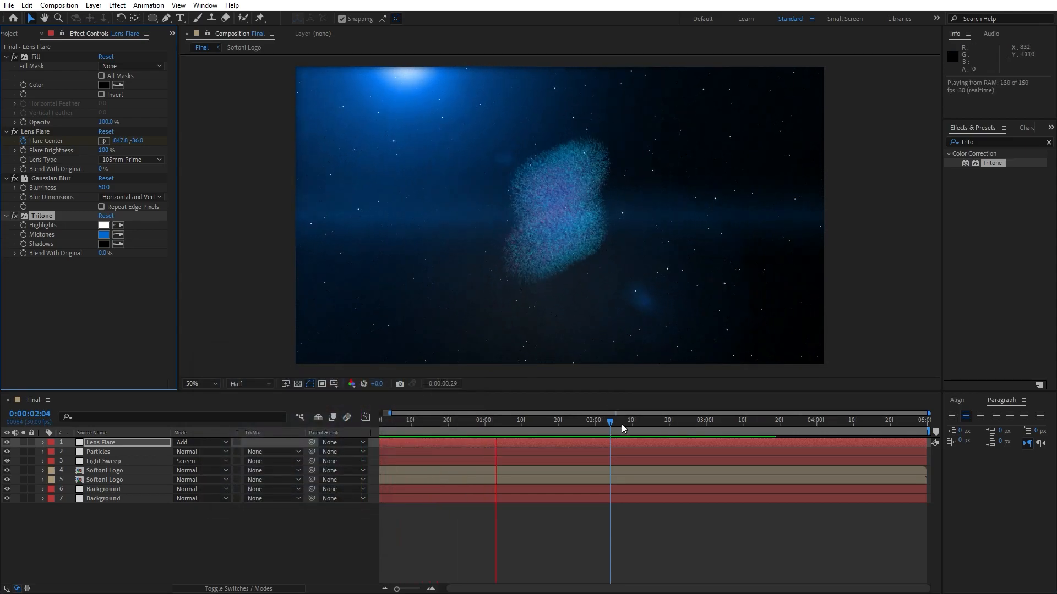
left_click(522, 424)
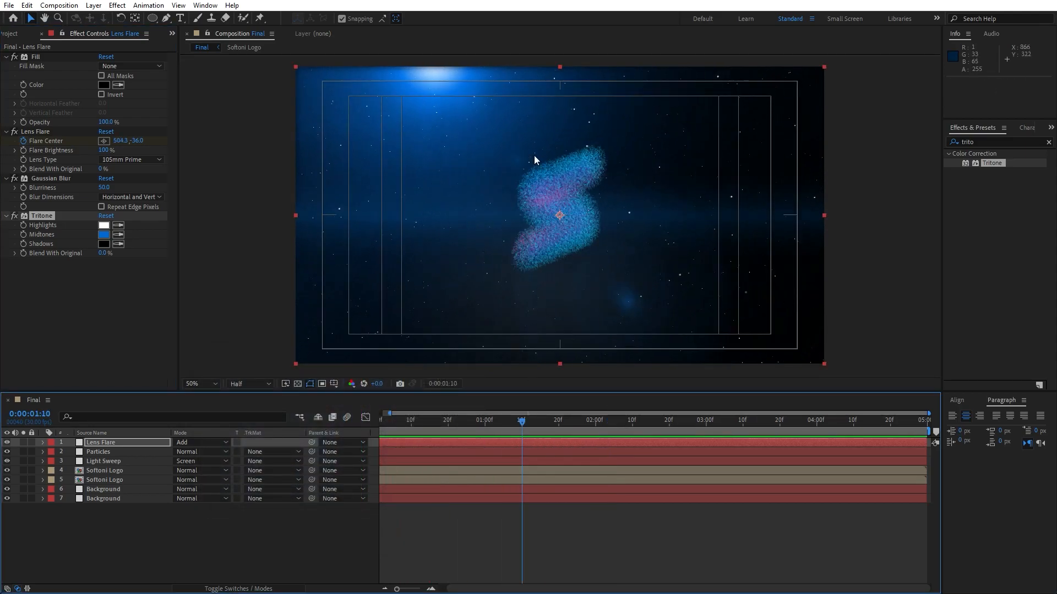
Set the Y value of the Flare Center keyframe at 0:00:00:00 to -110.
key("u")
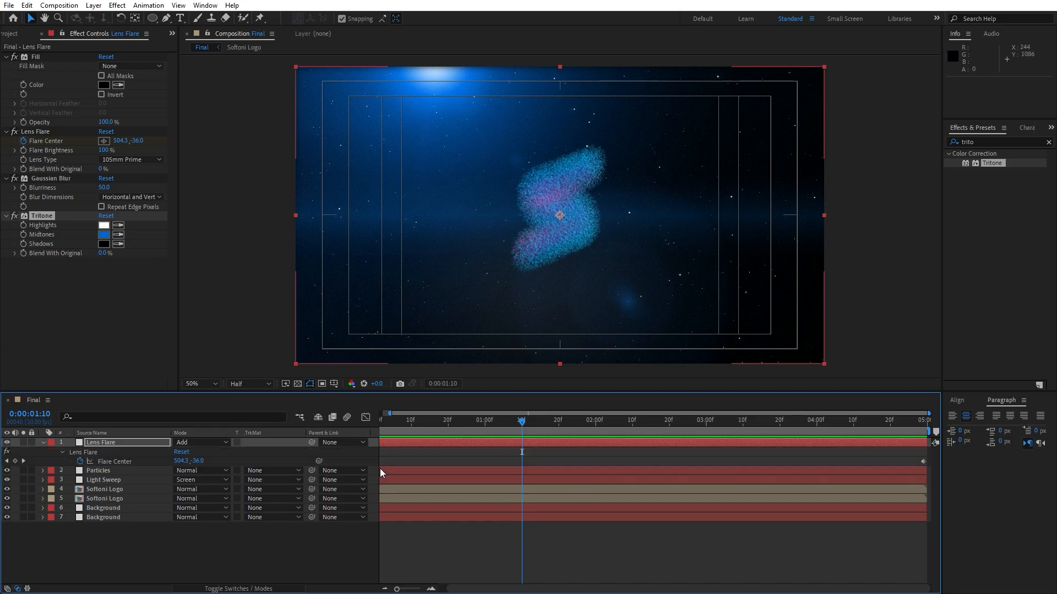
key("Home")
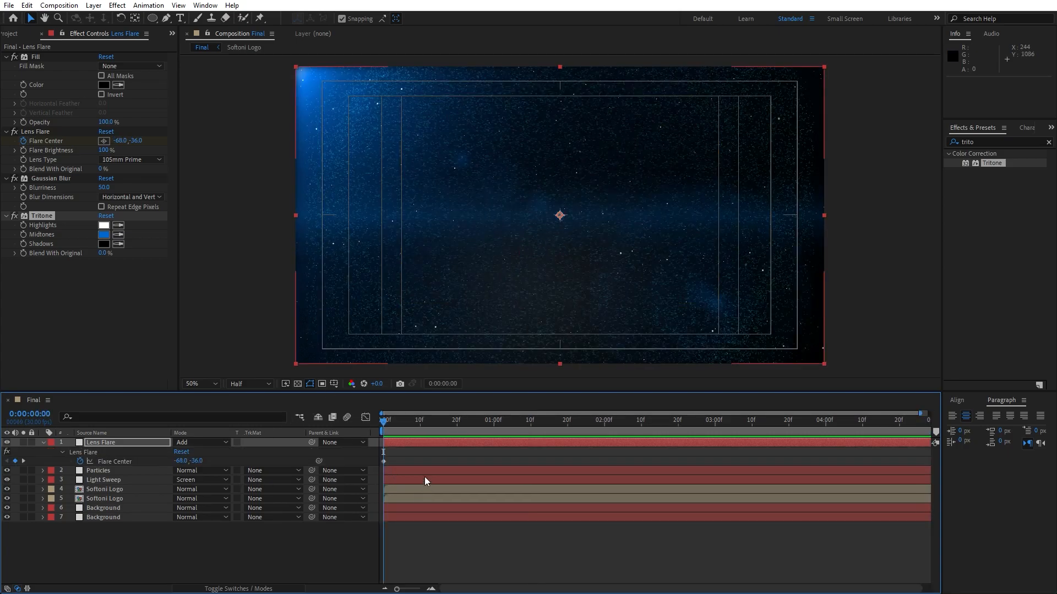
left_click(197, 461)
type("-")
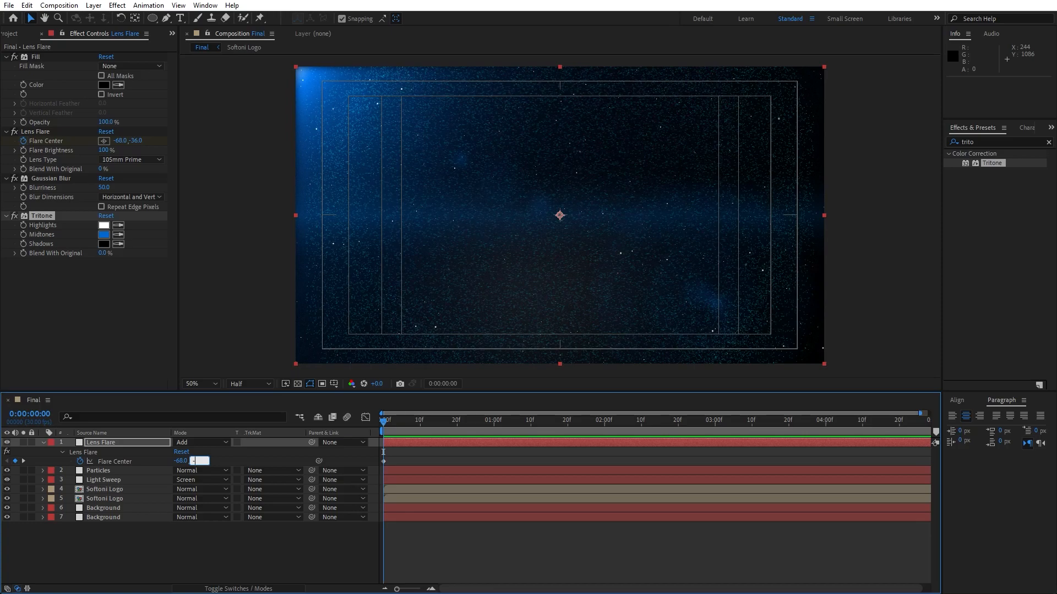
type("110")
left_click(180, 551)
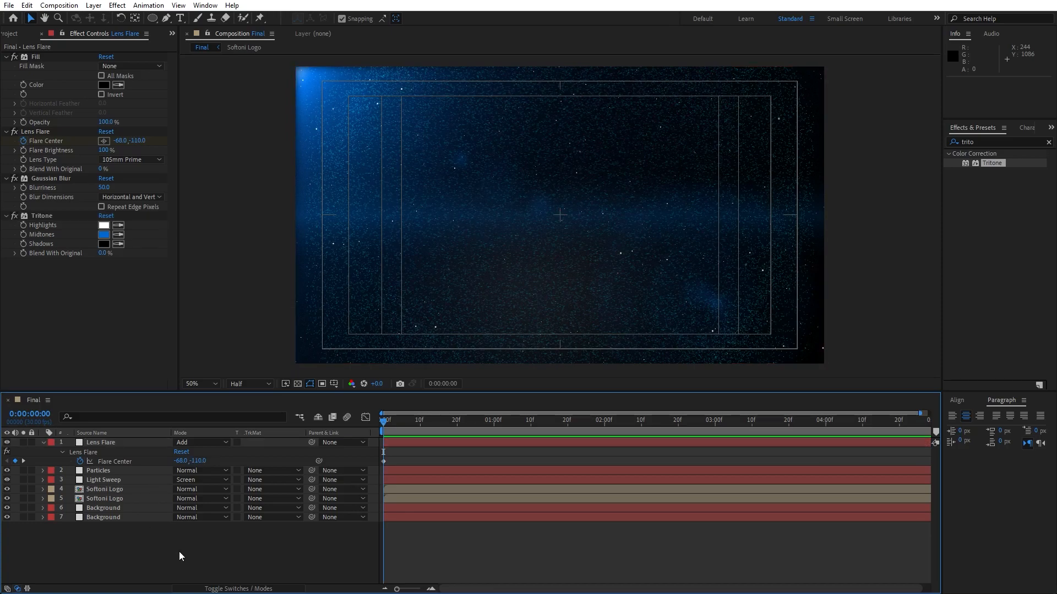
Set the Y value of the Flare Center keyframe at 0:00:04:29 to -110 and preview the flare up to 0:00:03:00.
left_click(126, 441)
key("End")
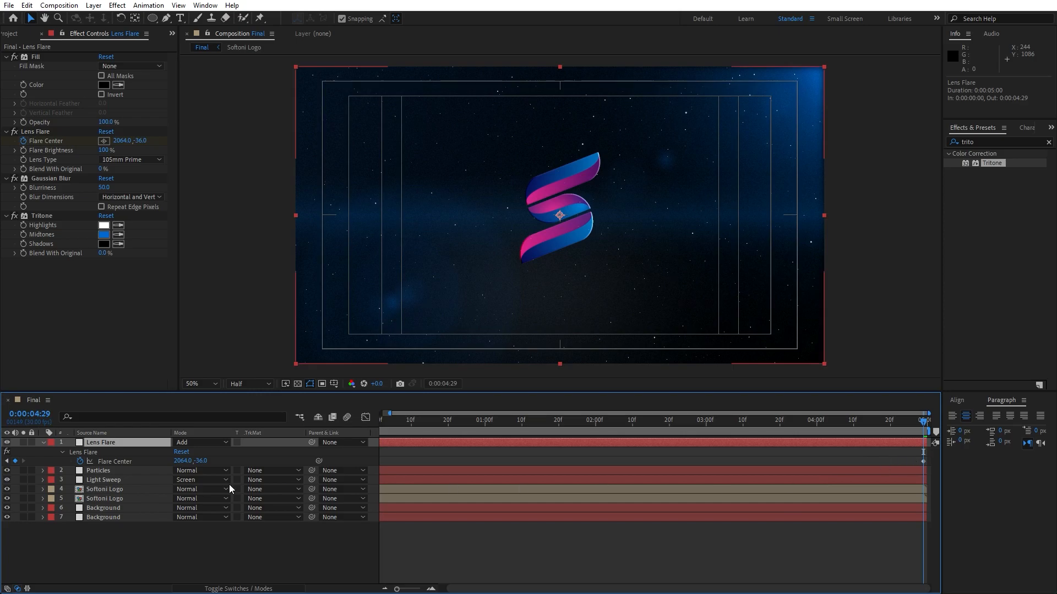
left_click(202, 460)
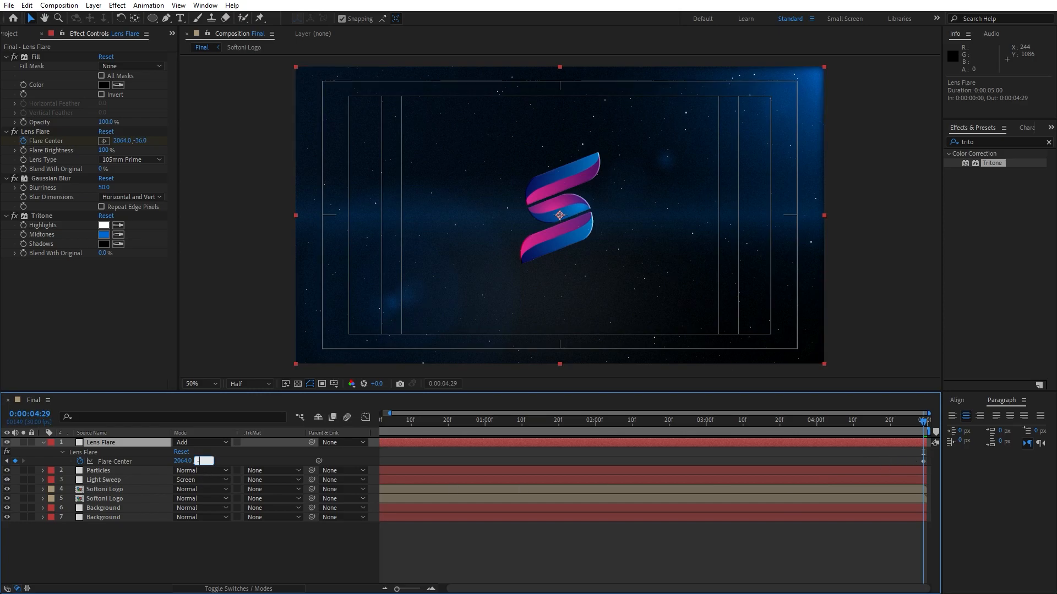
type("-110")
left_click(267, 549)
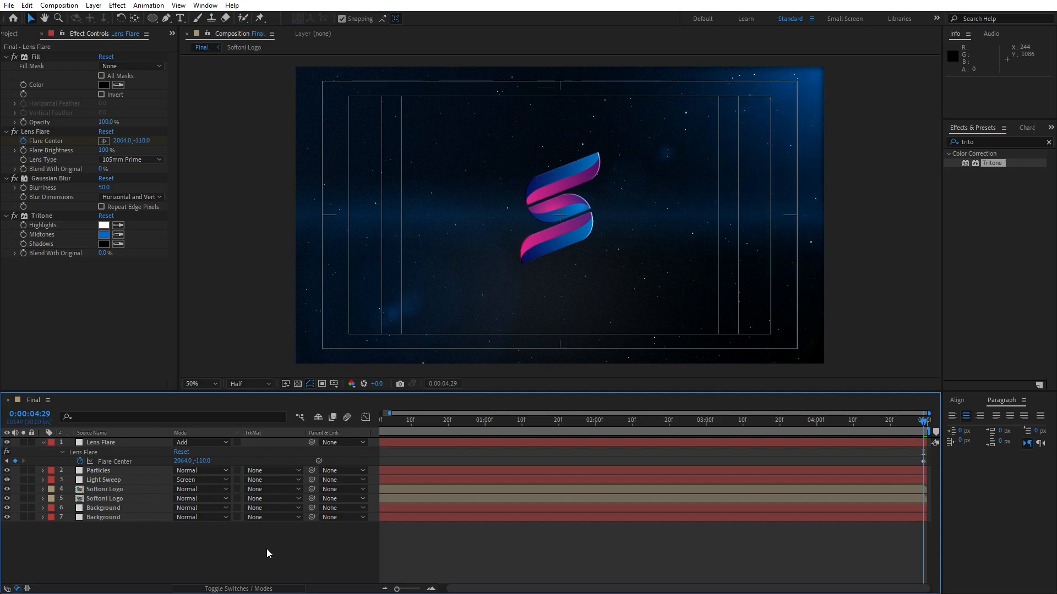
key("space")
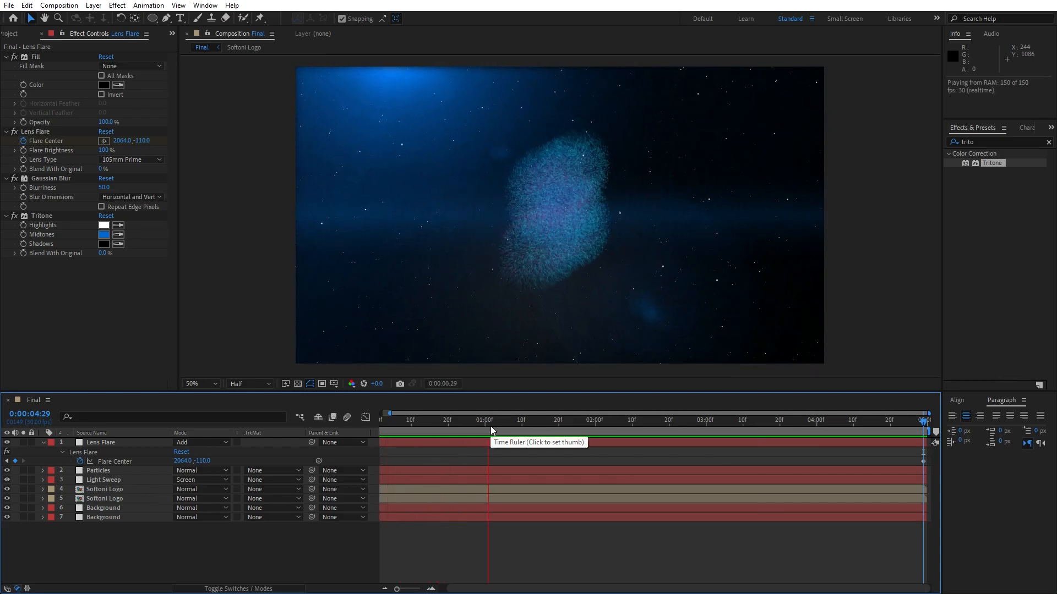
left_click(706, 425)
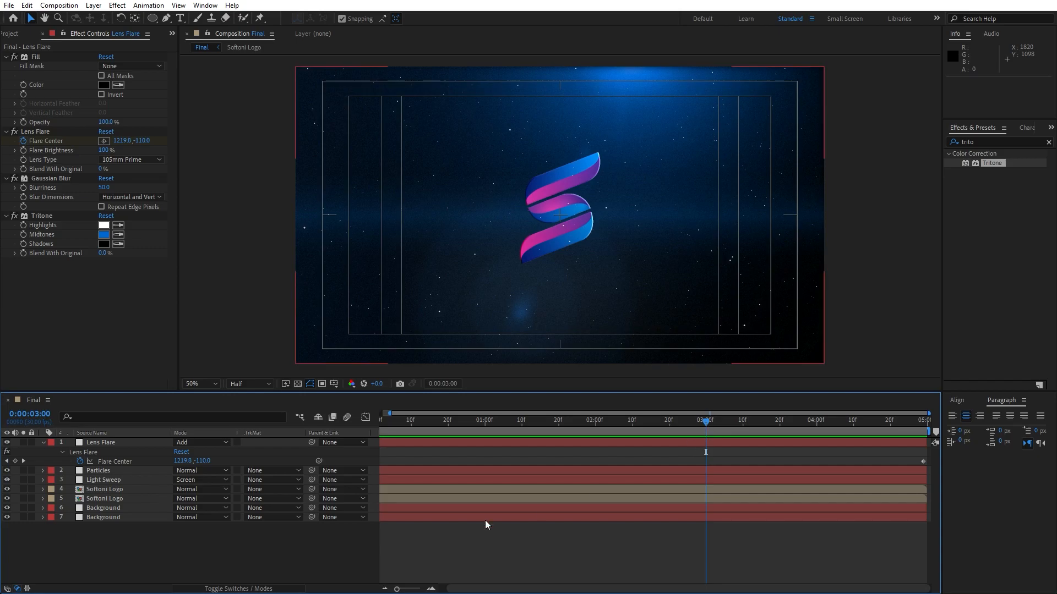
Add a Two-Node Camera named Camera 1 with the 50mm preset to the Final composition.
right_click(253, 545)
mouse_move(312, 415)
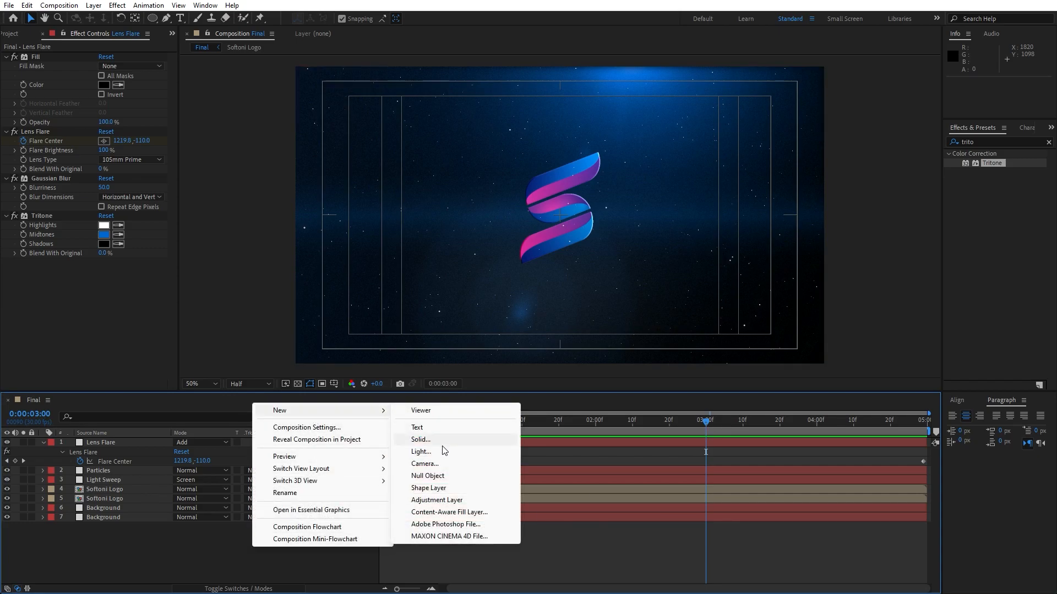
left_click(435, 463)
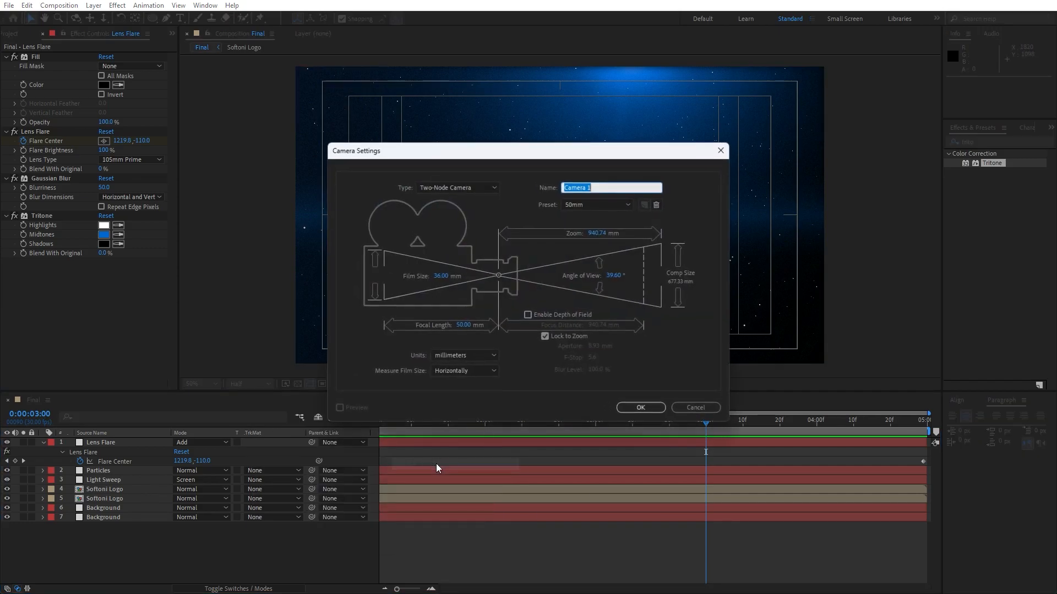
left_click(591, 207)
left_click(583, 205)
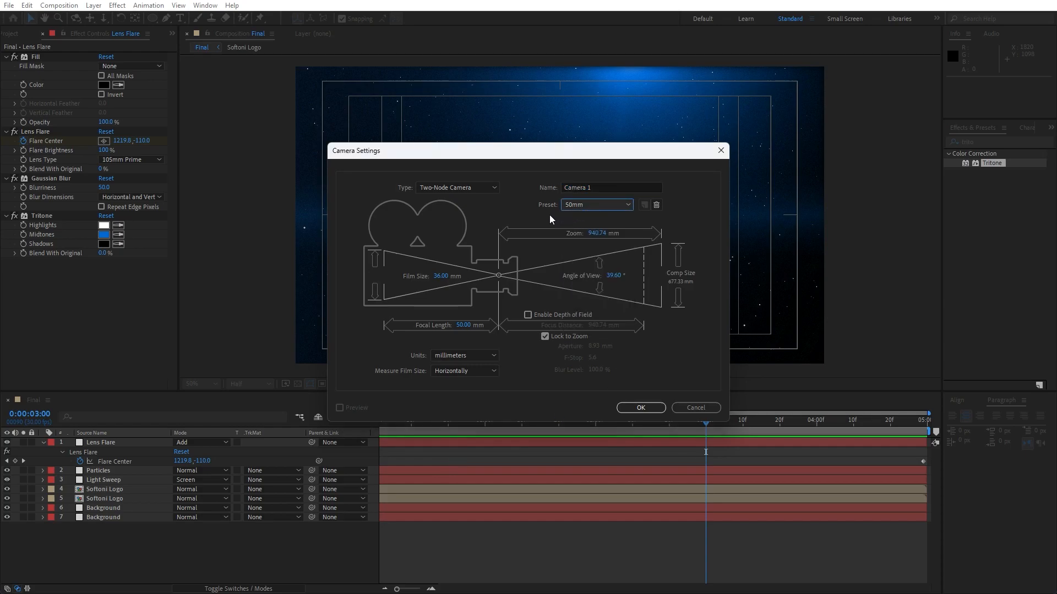
left_click(641, 409)
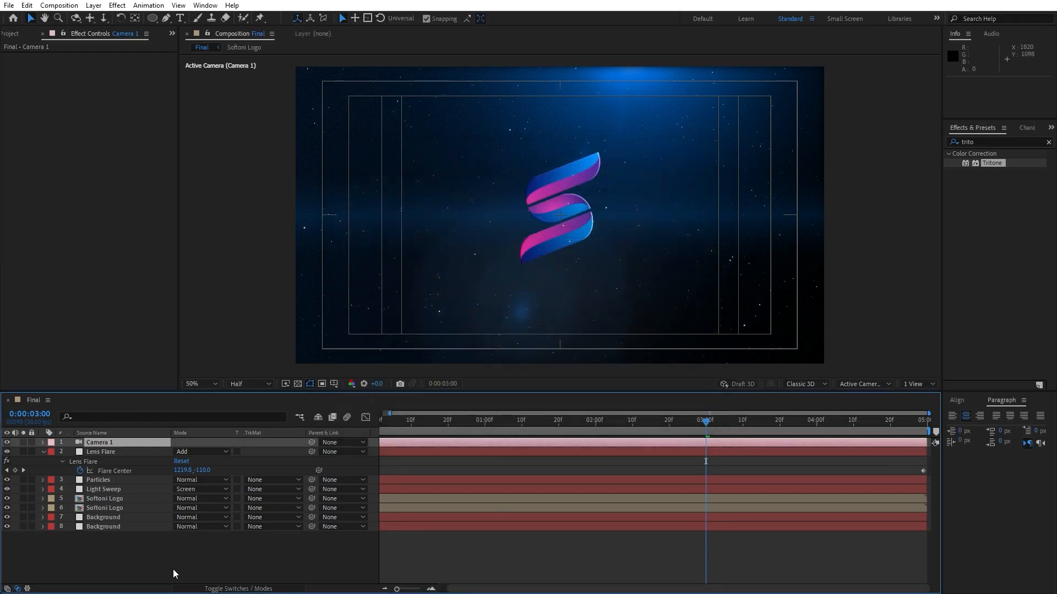
Create a null object named Camera Control and parent Camera 1 to it.
right_click(163, 557)
mouse_move(219, 424)
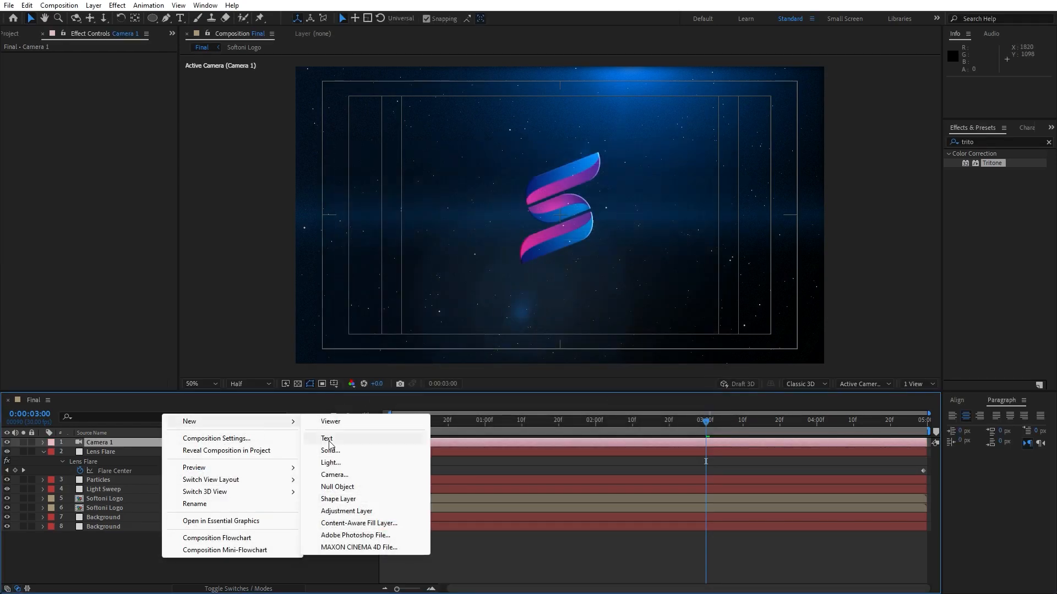
left_click(351, 484)
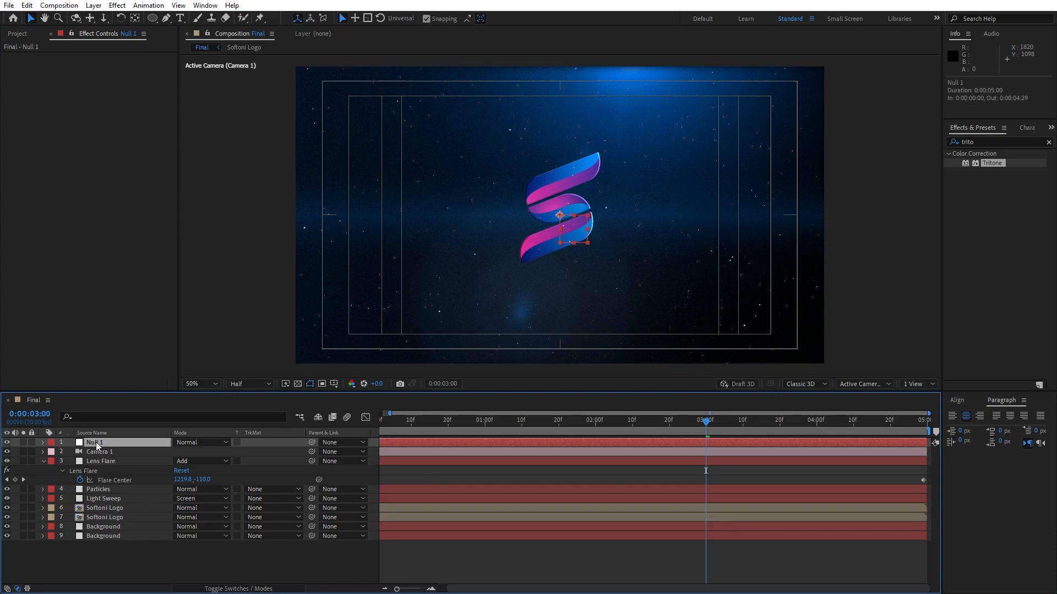
key("Return")
type("Cam")
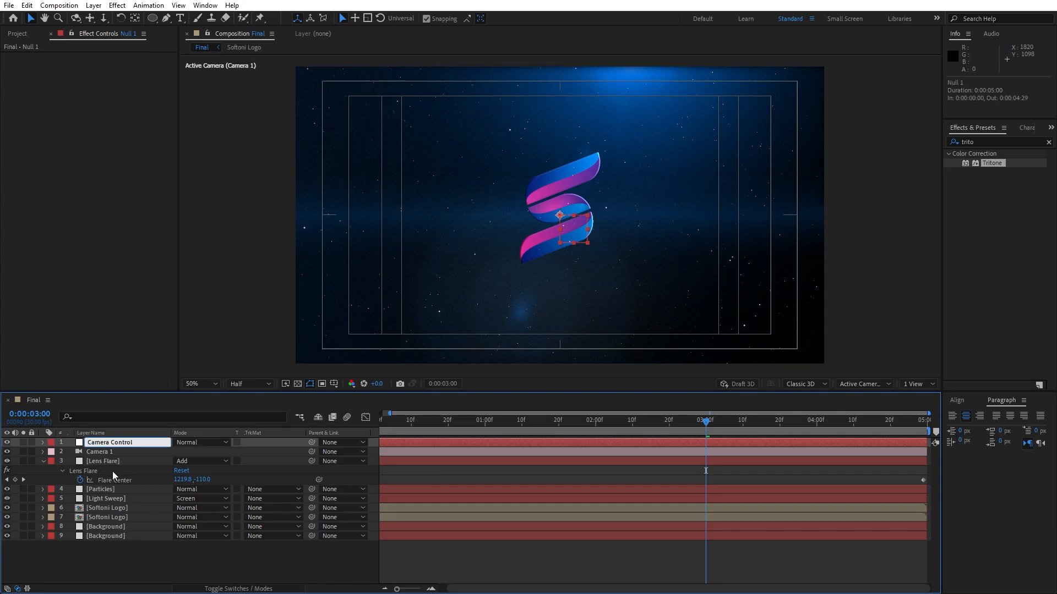
type("era Control")
key("Return")
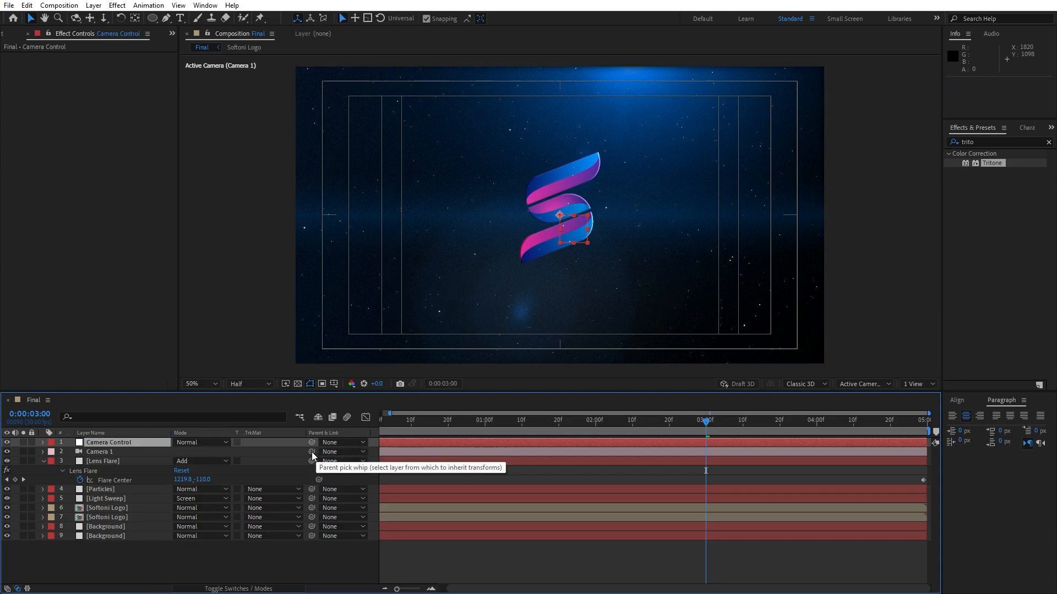
left_click_drag(312, 452, 100, 447)
left_click_drag(100, 444, 100, 442)
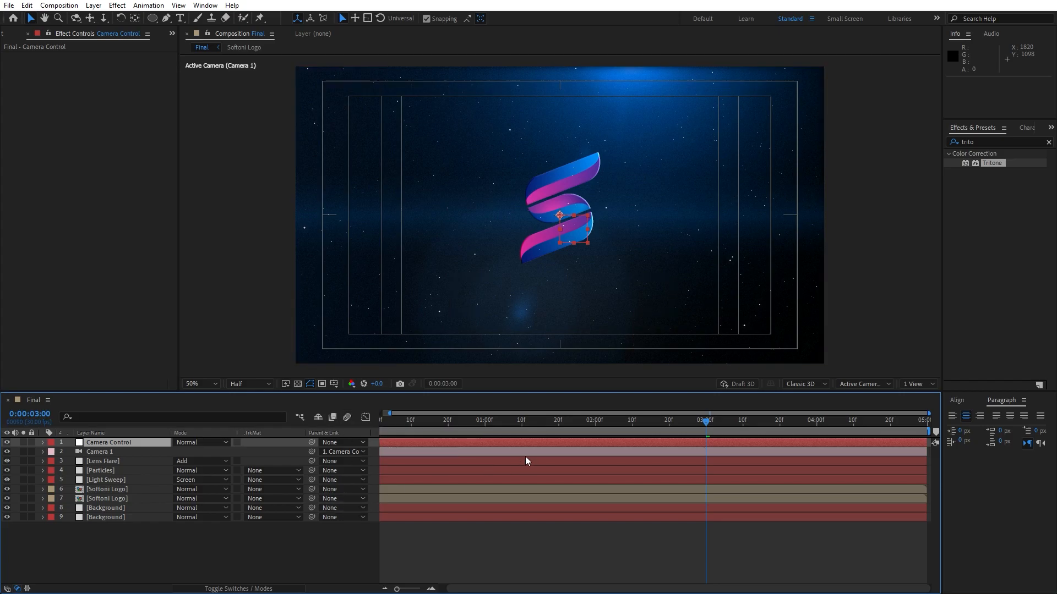
Make every layer except the camera 3D and enable motion blur for those layers and the composition.
key("p")
mouse_move(542, 432)
left_mouse_down()
mouse_move(510, 428)
mouse_move(522, 432)
left_mouse_up()
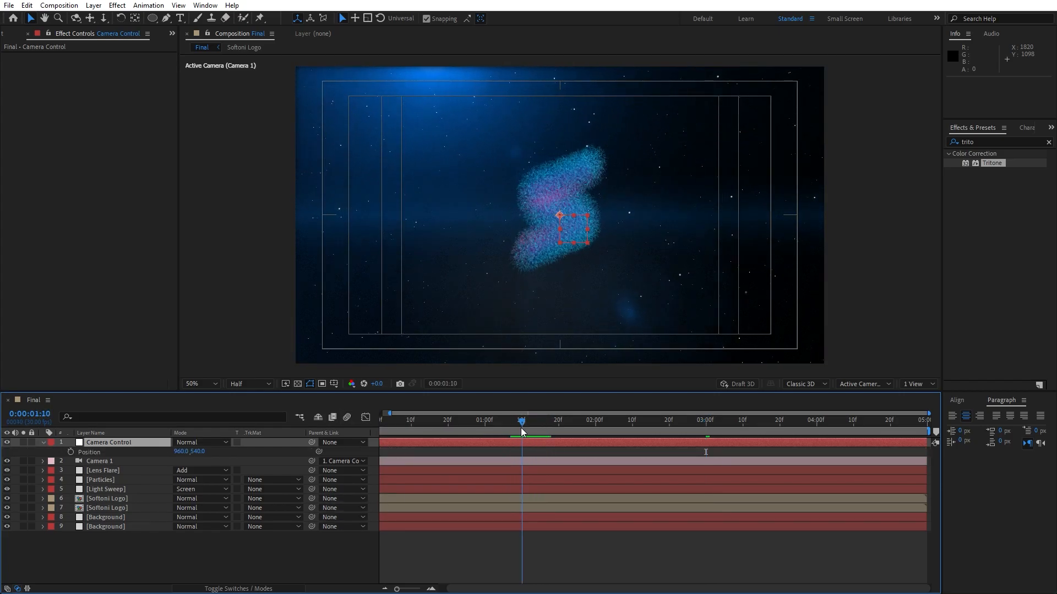
left_click(229, 589)
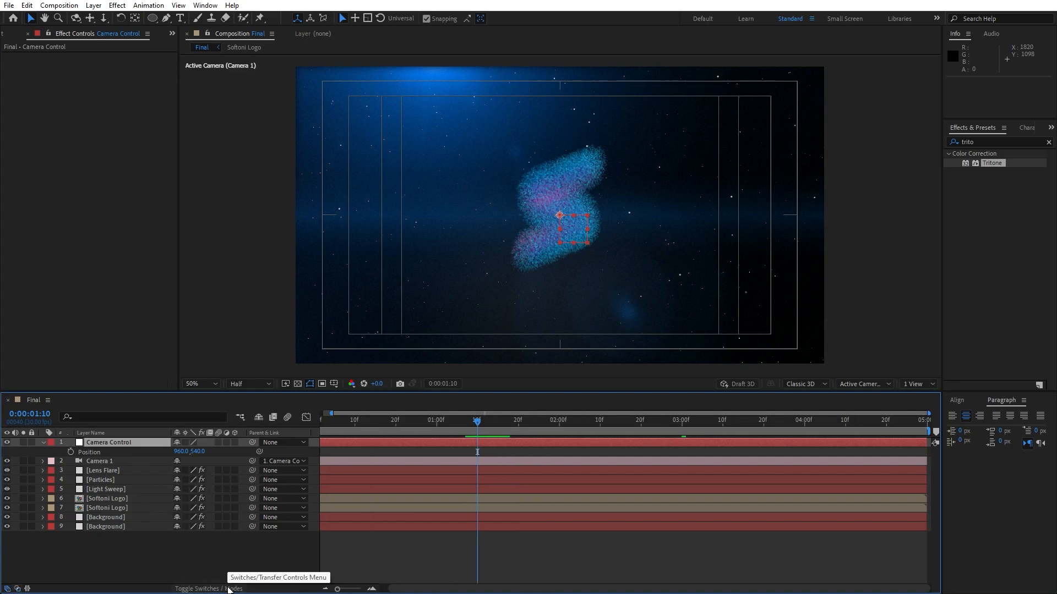
left_click(234, 442)
left_click_drag(235, 507, 235, 564)
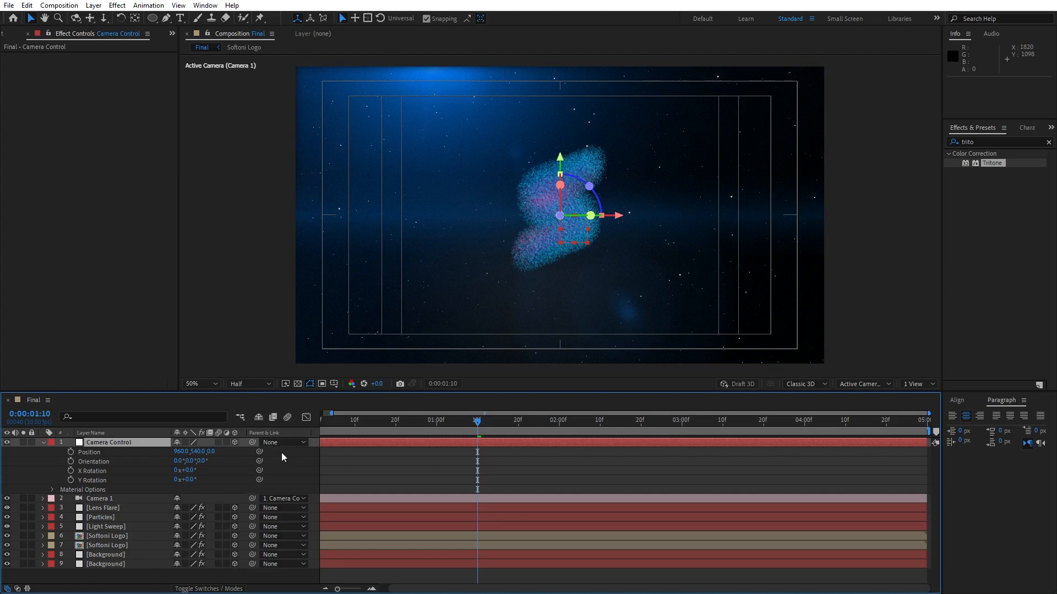
left_click(286, 418)
left_click_drag(218, 442, 220, 564)
Keyframe Camera Control's Position at 0:00:01:10 and set its Z value to 250 at 0:00:03:10.
key("p")
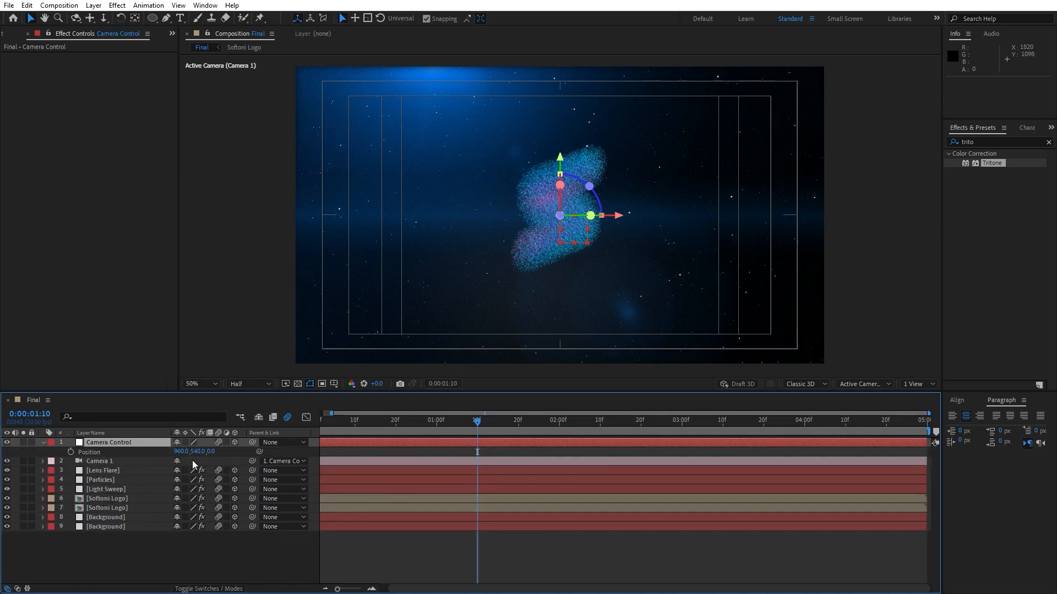
left_click(70, 452)
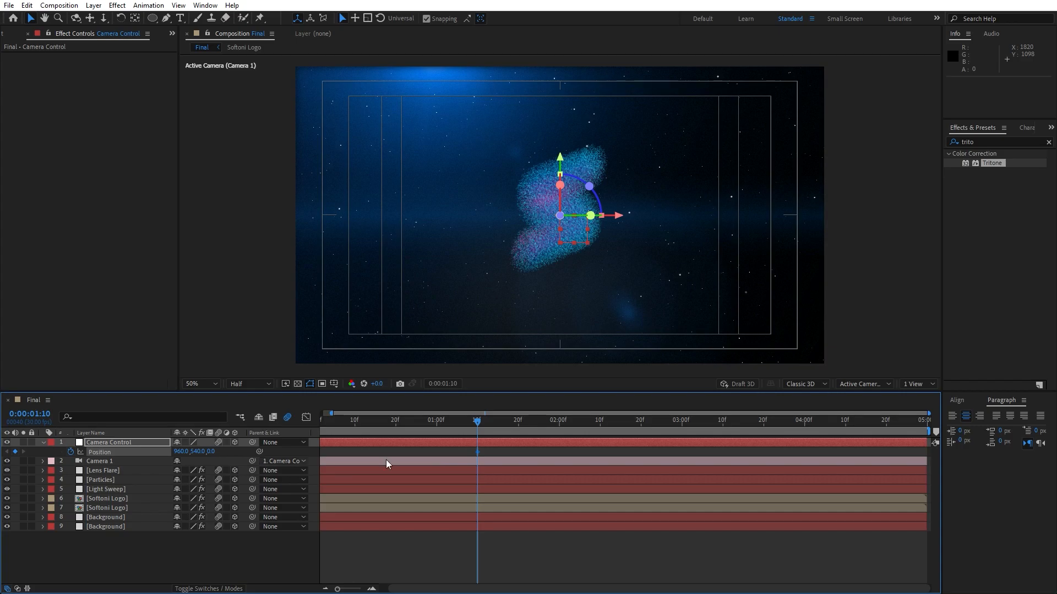
left_click_drag(477, 423, 722, 438)
left_click_drag(211, 451, 302, 452)
left_click(213, 452)
type("250")
left_click(216, 543)
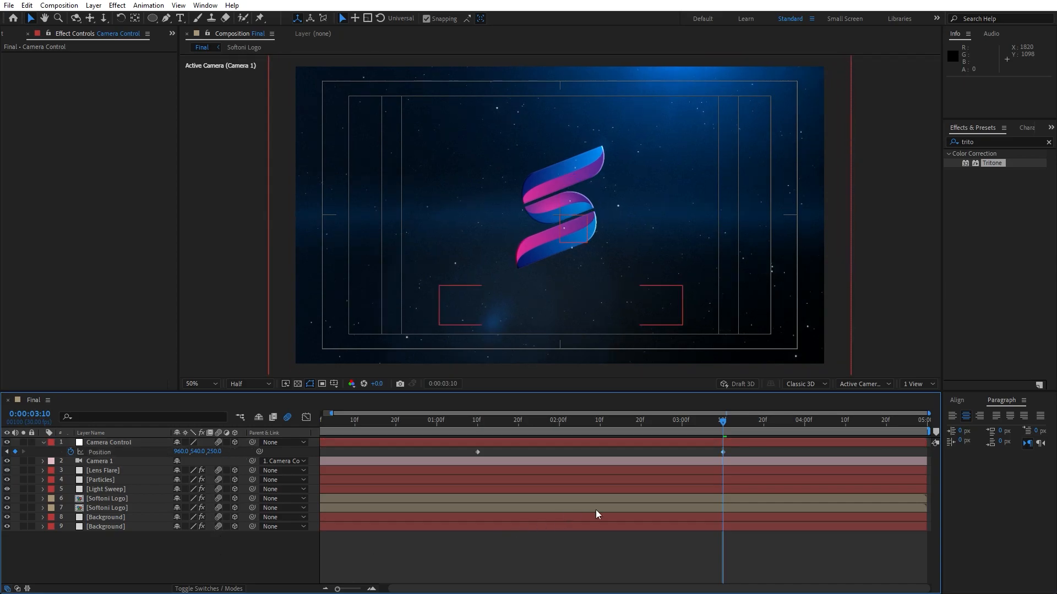
Easy-ease both Camera Control Position keyframes and reshape their speed graph into a sharp peak around 0:00:02:10.
left_click_drag(737, 454, 414, 461)
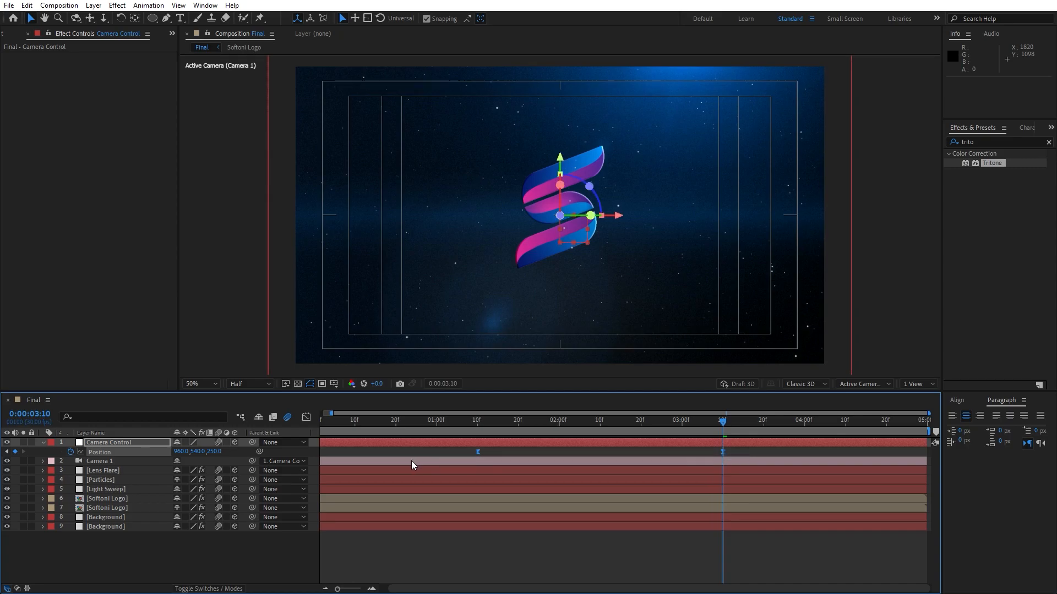
left_click(305, 417)
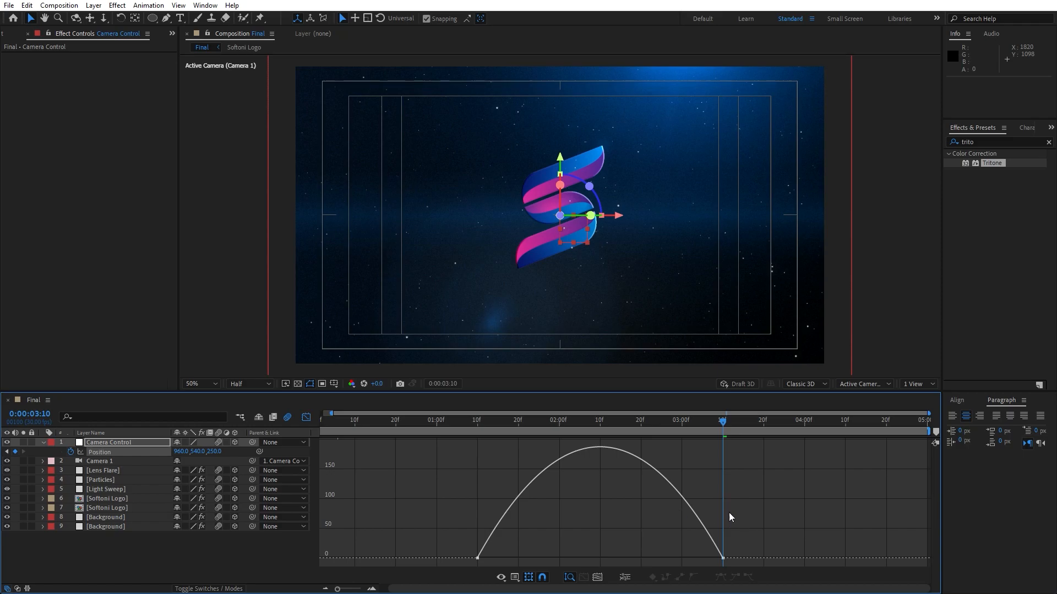
right_click(708, 494)
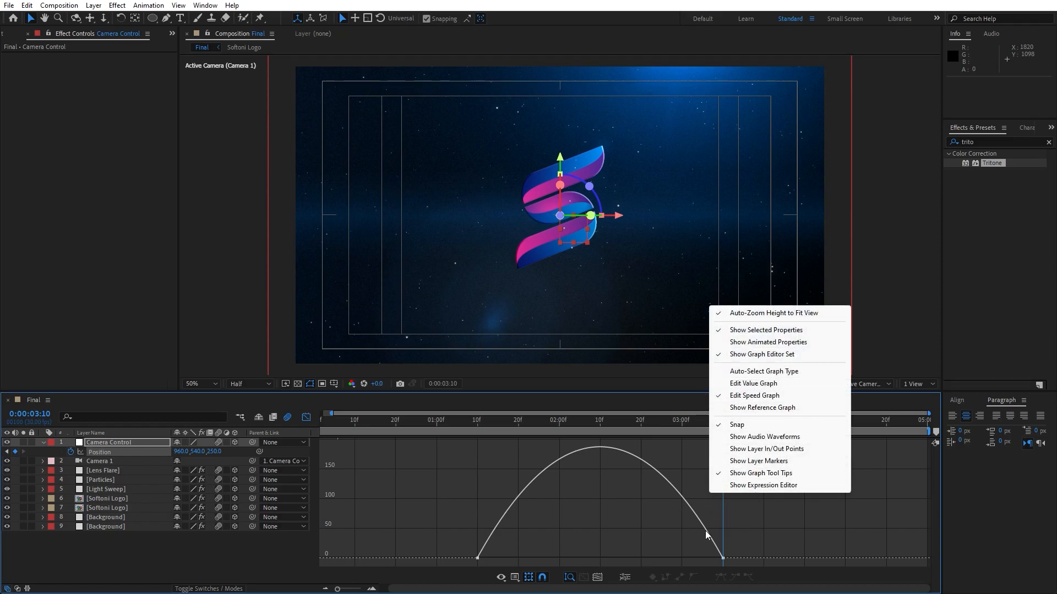
left_click(600, 424)
left_click_drag(753, 530, 604, 560)
left_click_drag(505, 546, 597, 559)
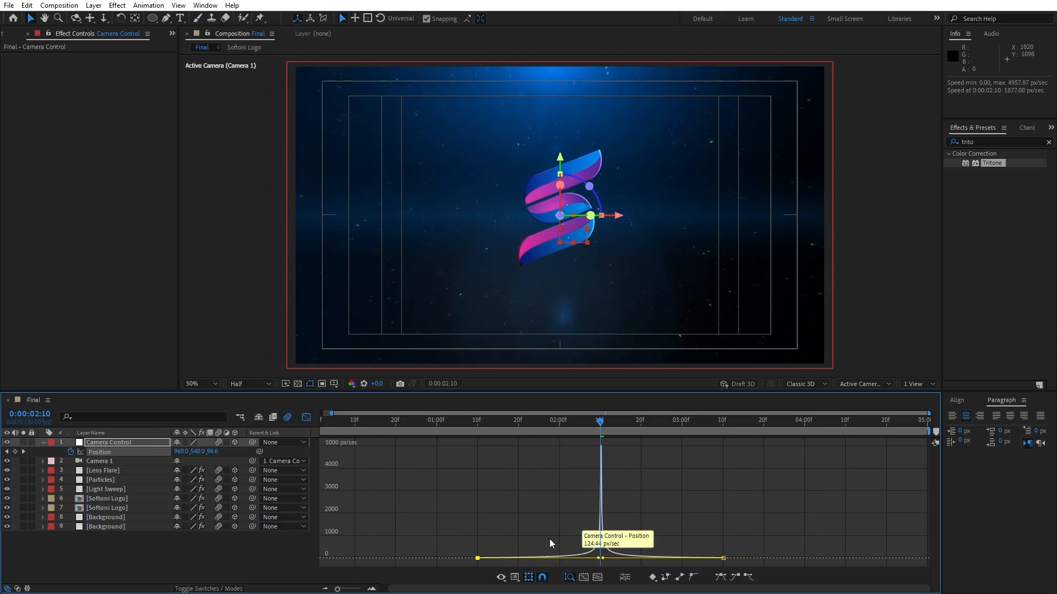
left_click(306, 417)
Preview the camera push-in, collapse the Camera Control keyframes, and scrub to 0:00:02:11 to inspect the move.
left_click(596, 425)
key("space")
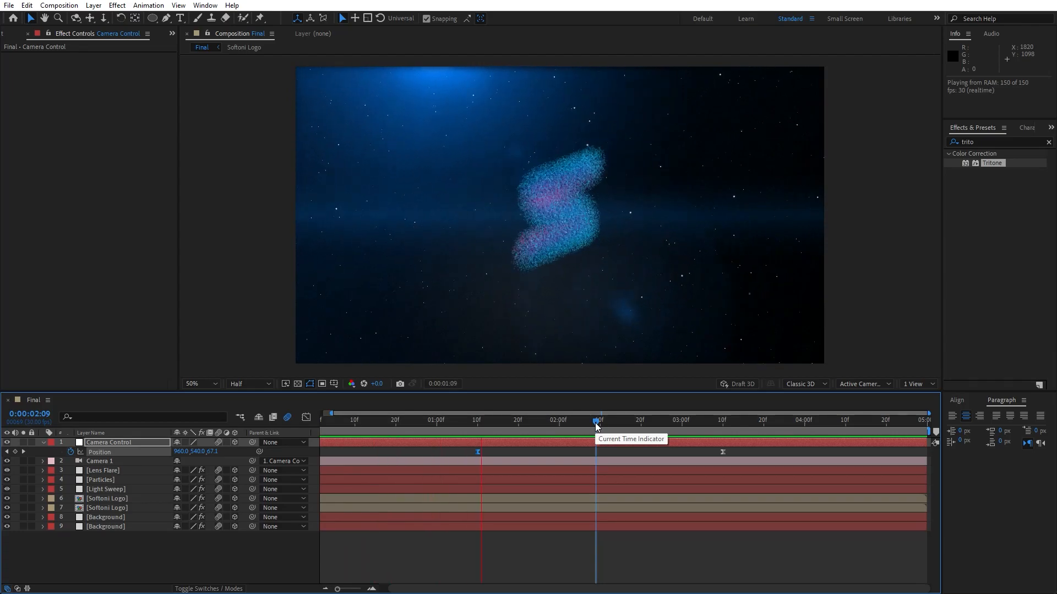
key("space")
left_click(546, 422)
key("u")
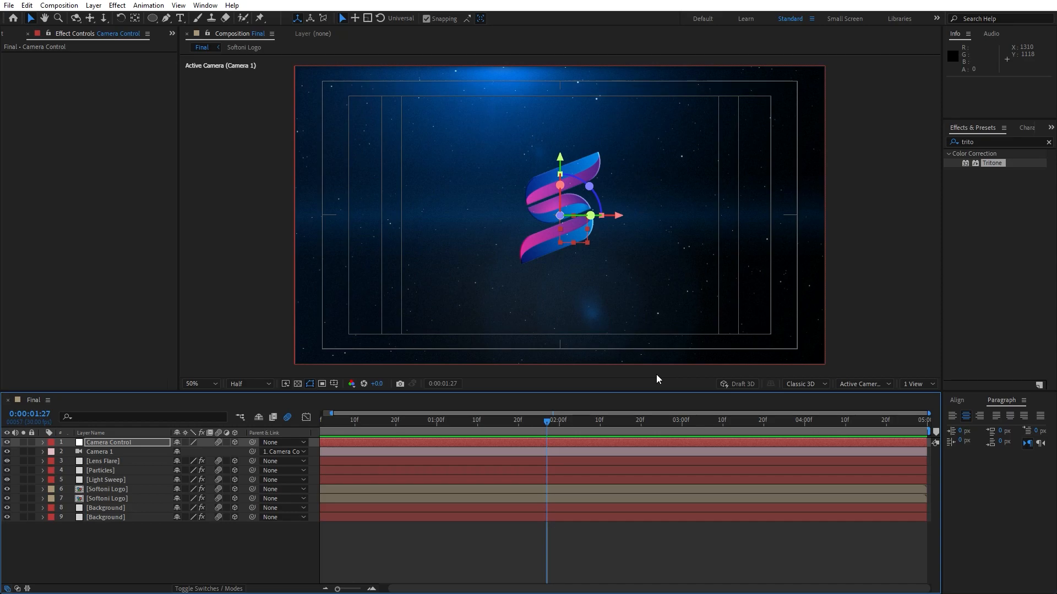
left_click_drag(537, 420, 601, 421)
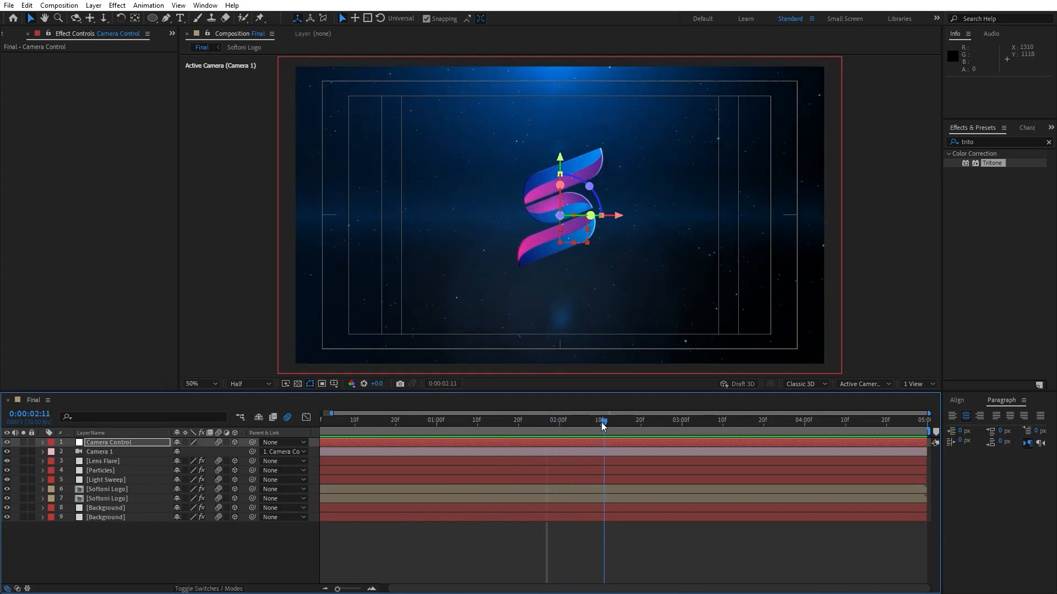
left_click(226, 539)
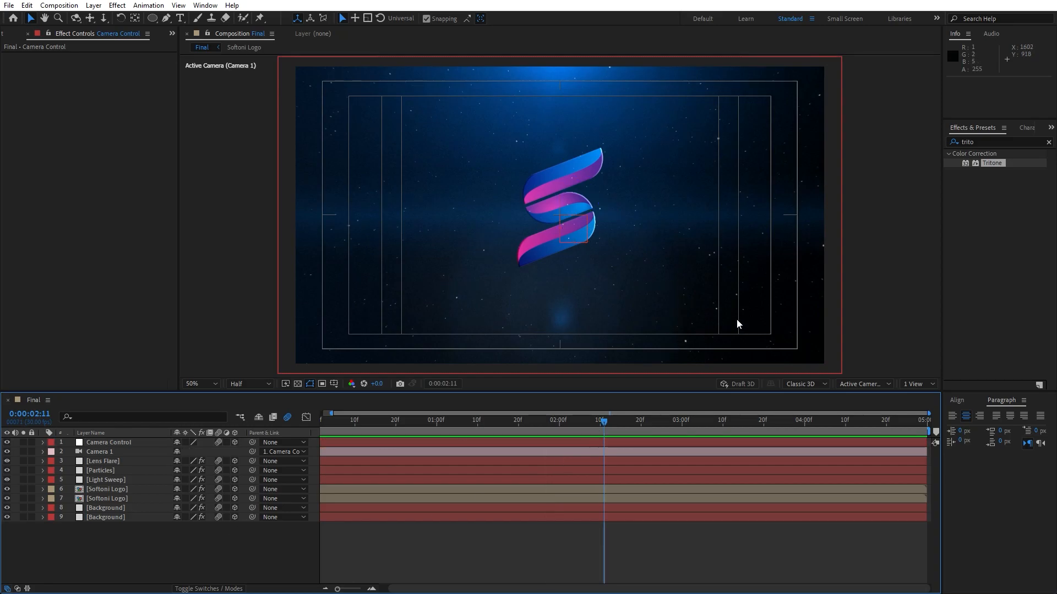